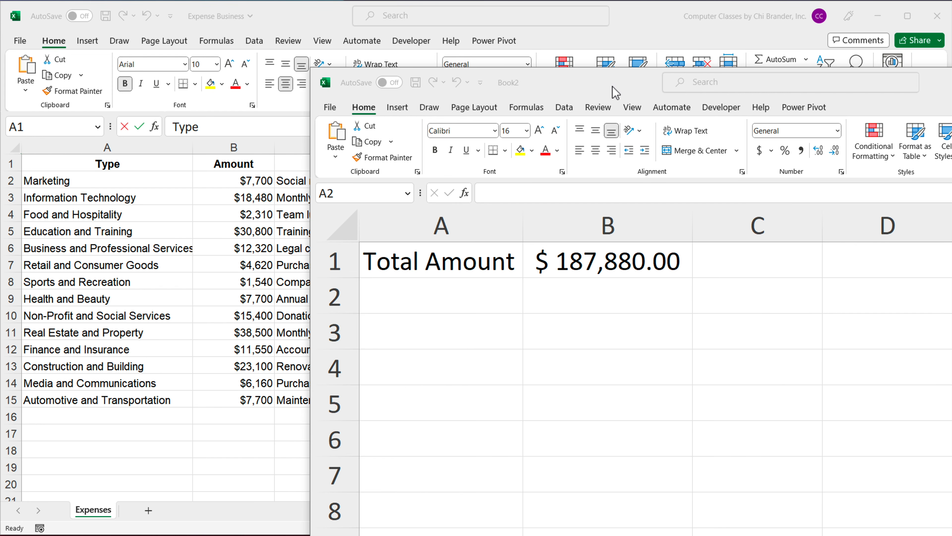
Step: Move the Book2 window aside and insert a blank column before the Type column in the Expense Business workbook
left_click_drag(615, 88, 666, 113)
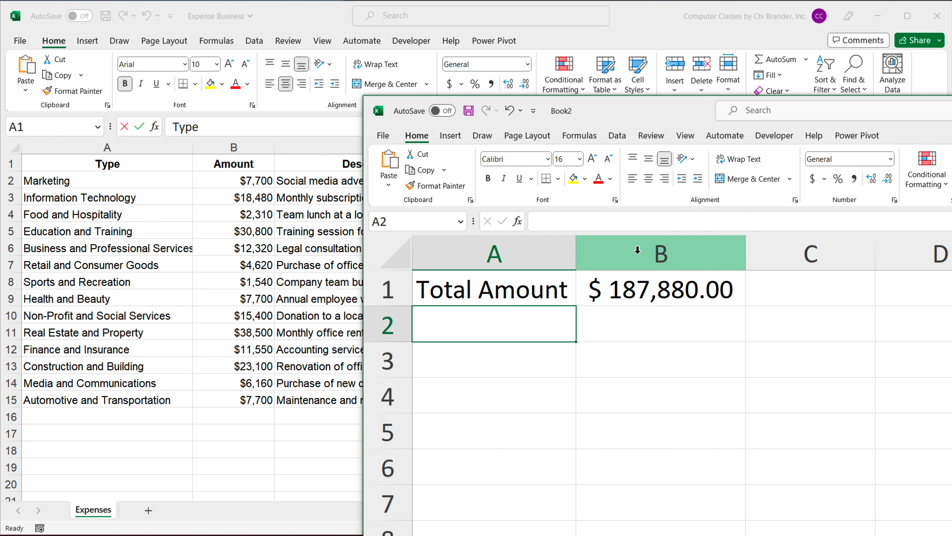
left_click_drag(617, 117, 683, 113)
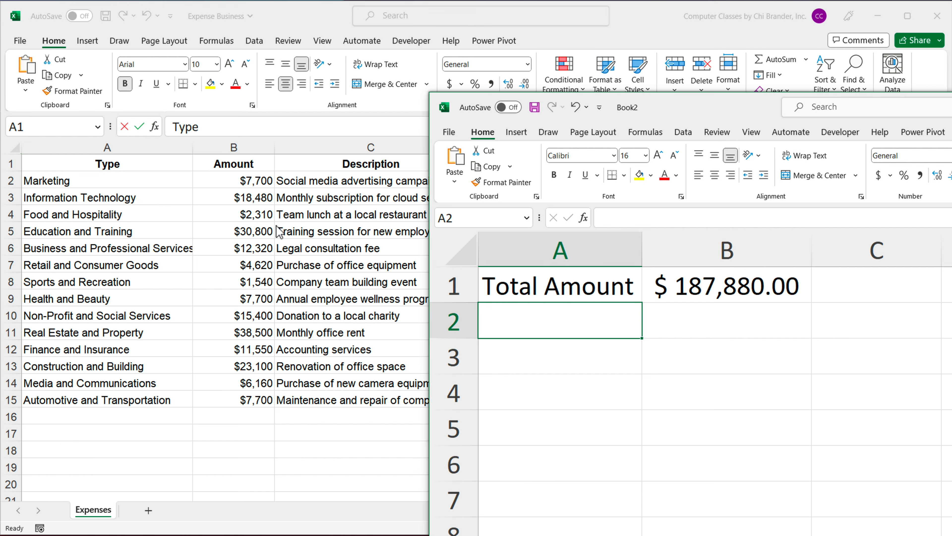
key("alt+Tab")
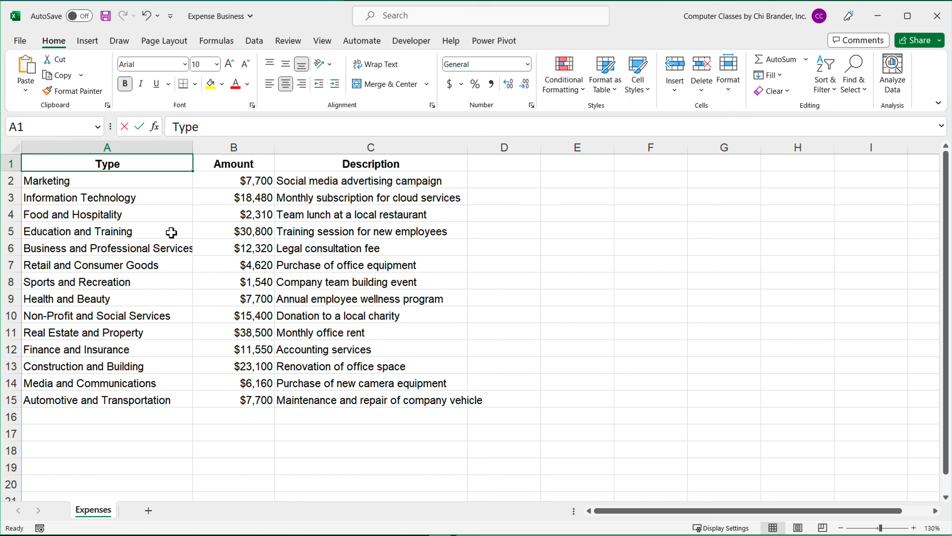
right_click(158, 149)
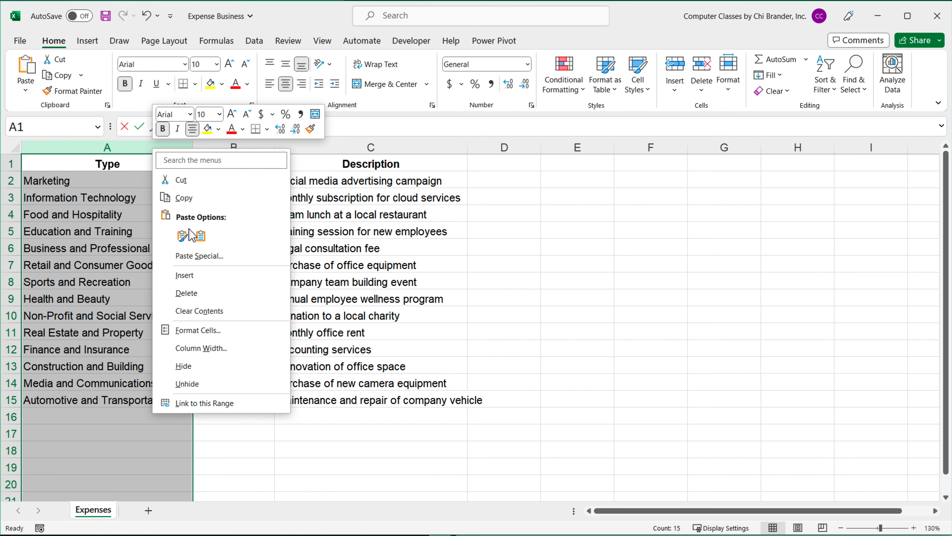
left_click(198, 279)
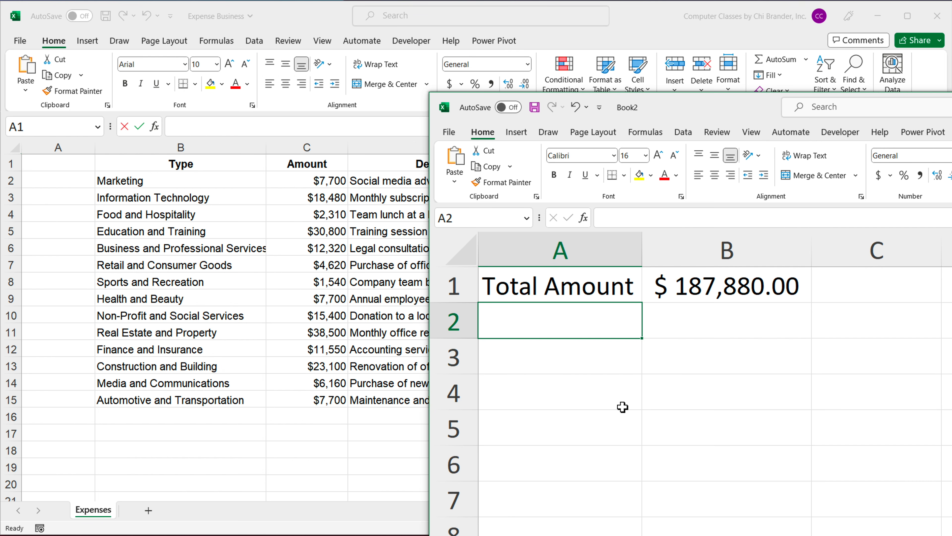
Step: Delete the blank column A from the Expense Business workbook
left_click(59, 152)
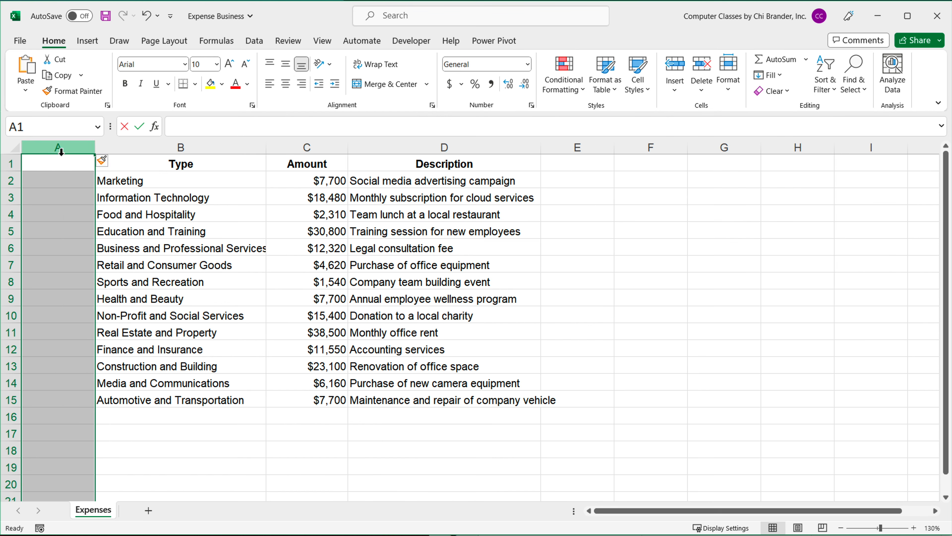
right_click(60, 154)
left_click(104, 300)
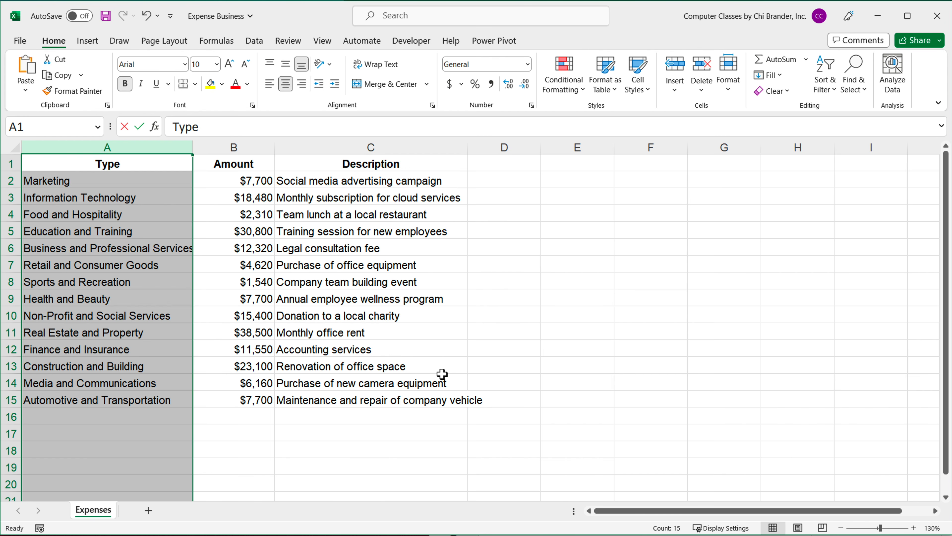
Step: Rename the Expenses sheet as Expense Report and switch back to the Book2 workbook
left_click(427, 400)
double_click(98, 510)
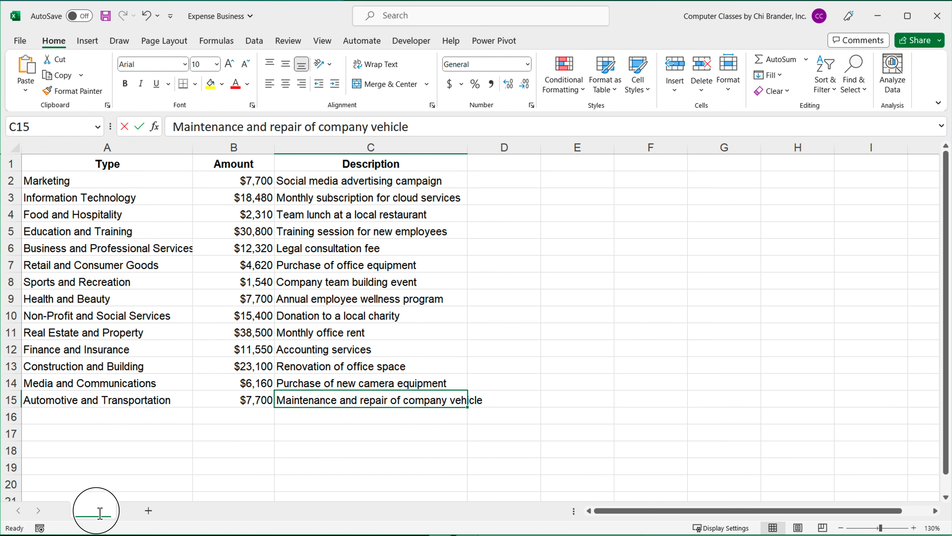
left_click(113, 511)
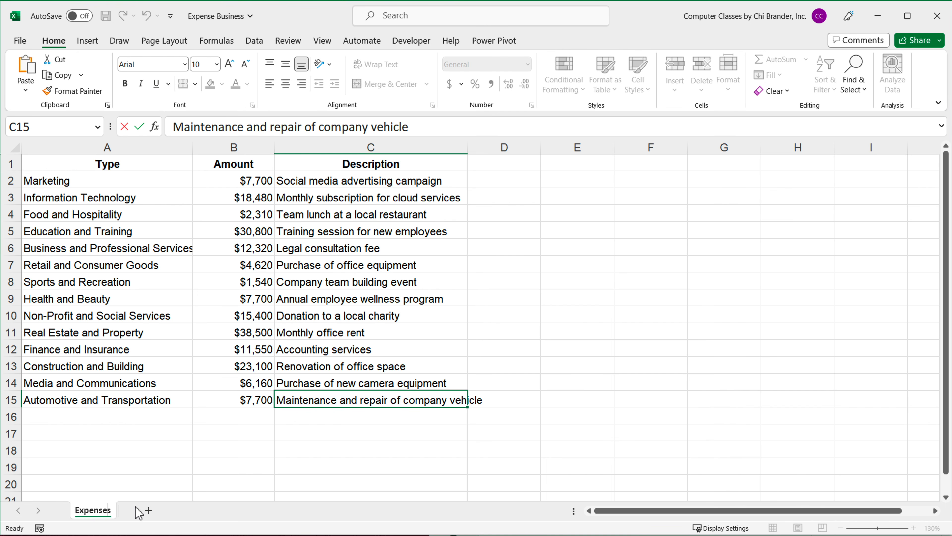
key("BackSpace")
type("Report")
key("Return")
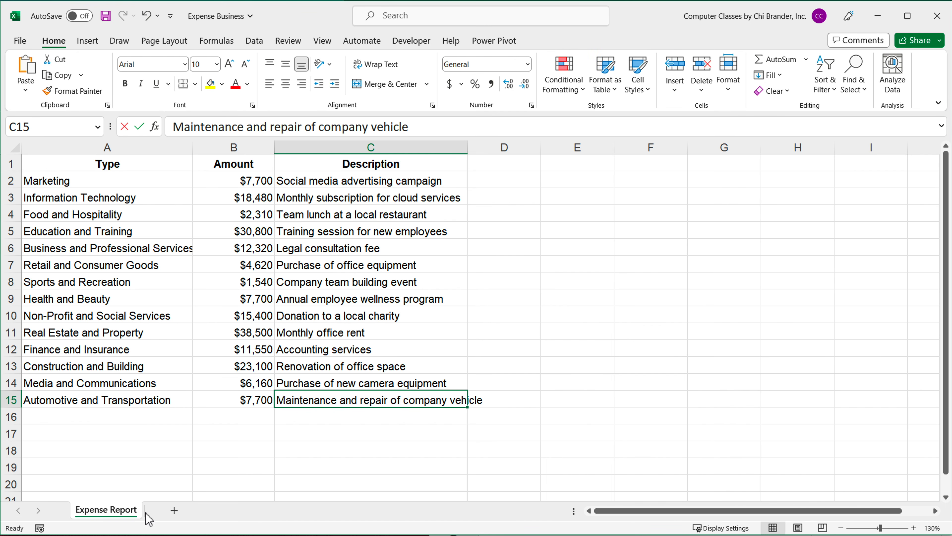
key("alt+Tab")
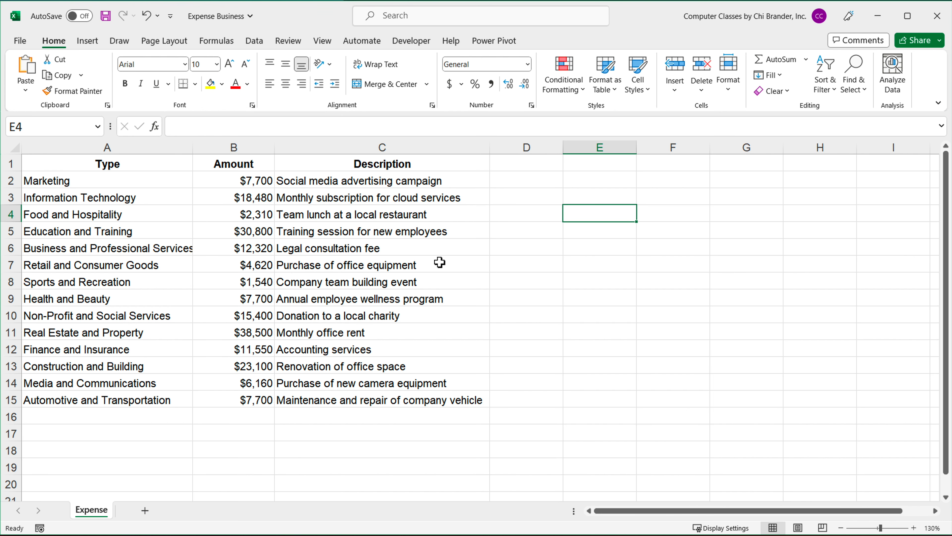
Step: Create a new blank workbook and move its window so the Type and Amount columns of the expense data stay in view
left_click(21, 42)
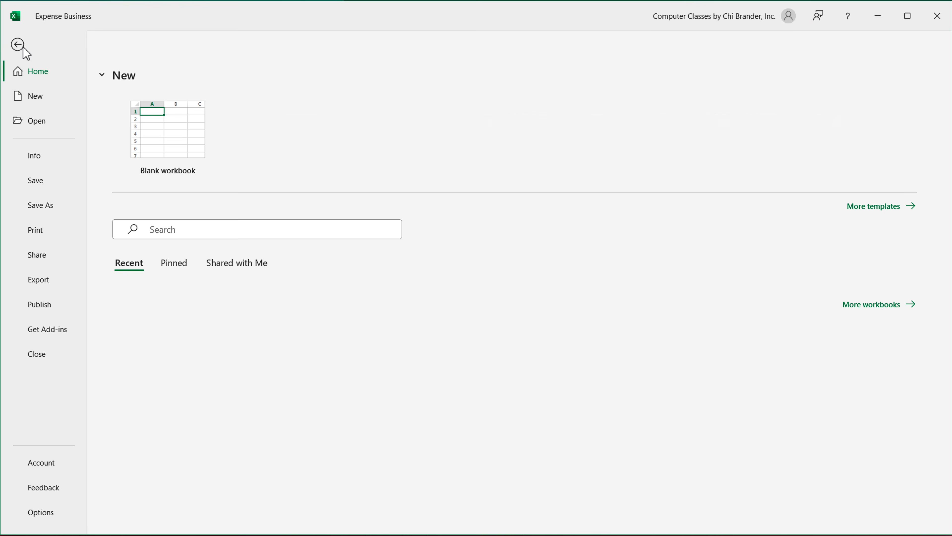
left_click(166, 146)
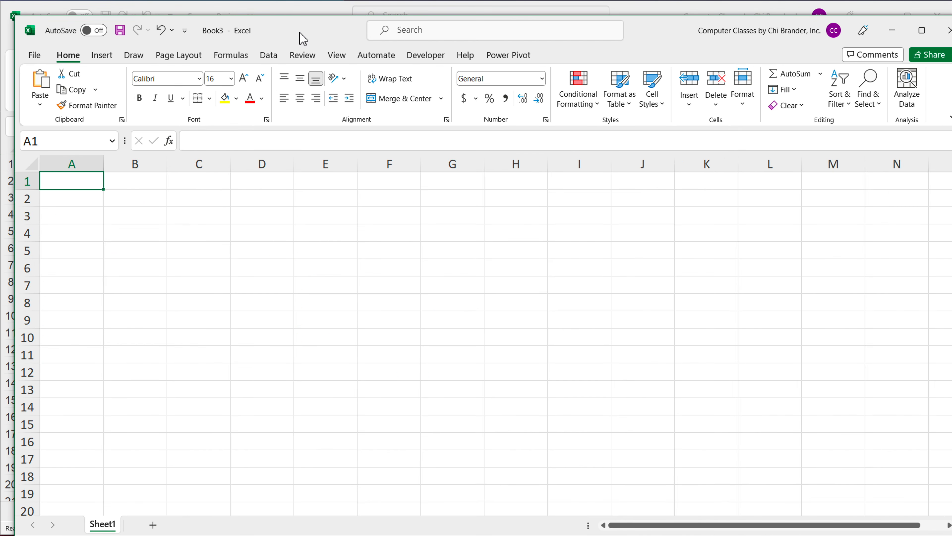
left_click_drag(300, 36, 611, 165)
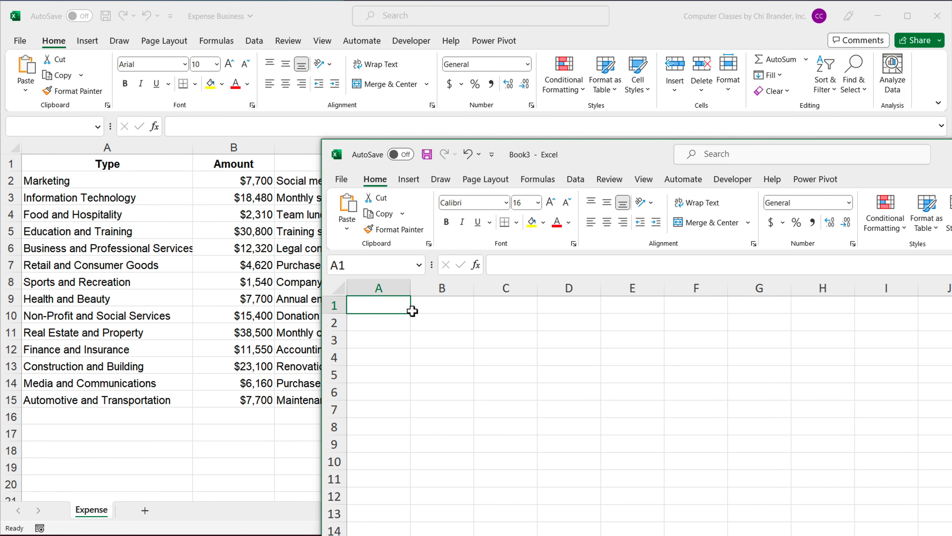
Step: In cell A1 of the new workbook, enter a SUM formula totaling B2:B15 from the Expense sheet of Expense Business.xlsx
scroll(413, 310, "up", 5)
scroll(414, 323, "down", 2)
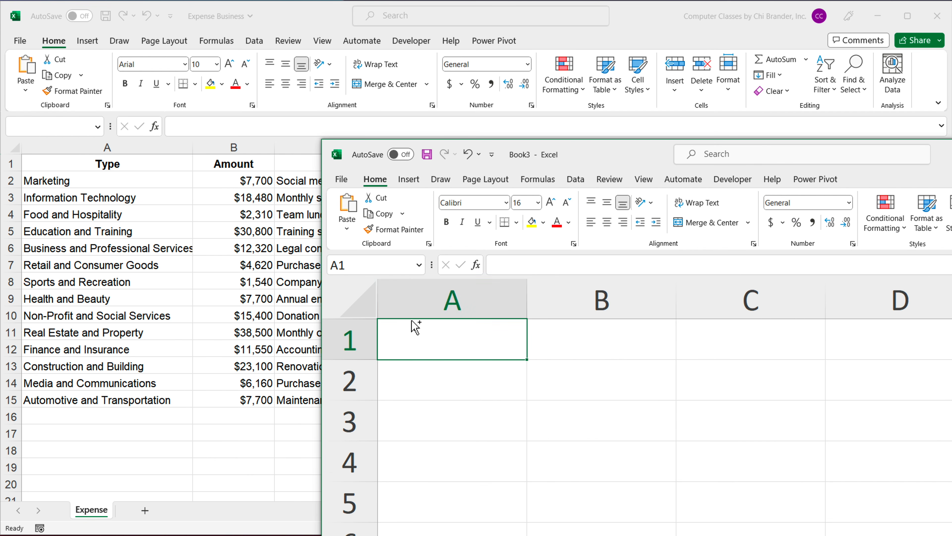
type("=")
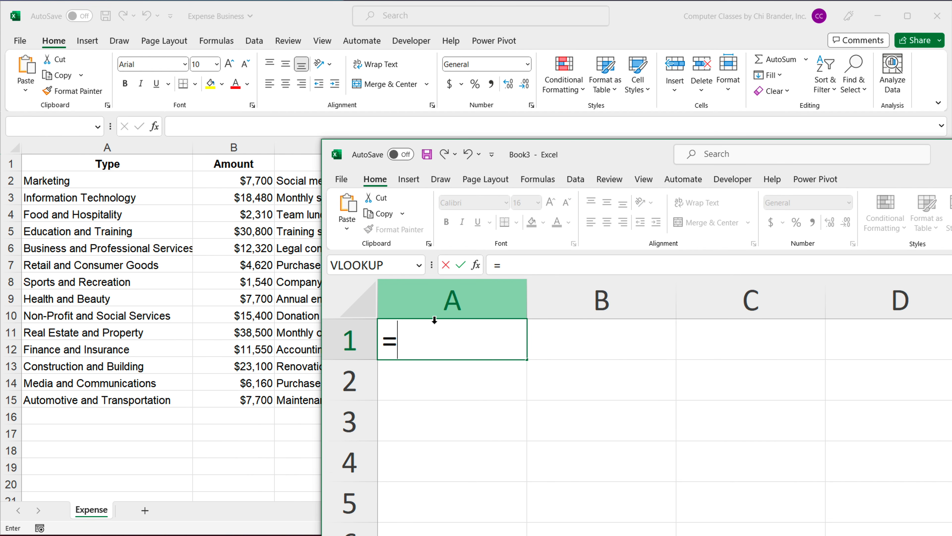
type("SUM(")
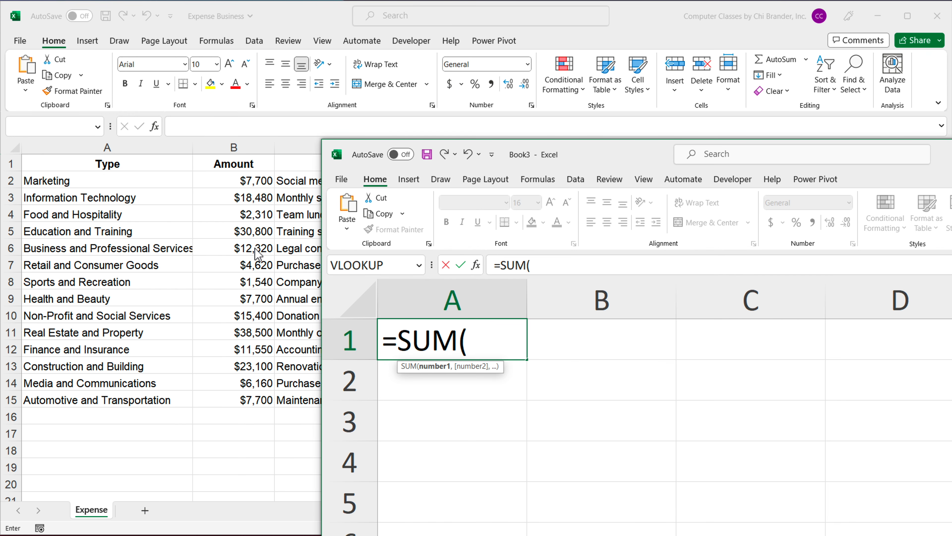
left_click(244, 215)
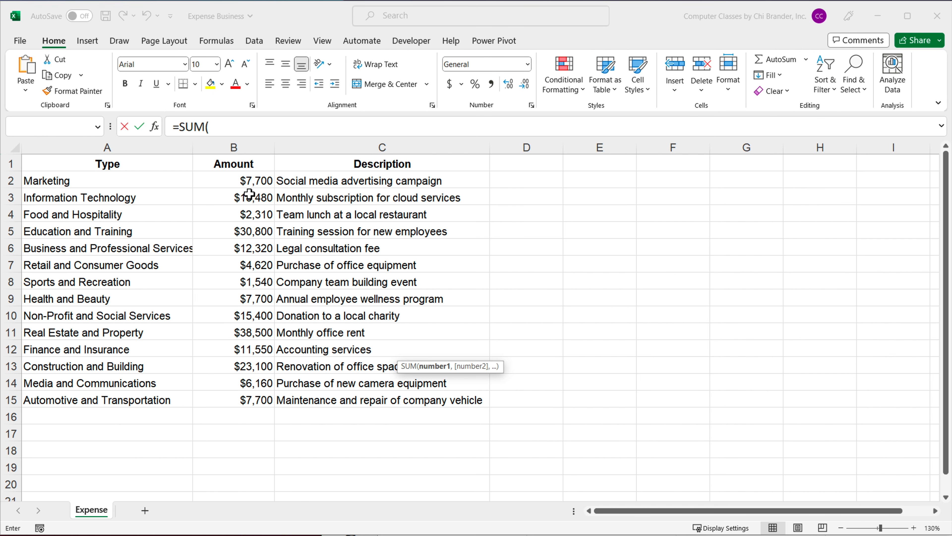
left_click_drag(244, 183, 254, 399)
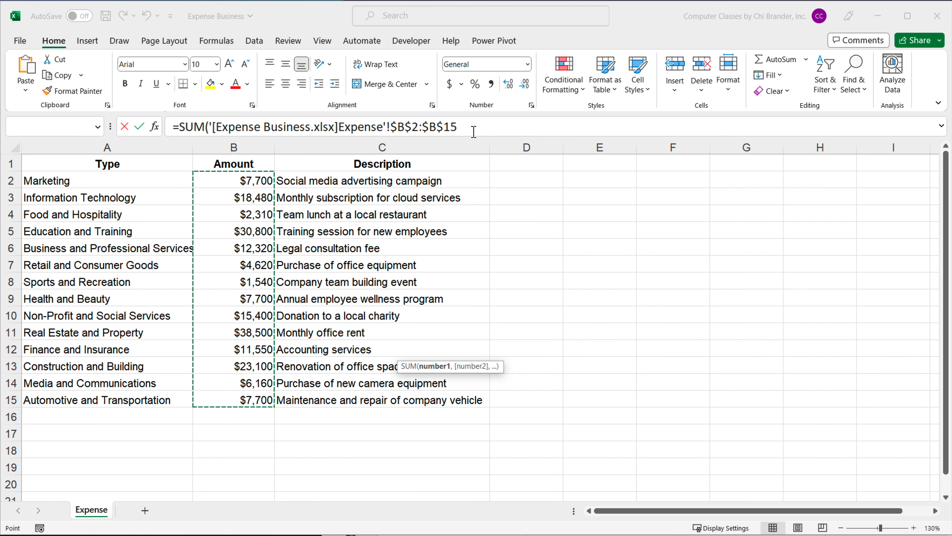
left_click(469, 126)
left_click(469, 127)
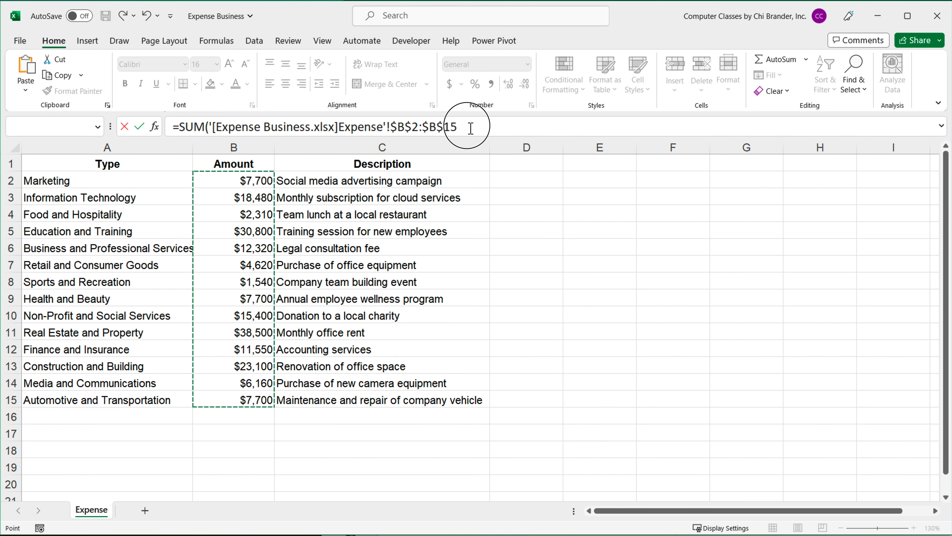
type(")")
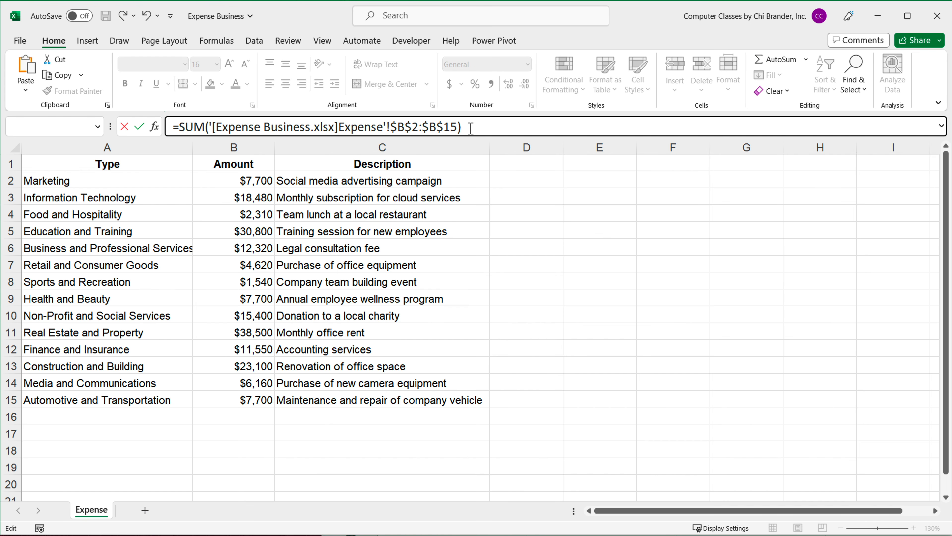
key("Return")
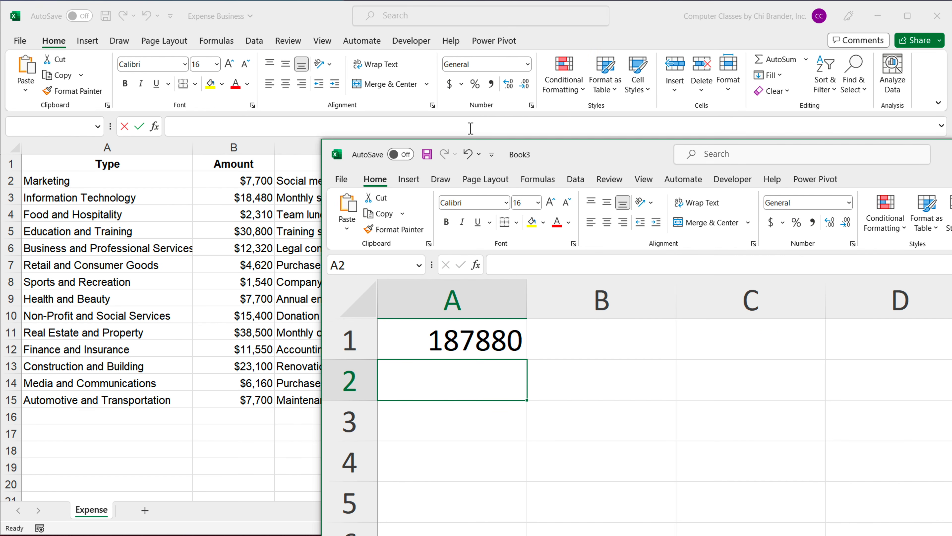
Step: Insert a blank column before the total in the new workbook and enter "Total Amount" in cell A1
left_click(465, 340)
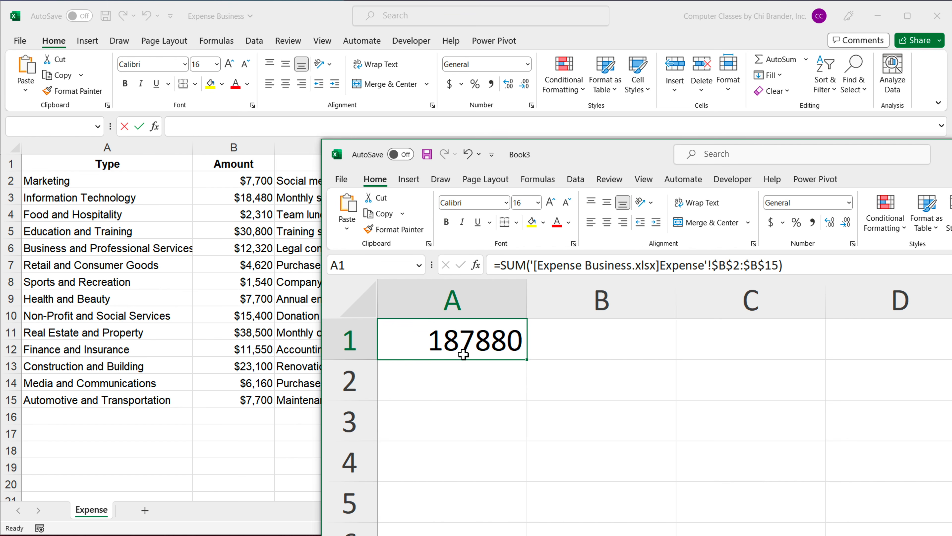
left_click(461, 302)
right_click(461, 302)
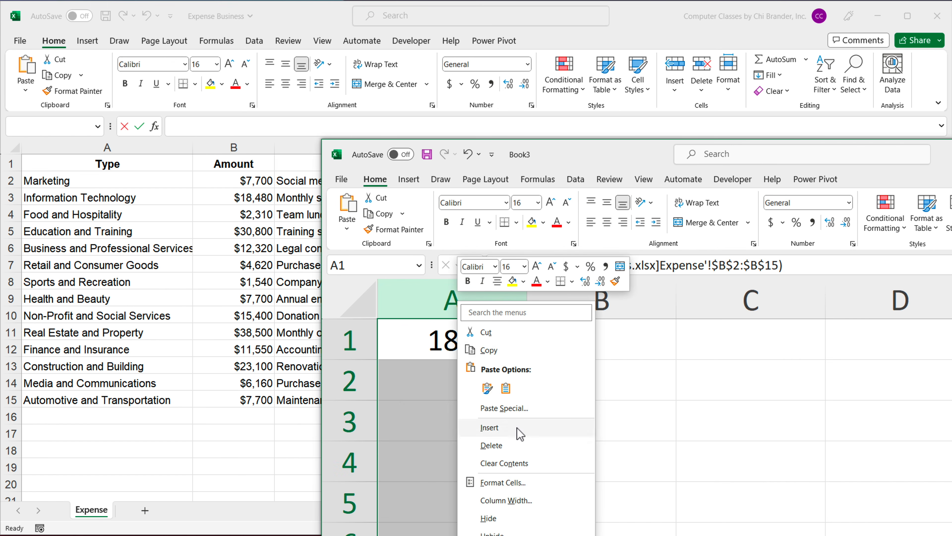
left_click(488, 428)
left_click(498, 353)
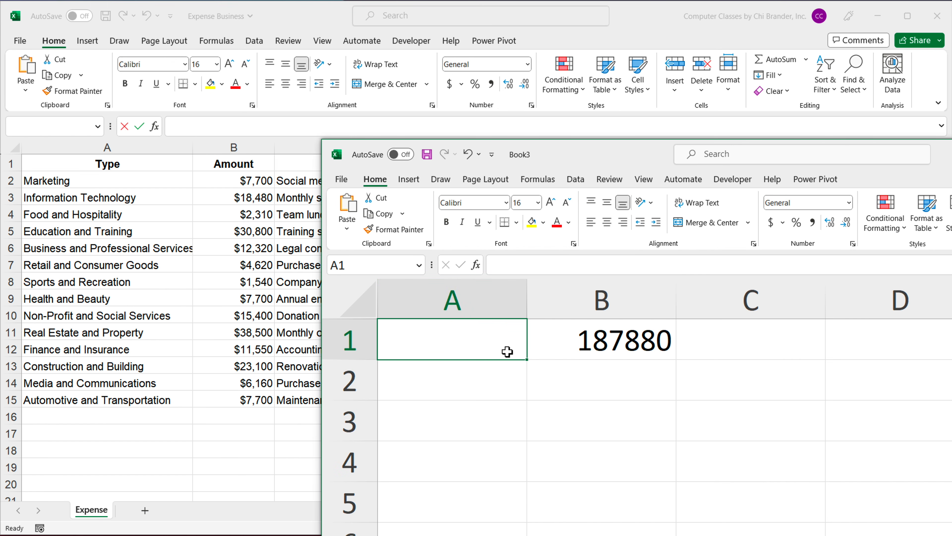
type("Total Amount")
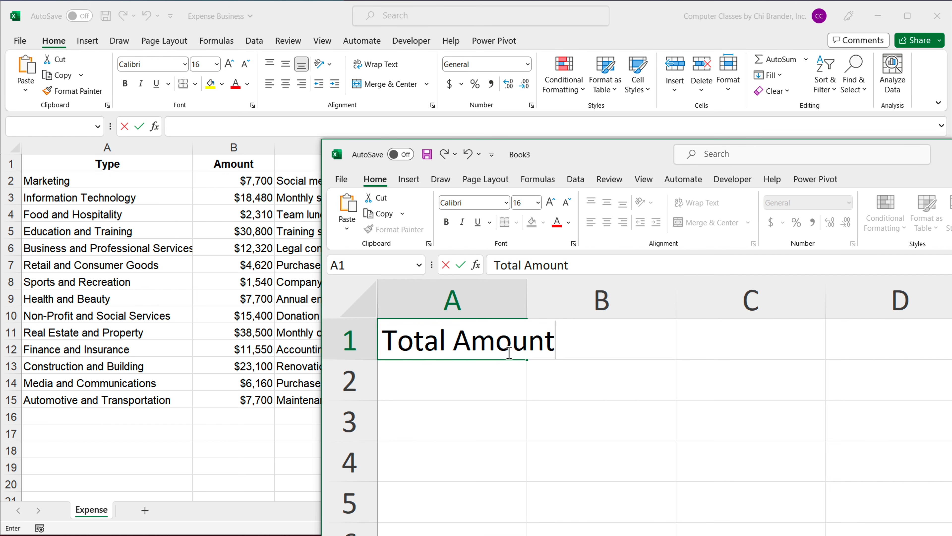
key("Return")
Step: Fit column A to its label and apply the Accounting number format to the total in B1
double_click(529, 302)
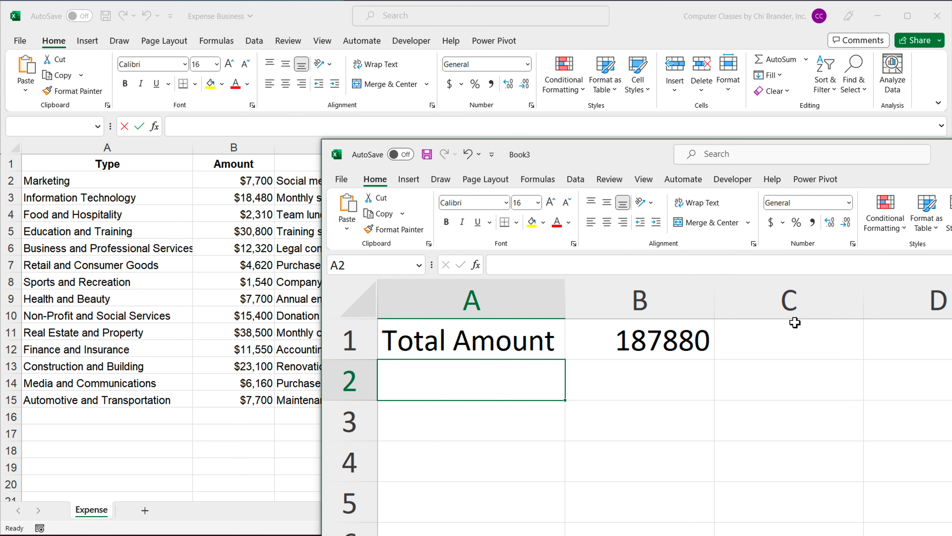
left_click(659, 326)
left_click(771, 222)
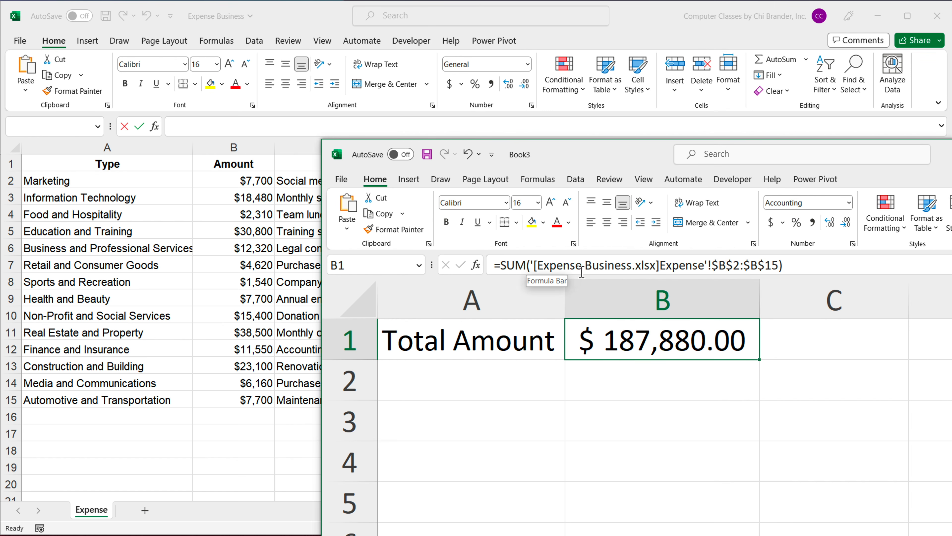
Step: Examine the workbook name, sheet name and absolute cell range in the external reference of B1's SUM formula
left_click(626, 267)
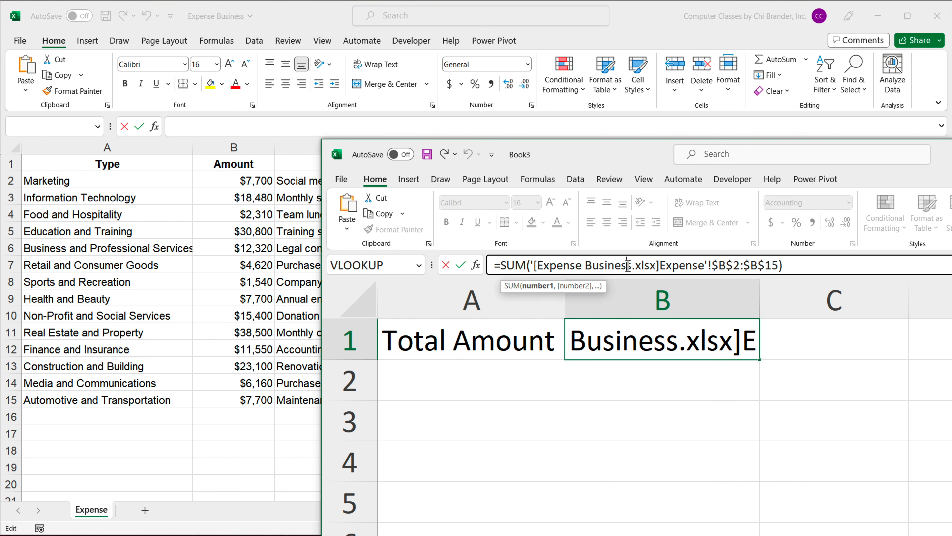
key("shift+Right")
key("shift+Right")
key("shift+Right")
key("shift+Right")
key("shift+Right")
key("shift+Right")
key("shift+Right")
key("shift+Right")
key("shift+Right")
key("shift+Right")
key("shift+Right")
key("shift+Right")
key("shift+Right")
key("shift+Right")
key("shift+Right")
left_click_drag(546, 270, 526, 265)
left_click(713, 266)
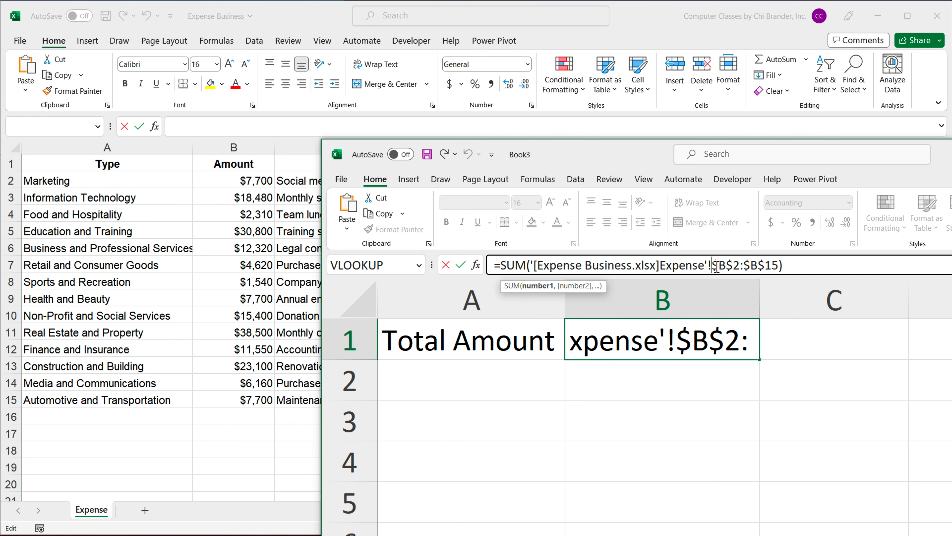
left_click_drag(713, 266, 775, 267)
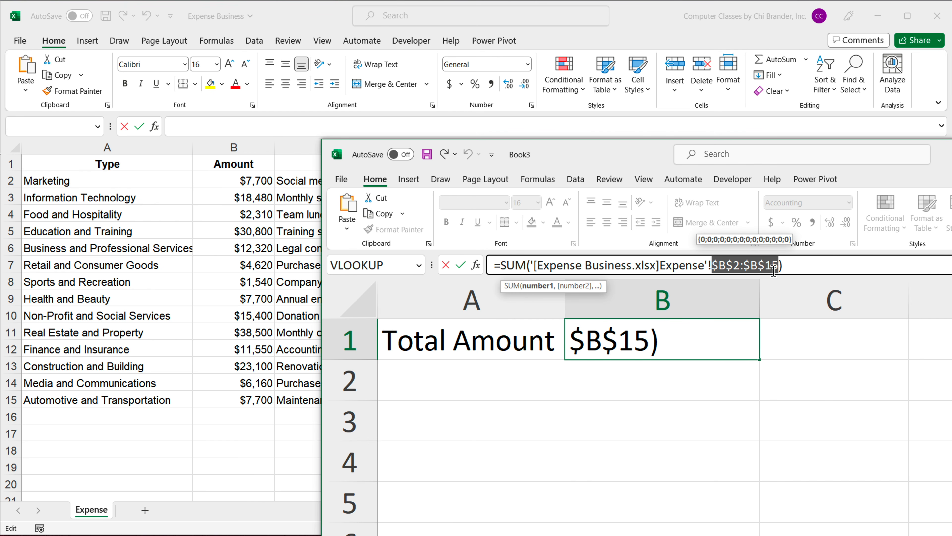
left_click_drag(717, 267, 780, 266)
Step: Remove the dollar signs from the range in B1's SUM formula to make it the relative reference B2:B15
left_click(723, 267)
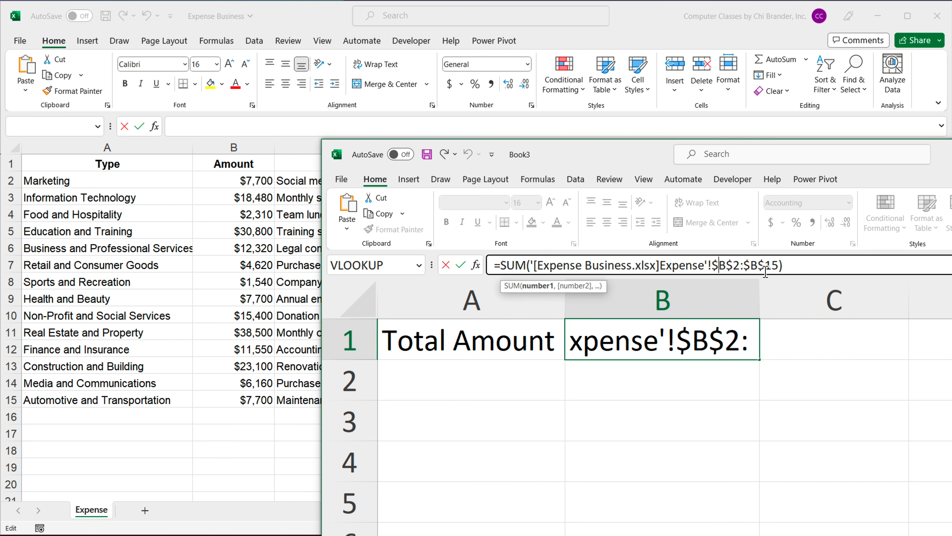
key("BackSpace")
left_click(727, 264)
key("BackSpace")
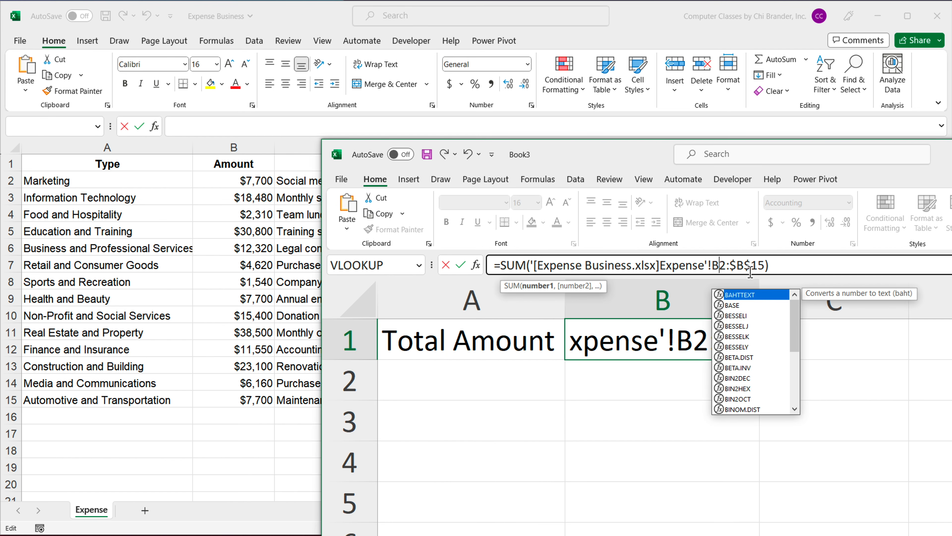
left_click(734, 265)
key("BackSpace")
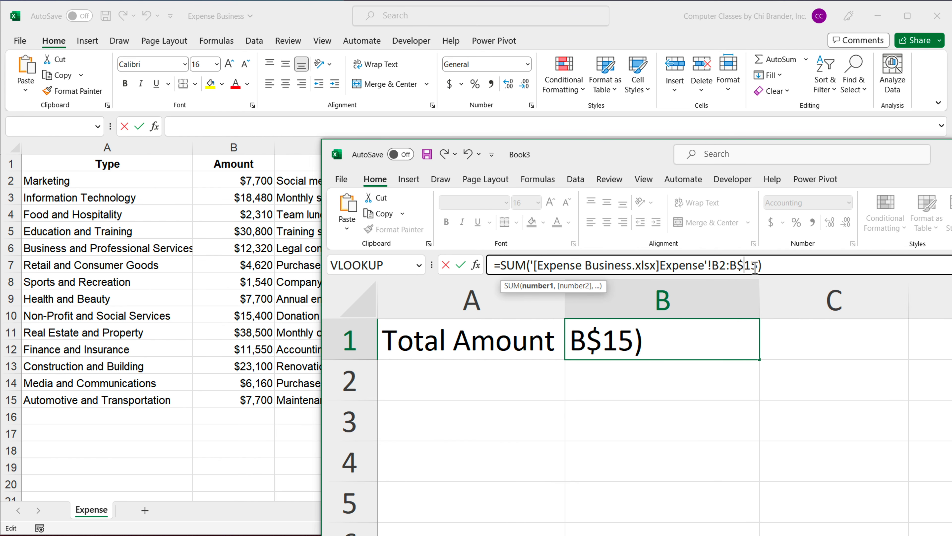
key("BackSpace")
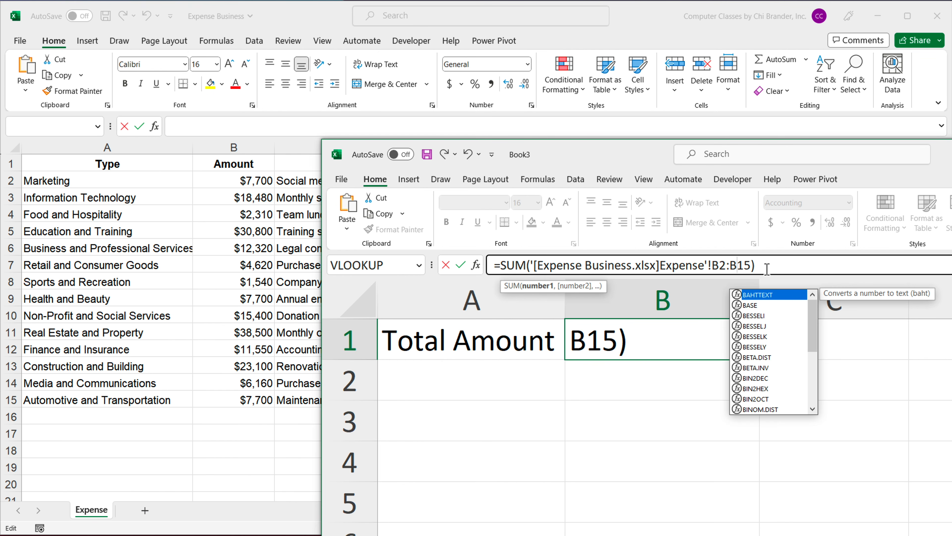
left_click(768, 267)
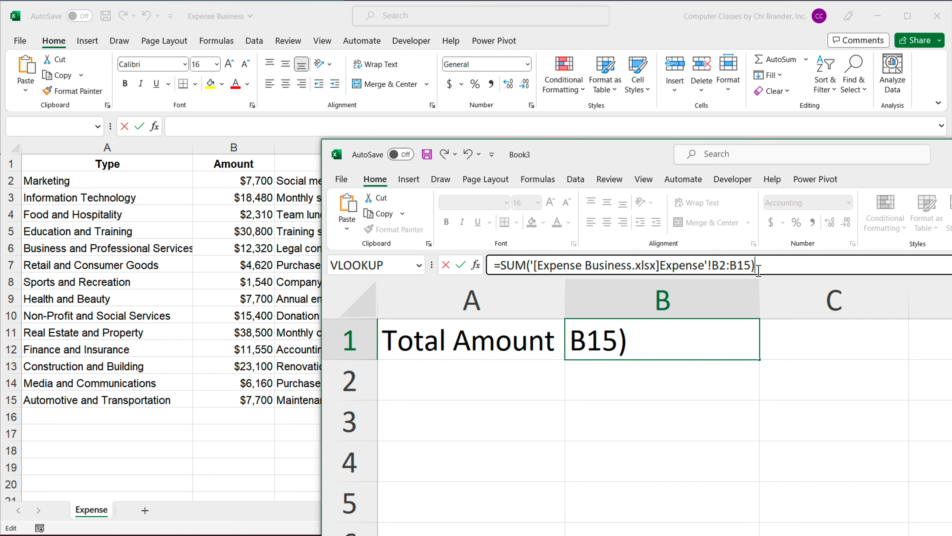
Step: Examine the bracketed workbook name and the sheet name in the external reference, and commit the formula in B1
left_click_drag(712, 267, 530, 268)
left_click(706, 267)
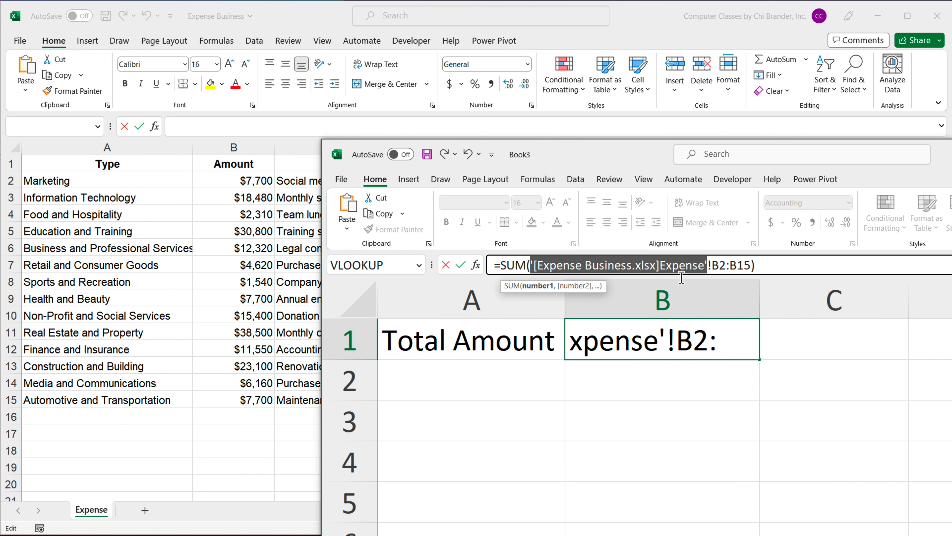
left_click(666, 271)
left_click_drag(662, 267, 534, 269)
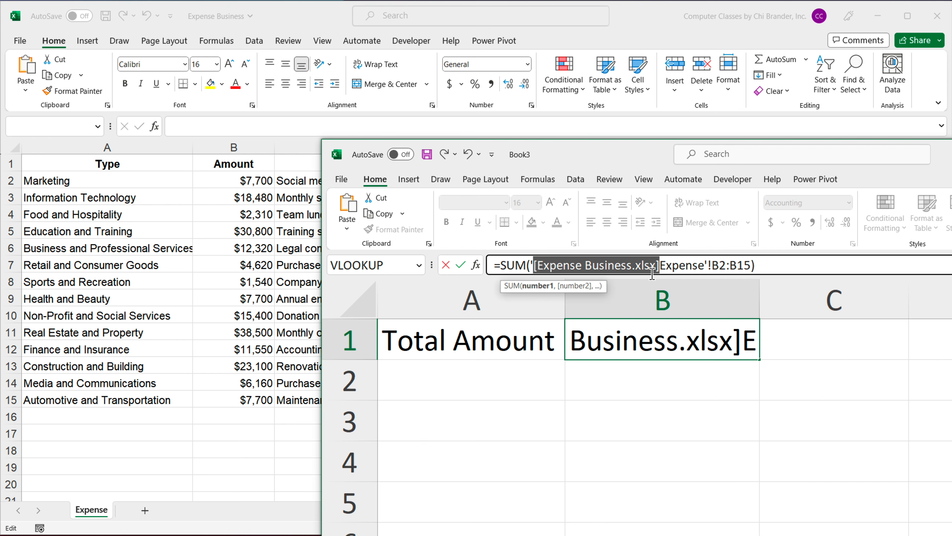
left_click(672, 265)
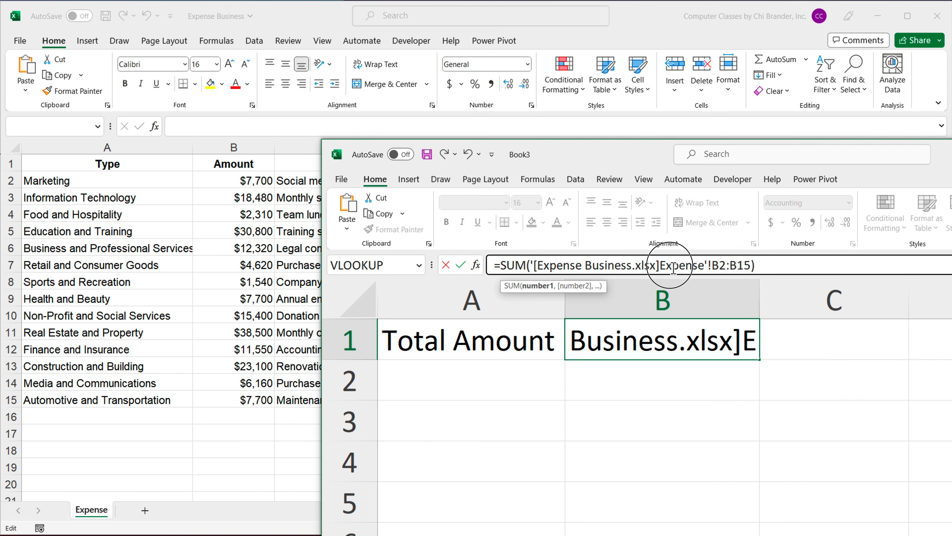
left_click_drag(663, 267, 706, 269)
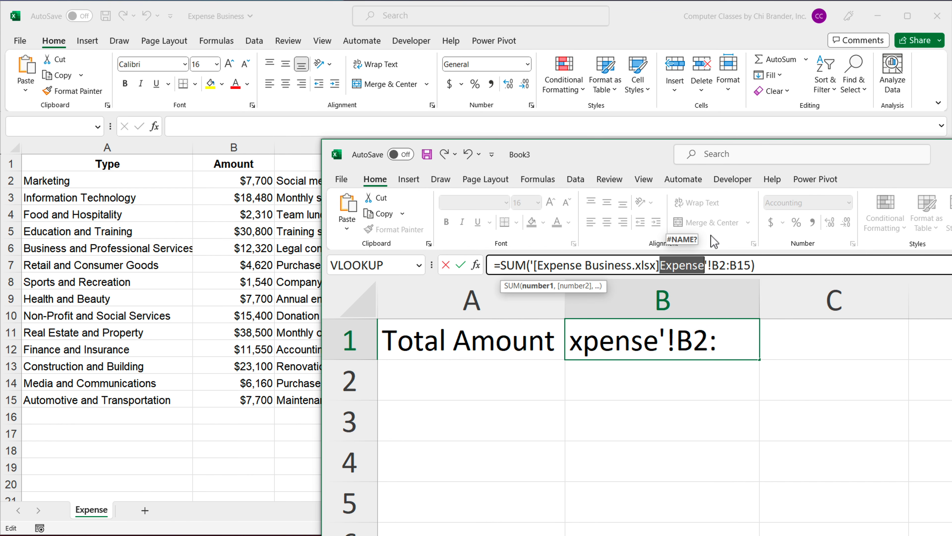
left_click(705, 267)
left_click_drag(705, 269, 539, 271)
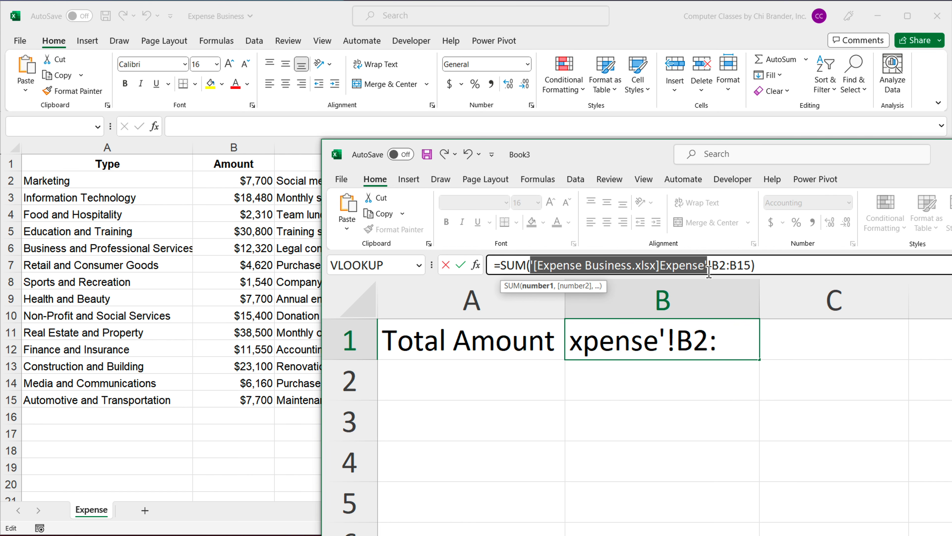
left_click(767, 264)
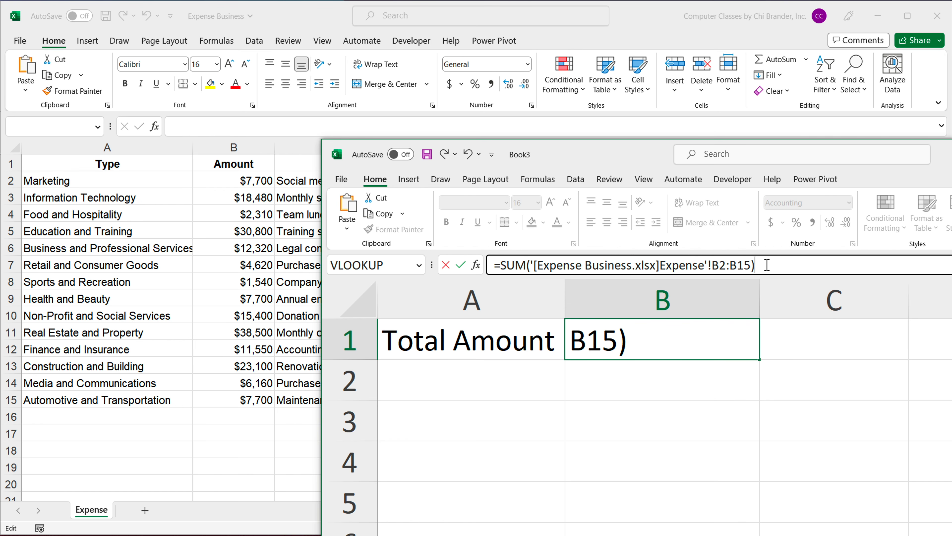
key("ctrl+Return")
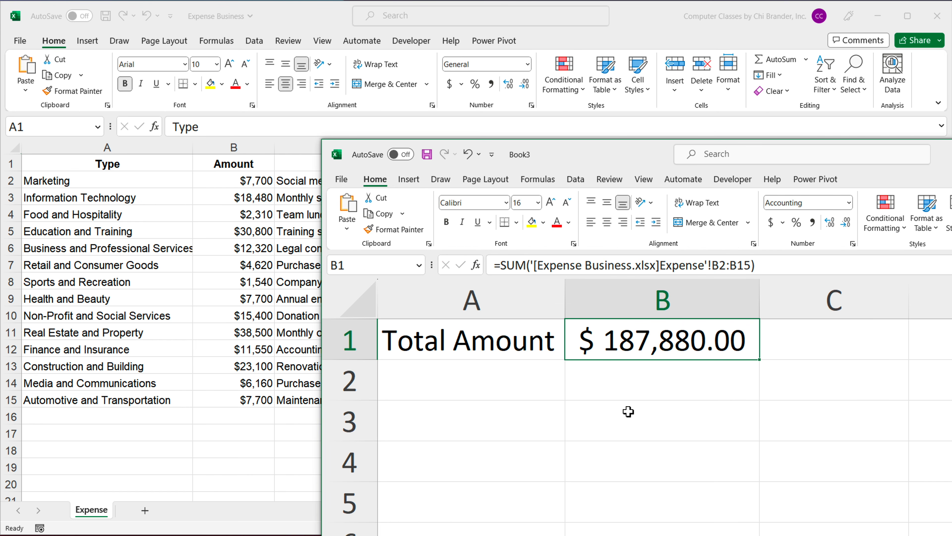
Step: Save the new workbook as "Total Expense" and close it
left_click(431, 162)
type("Total Expense")
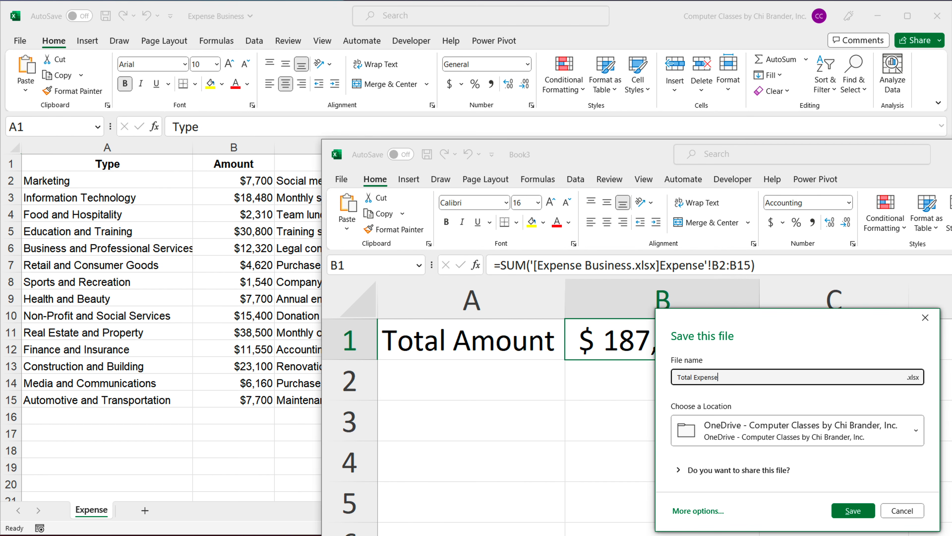
key("Return")
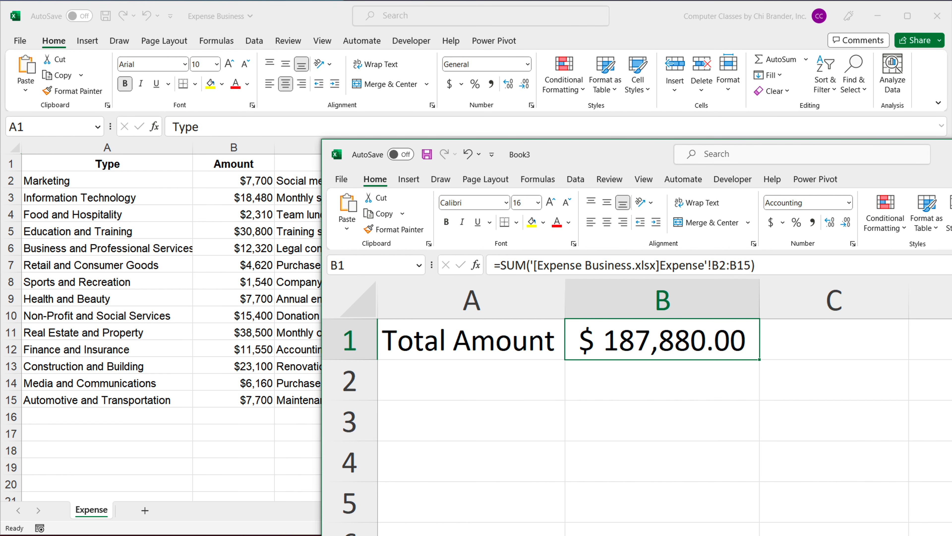
key("ctrl+w")
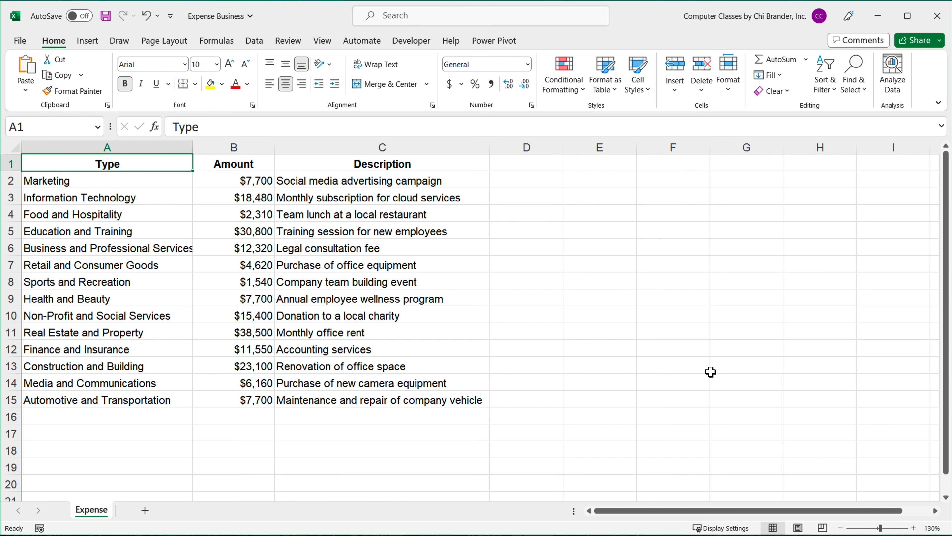
Step: Insert a blank column before the Type column in the Expense sheet of Expense Business
left_click(359, 282)
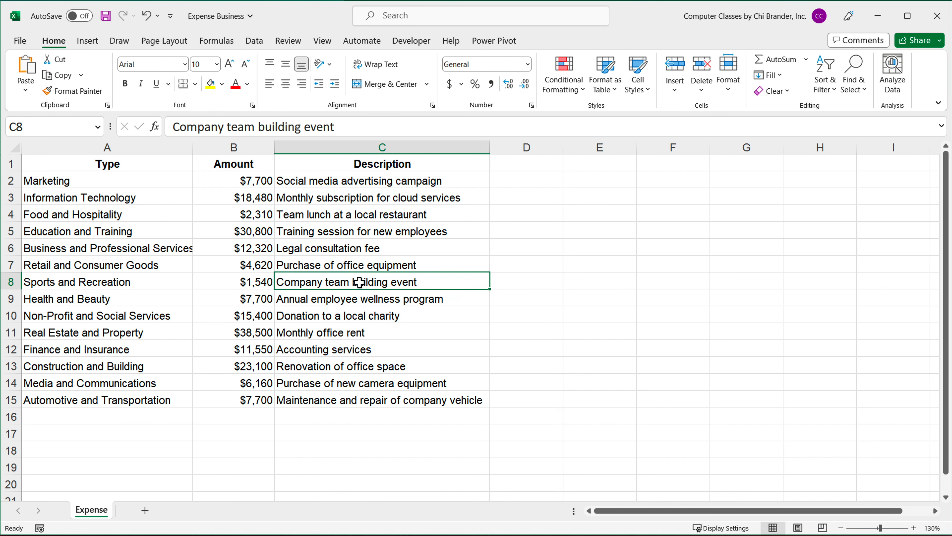
right_click(131, 149)
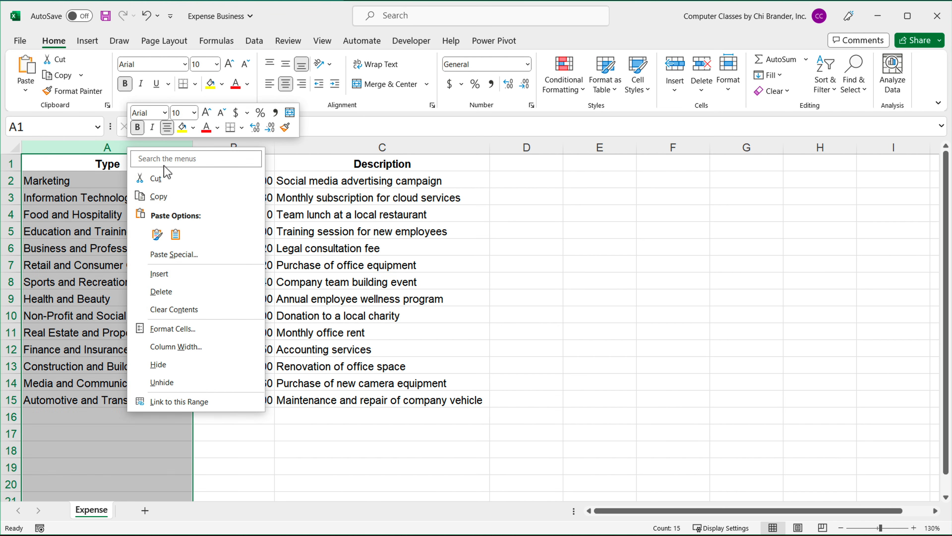
left_click(202, 273)
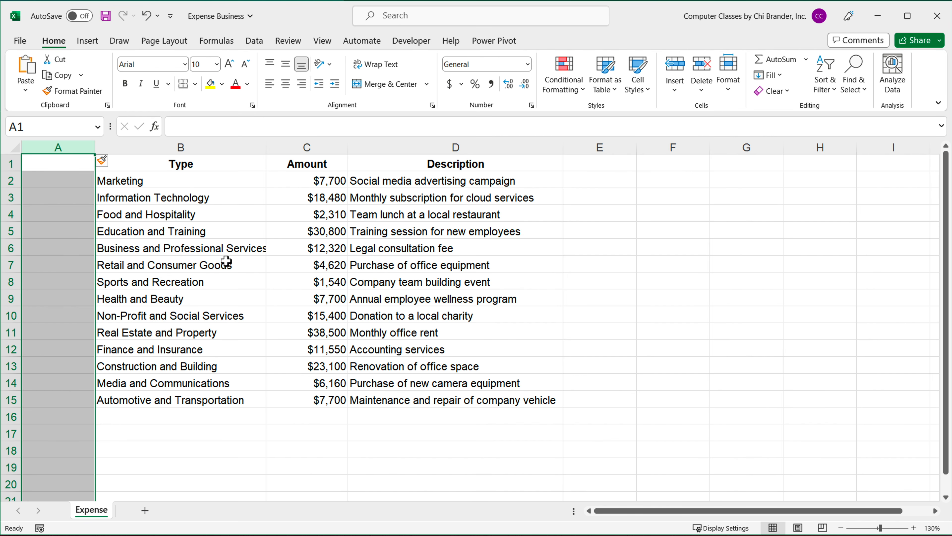
left_click(287, 287)
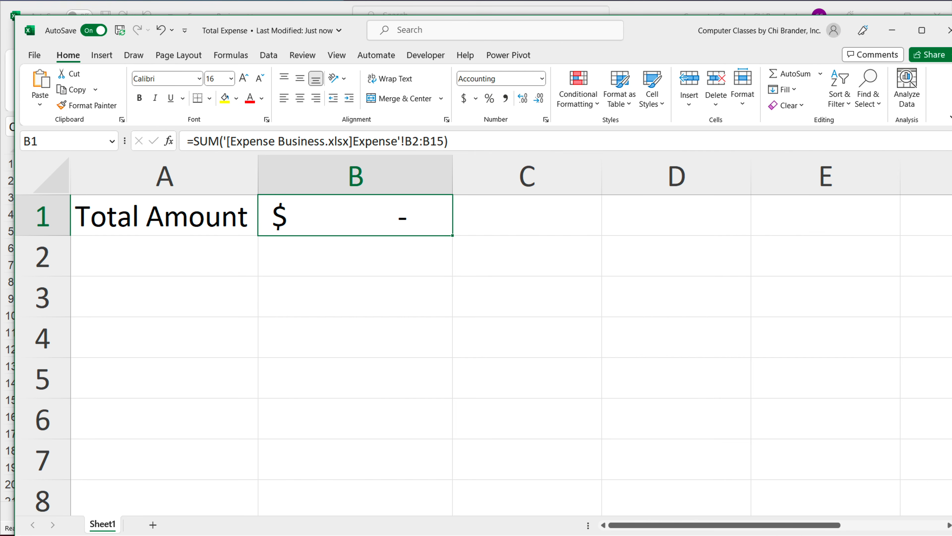
Step: Examine the range in B1's formula in Total Expense against the position of the Amount column in the Expense sheet
left_click_drag(644, 29, 753, 148)
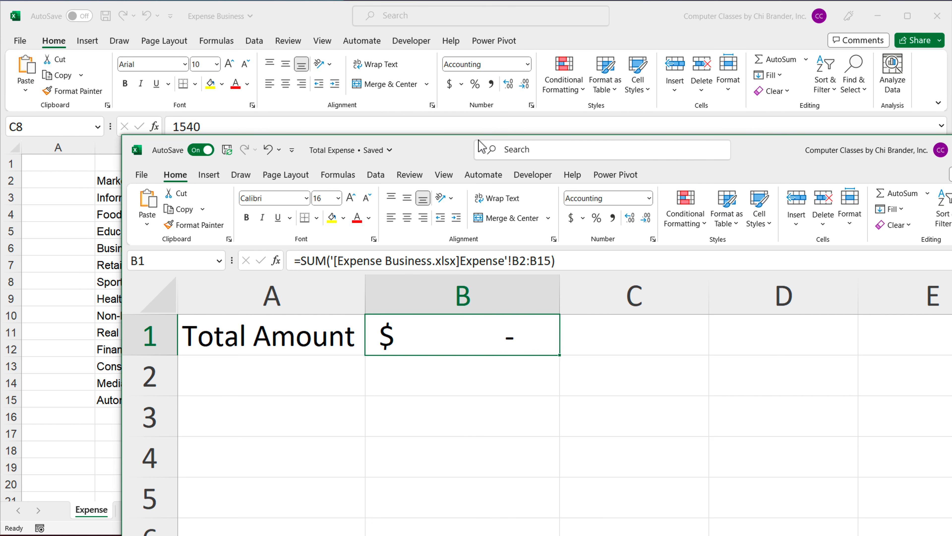
left_click_drag(480, 143, 636, 179)
left_click(611, 374)
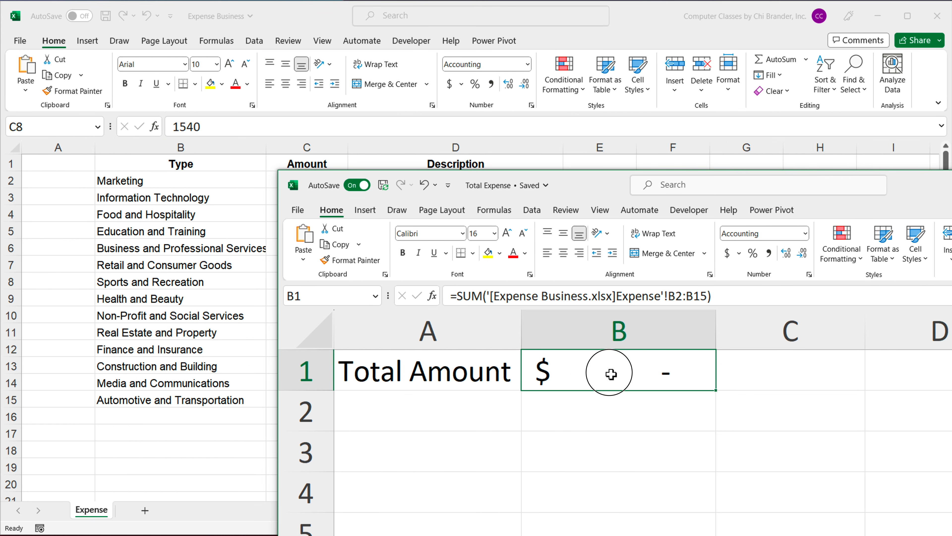
double_click(611, 374)
left_click_drag(602, 186, 387, 178)
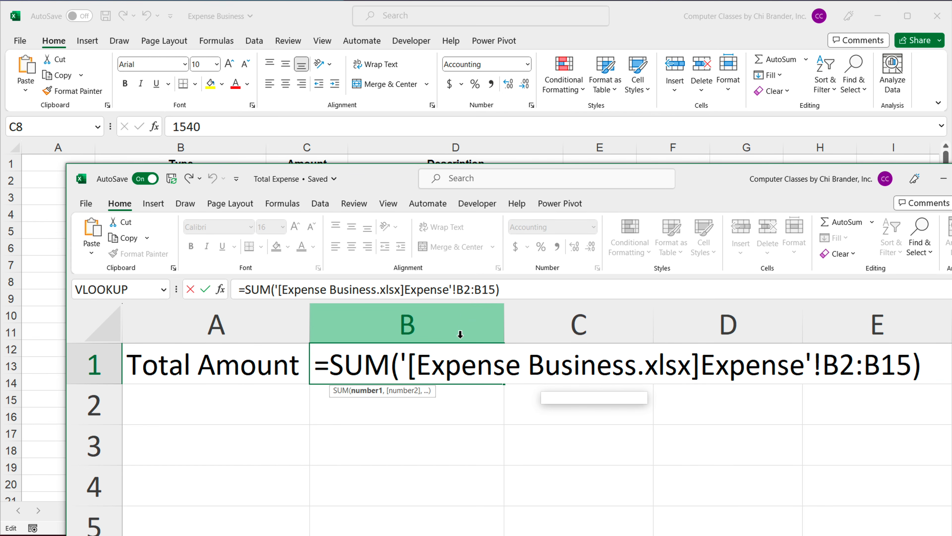
key("Escape")
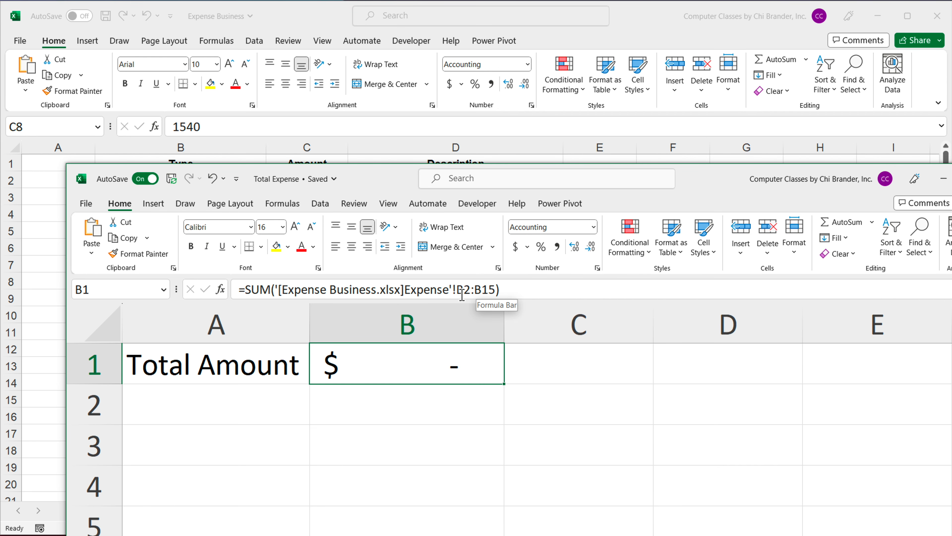
left_click_drag(365, 178, 367, 323)
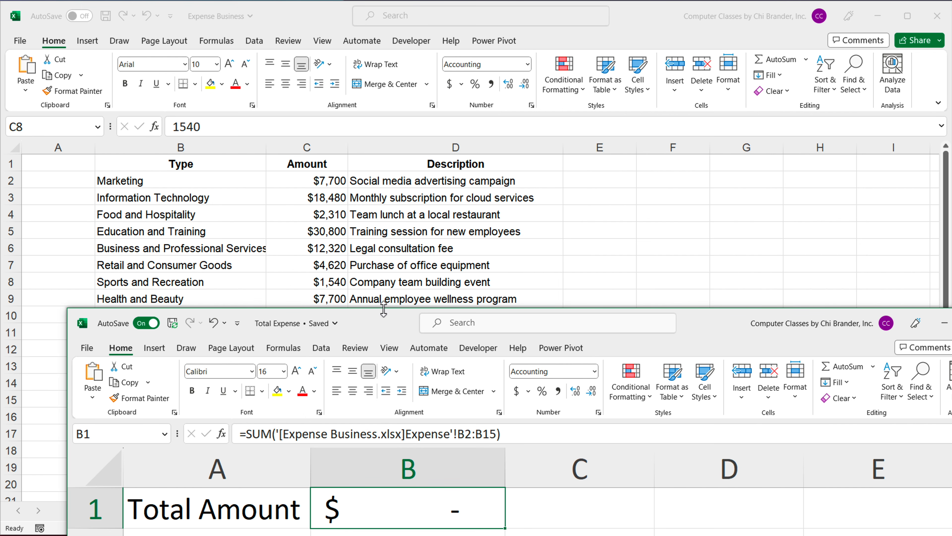
left_click_drag(693, 323, 680, 153)
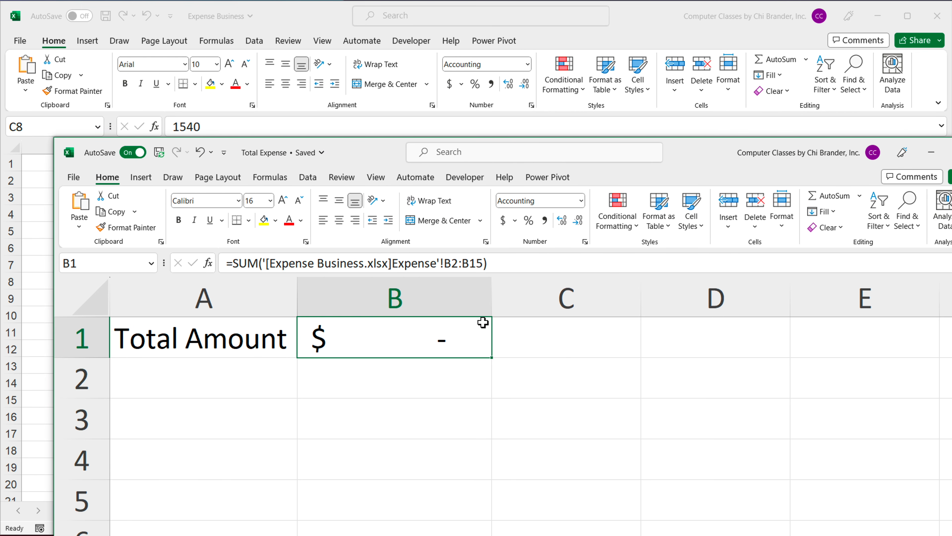
Step: Change the range in B1's external SUM formula to C2:C15 in the Total Expense workbook
double_click(430, 340)
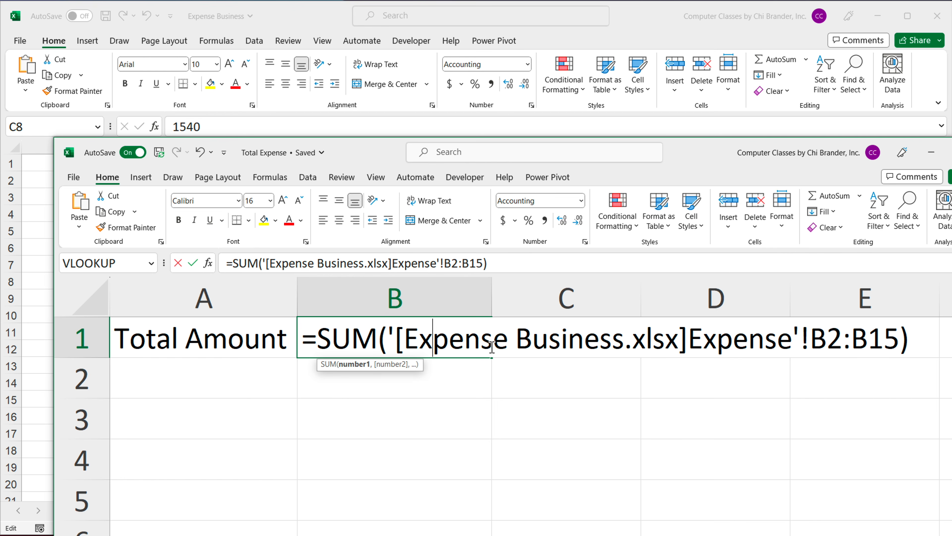
left_click(829, 341)
key("BackSpace")
type("C")
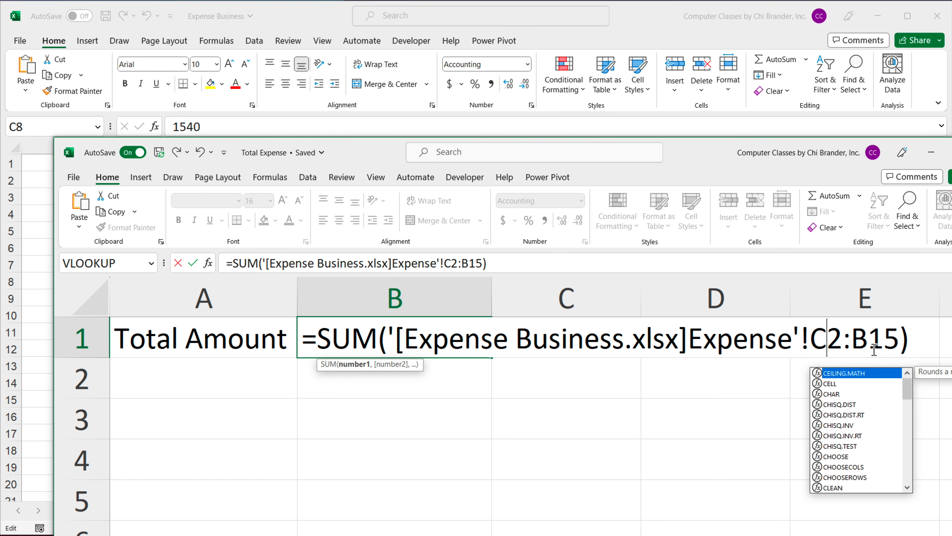
key("BackSpace")
type("C")
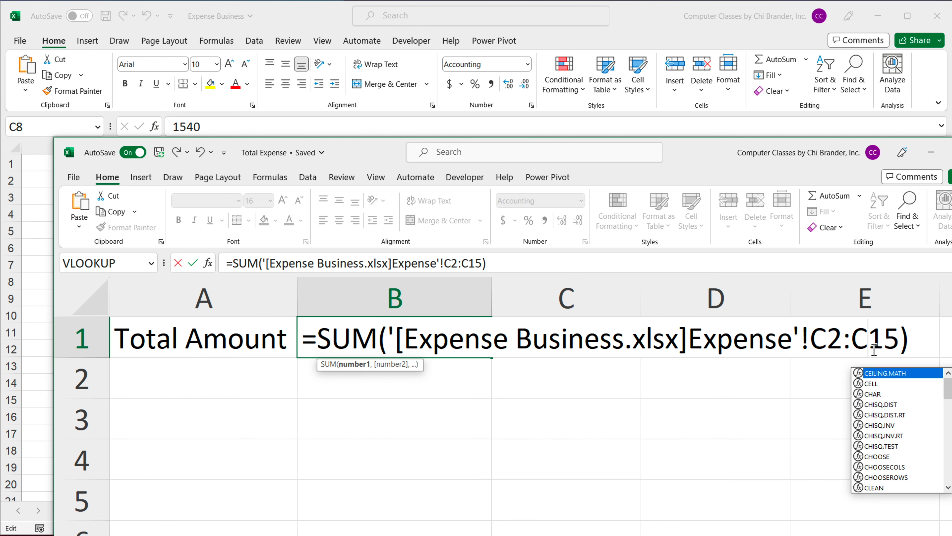
key("Return")
left_click(438, 343)
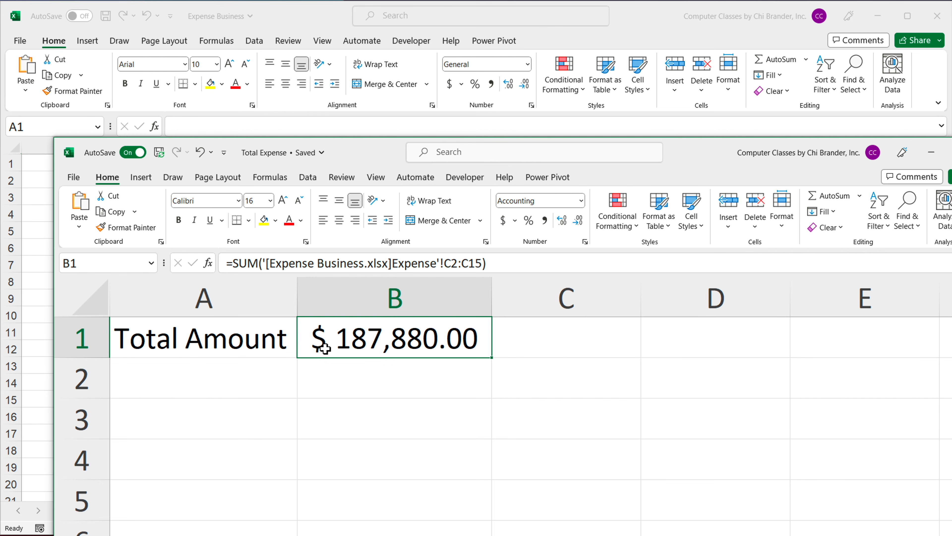
Step: Clear the total in B1 of Total Expense and delete the blank column A from the Expense sheet in Expense Business
key("BackSpace")
key("Return")
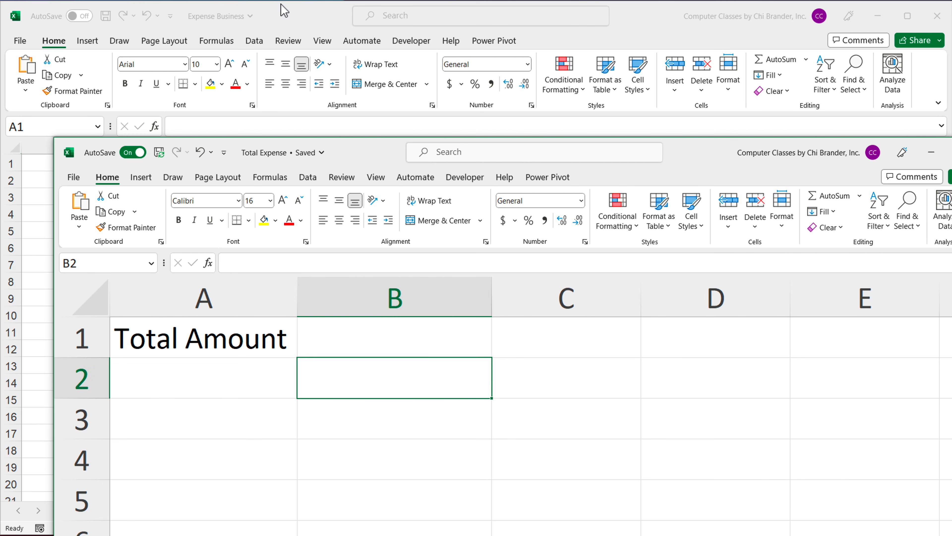
left_click(313, 17)
left_click(56, 147)
right_click(53, 150)
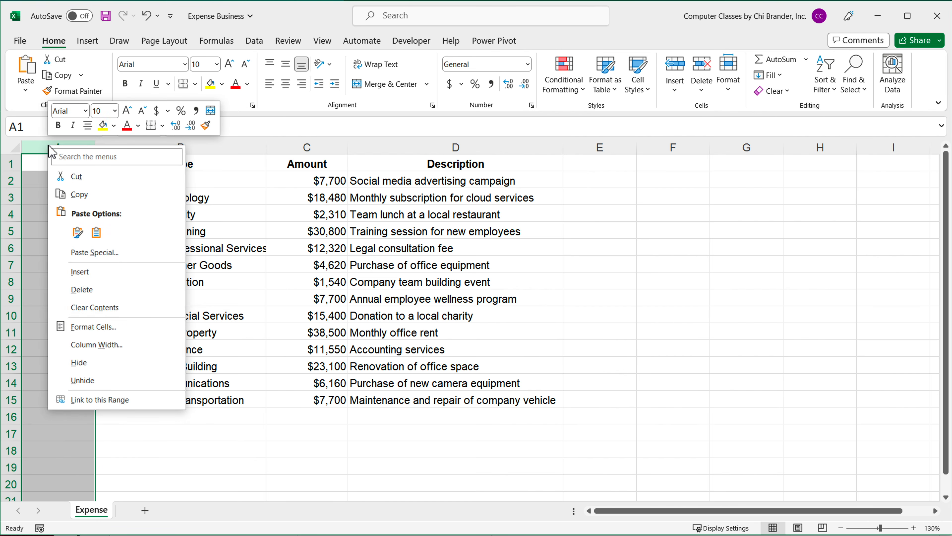
left_click(111, 293)
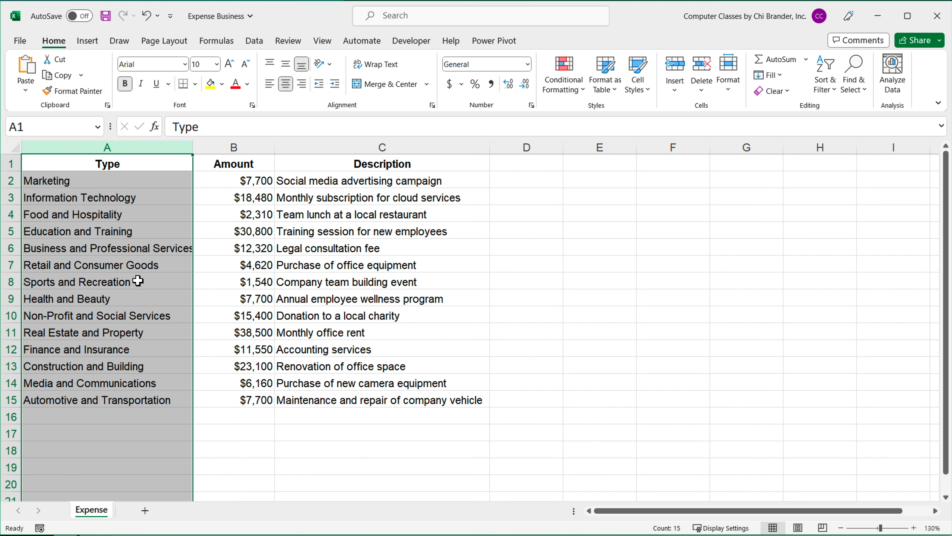
left_click(143, 169)
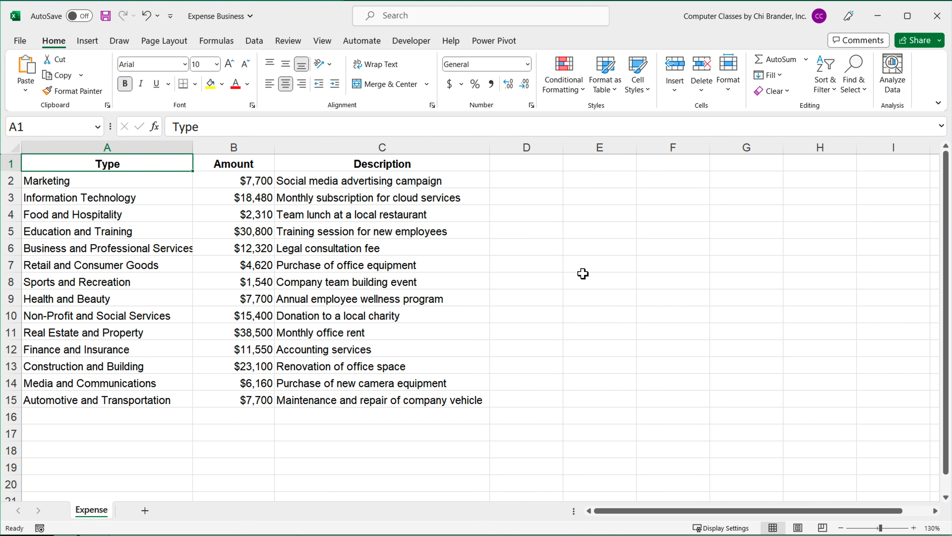
Step: Total the Amount values in cell F6 of the Expense sheet with =SUM(B2:B15), and clear the cell again
left_click_drag(249, 183, 255, 405)
left_click(662, 245)
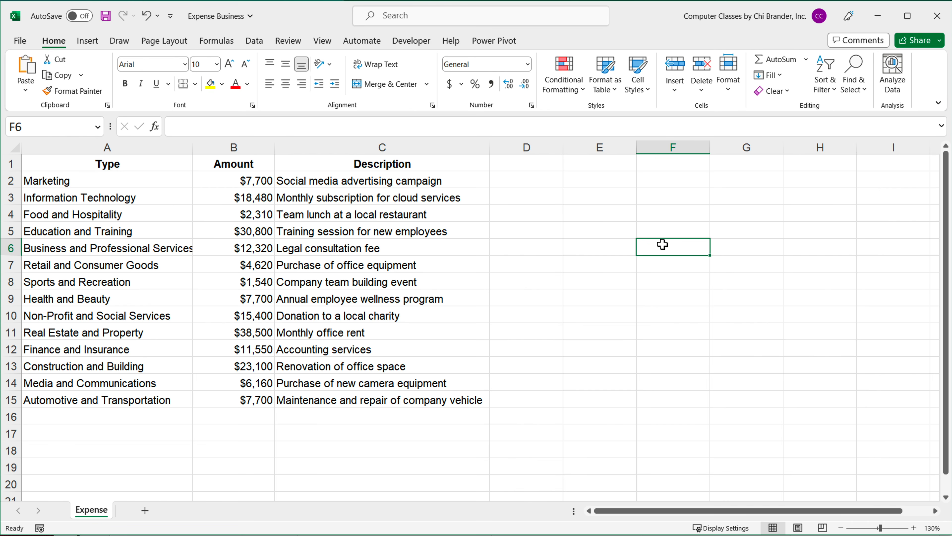
type("=SUM(")
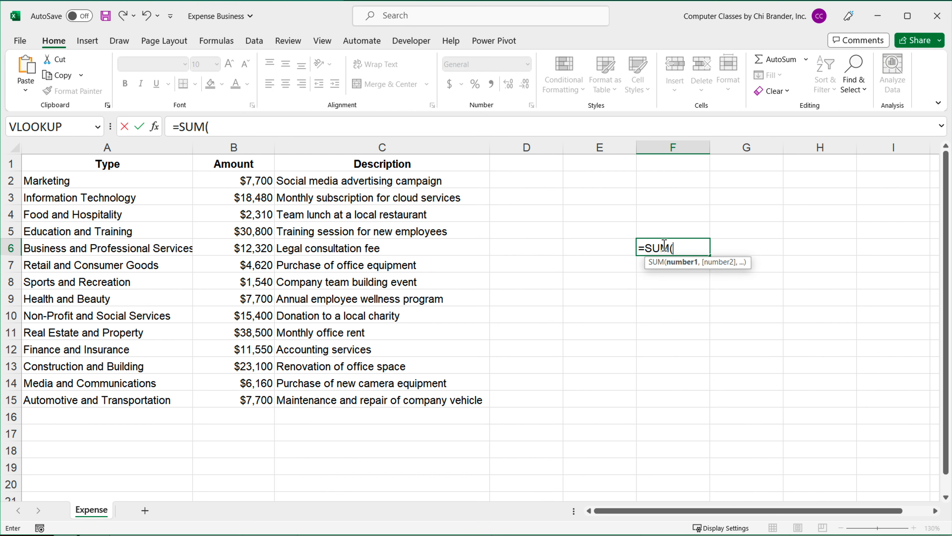
left_click_drag(226, 181, 252, 406)
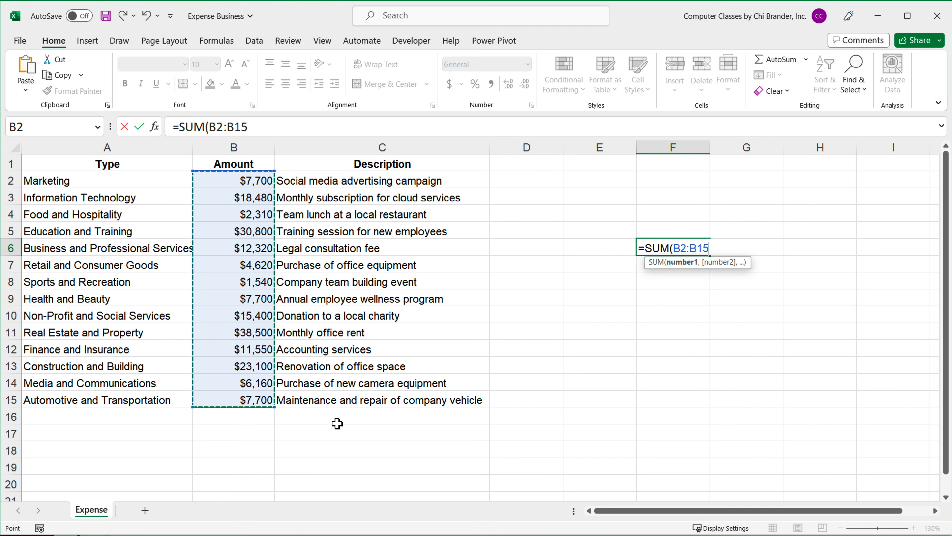
type(")")
key("Return")
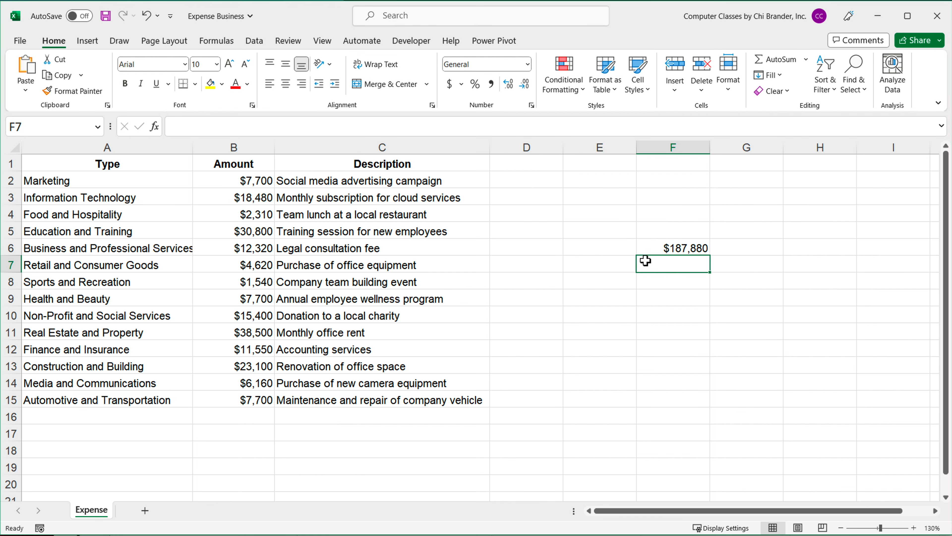
left_click(679, 253)
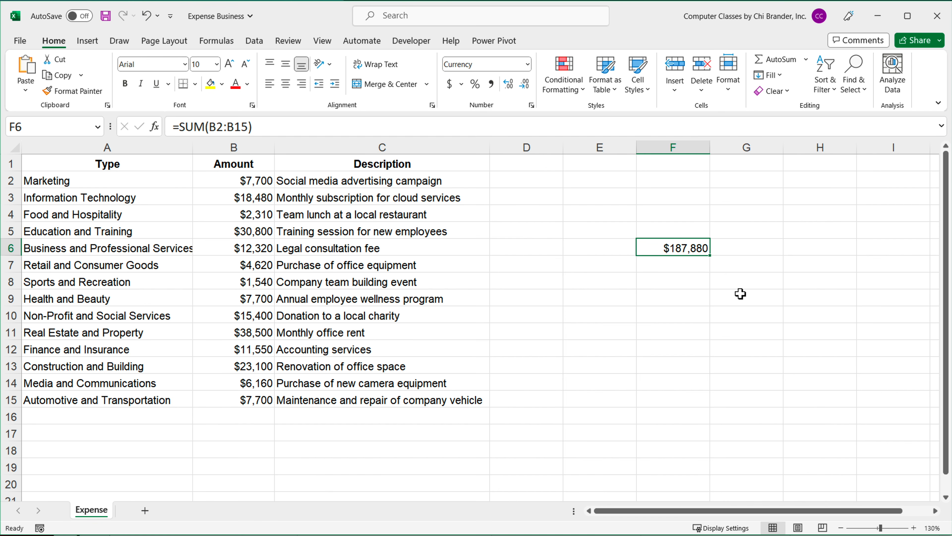
key("BackSpace")
key("Return")
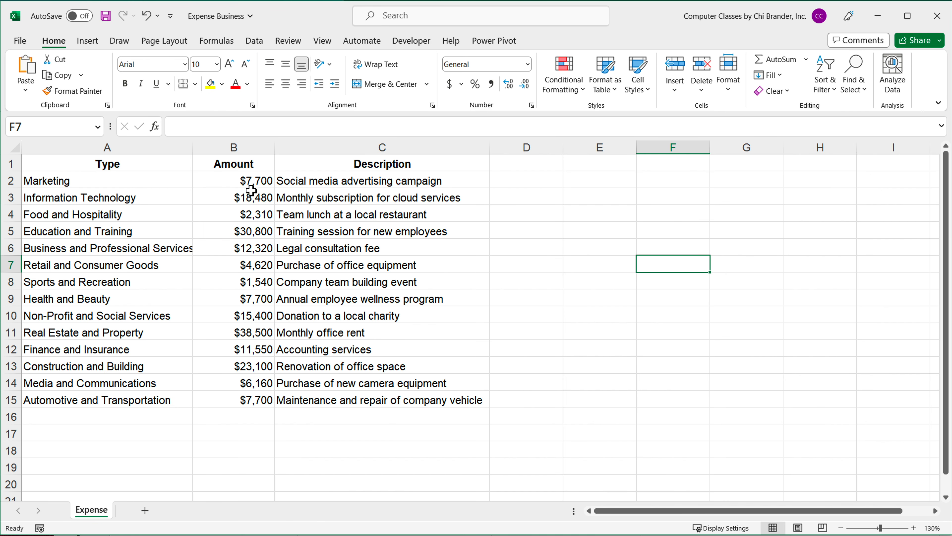
Step: Name the range B2:B15 in the Expense sheet Amounts
left_click_drag(252, 183, 252, 398)
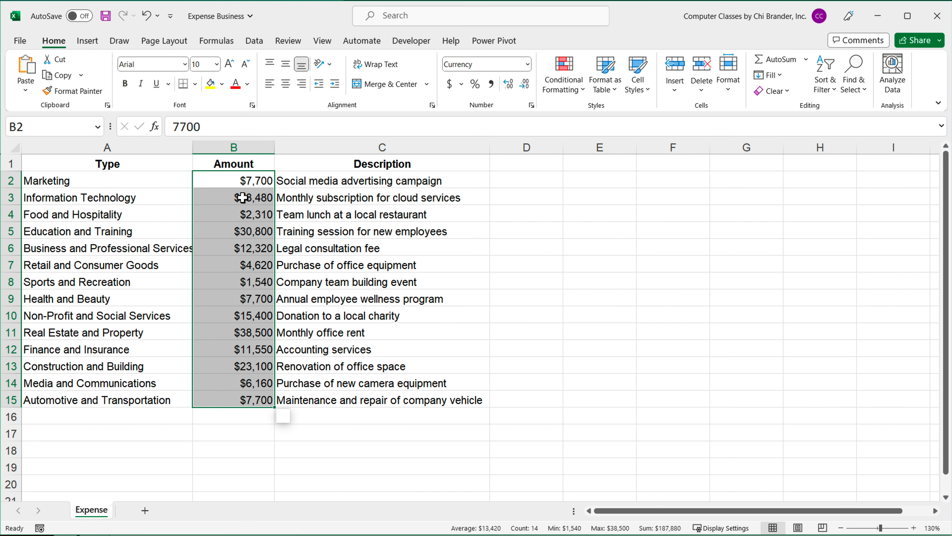
left_click(244, 147)
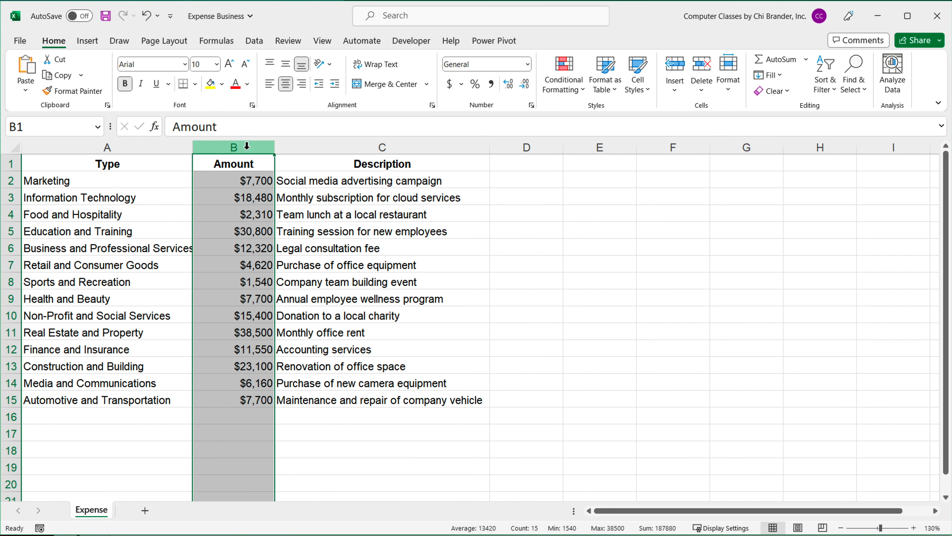
left_click_drag(250, 181, 239, 465)
left_click_drag(234, 181, 236, 396)
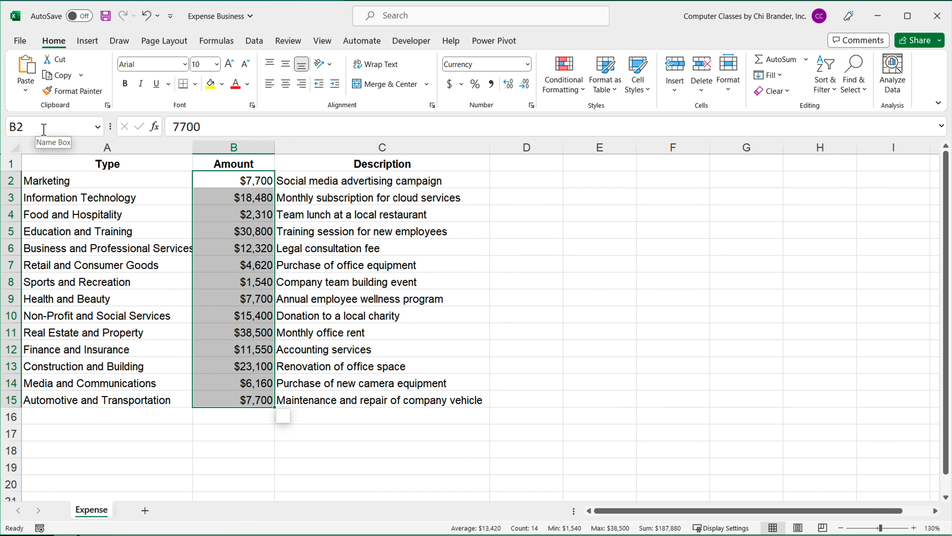
left_click(32, 130)
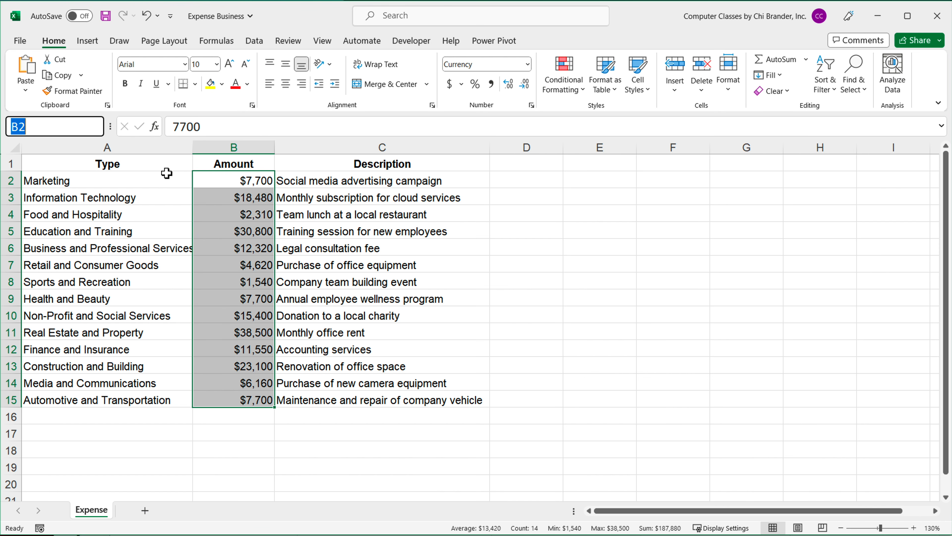
type("Amounts")
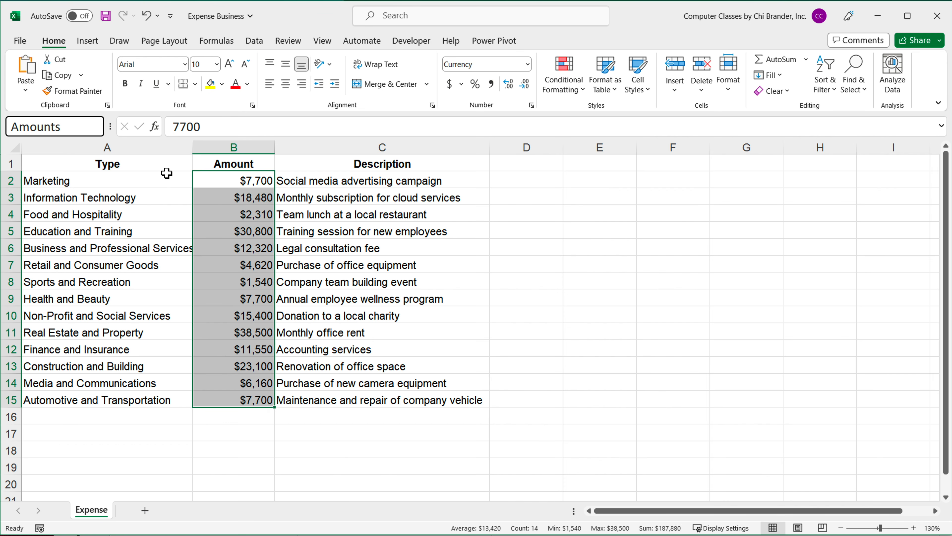
key("Return")
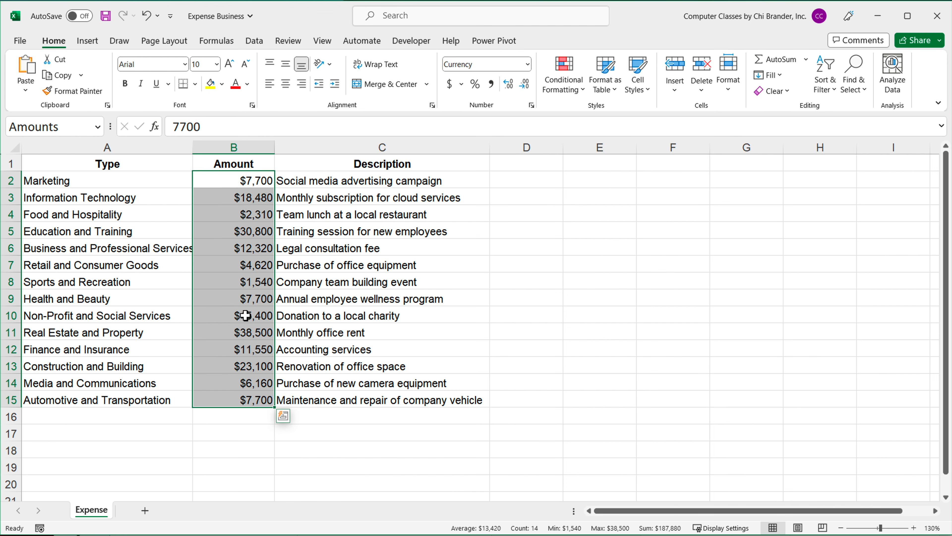
Step: Try the named range in F6 of the Expense sheet with =SUM(Amounts), and clear the cell again
left_click(671, 251)
type("=SUM(")
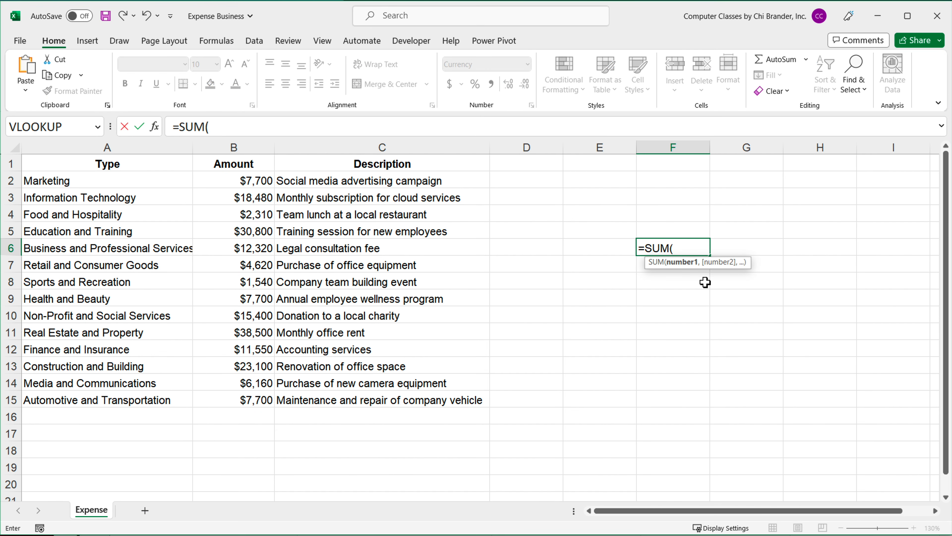
type("Am")
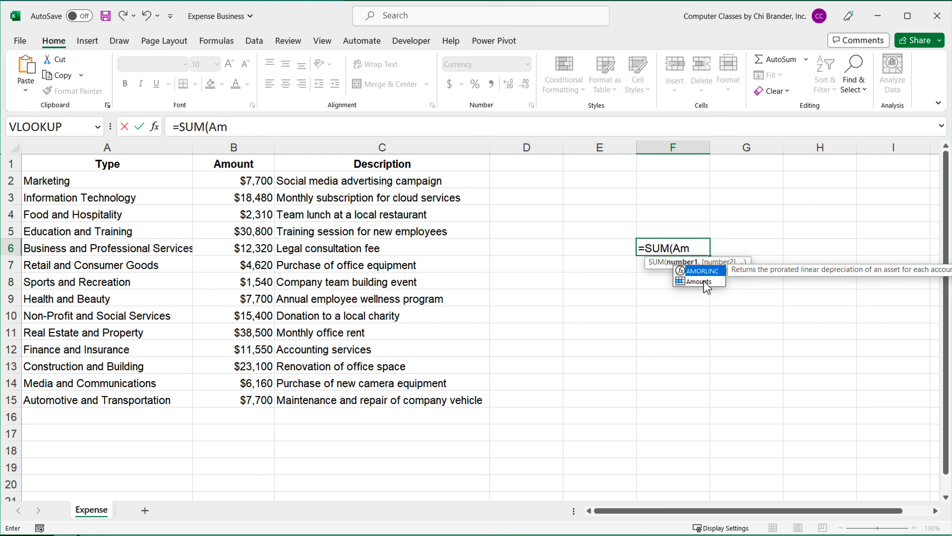
double_click(698, 281)
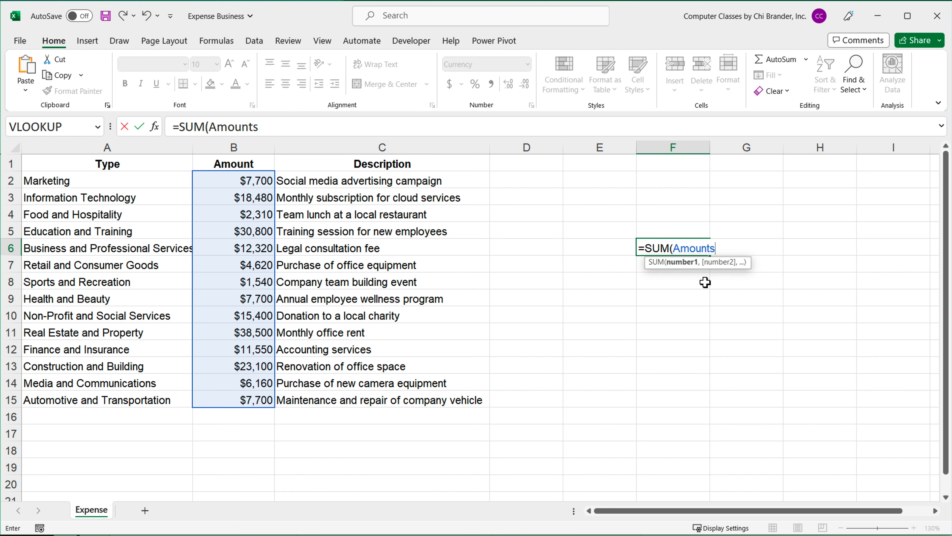
type(")")
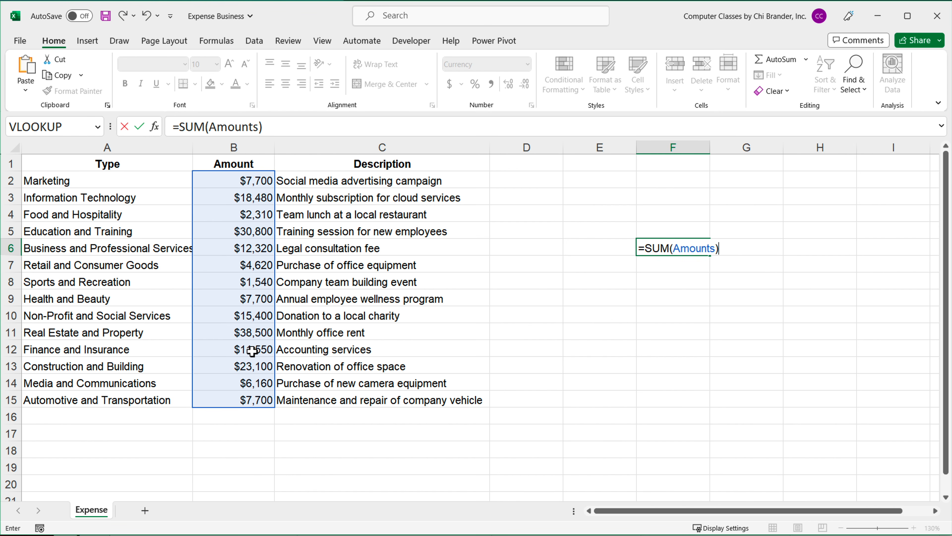
key("Return")
left_click(680, 246)
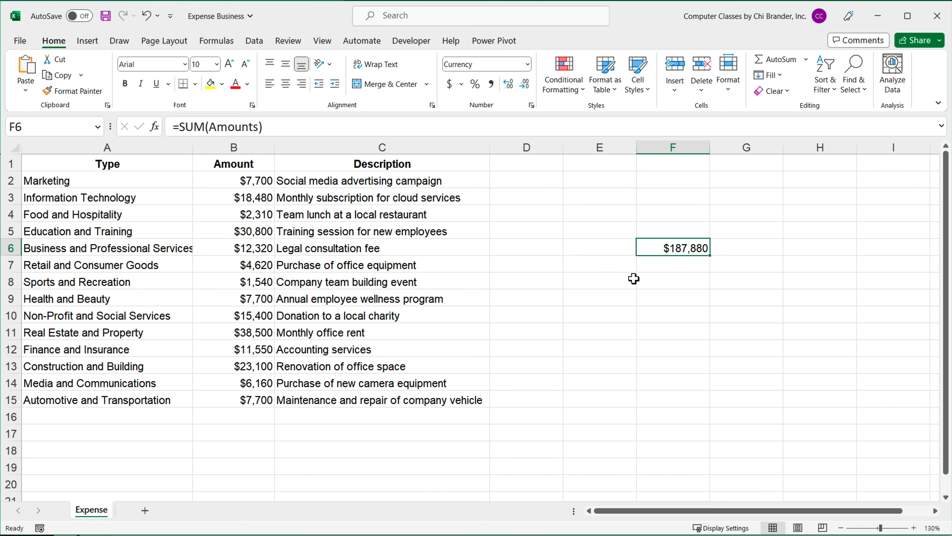
key("Return")
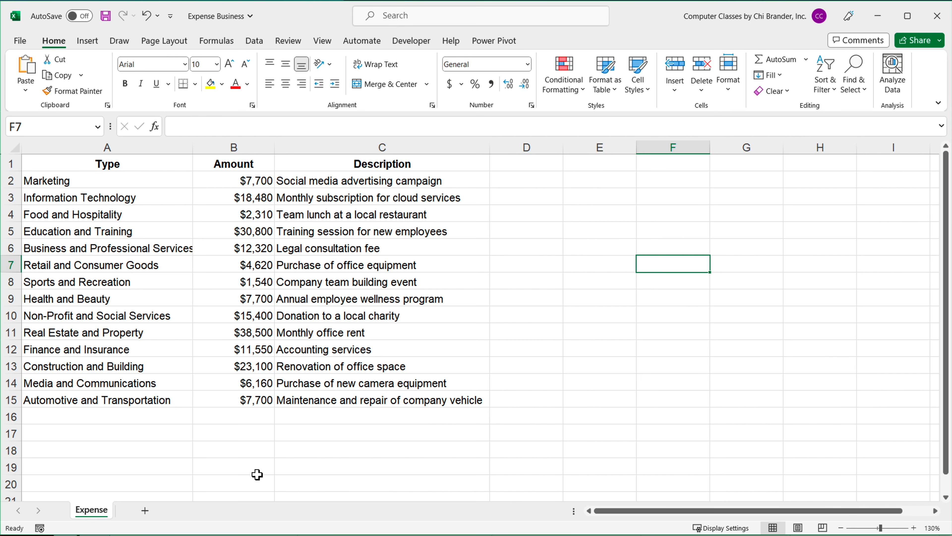
Step: Add a new worksheet to Expense Business and enter =SUM(Amounts) in its cell B2
left_click(145, 511)
scroll(108, 240, "up", 20)
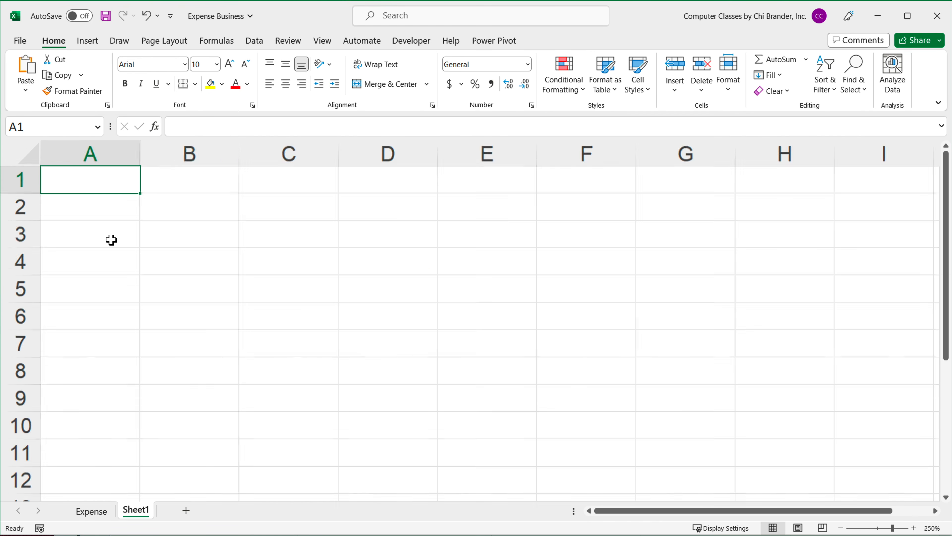
left_click(326, 247)
type("=")
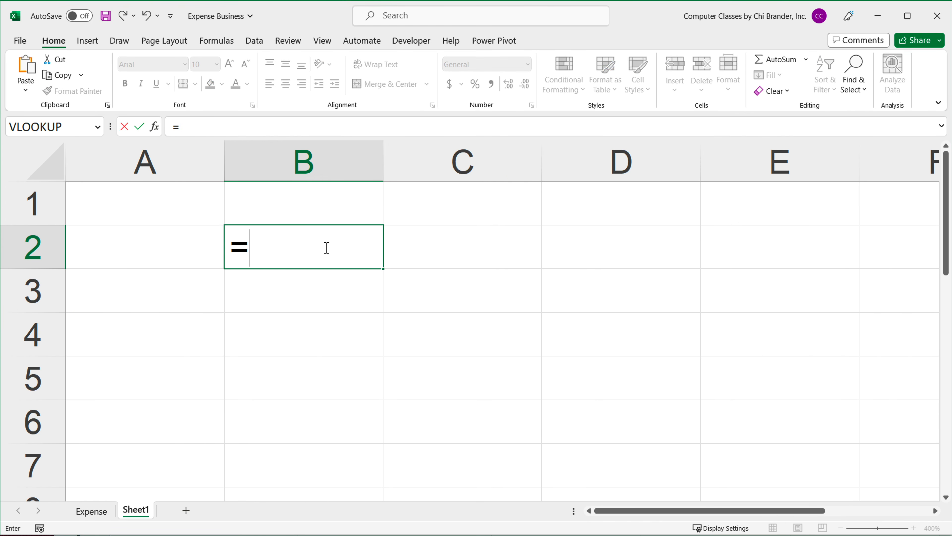
type("SUM(Am")
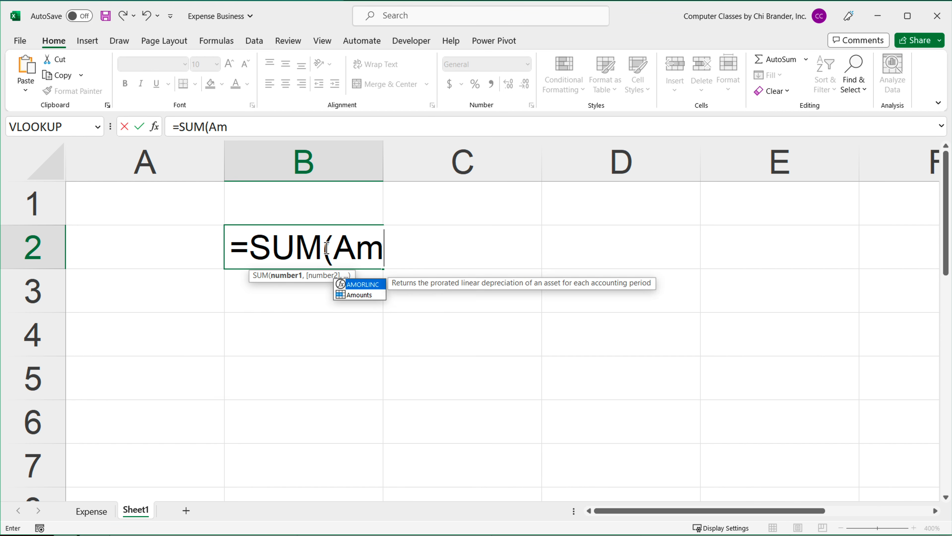
type("oun")
key("Tab")
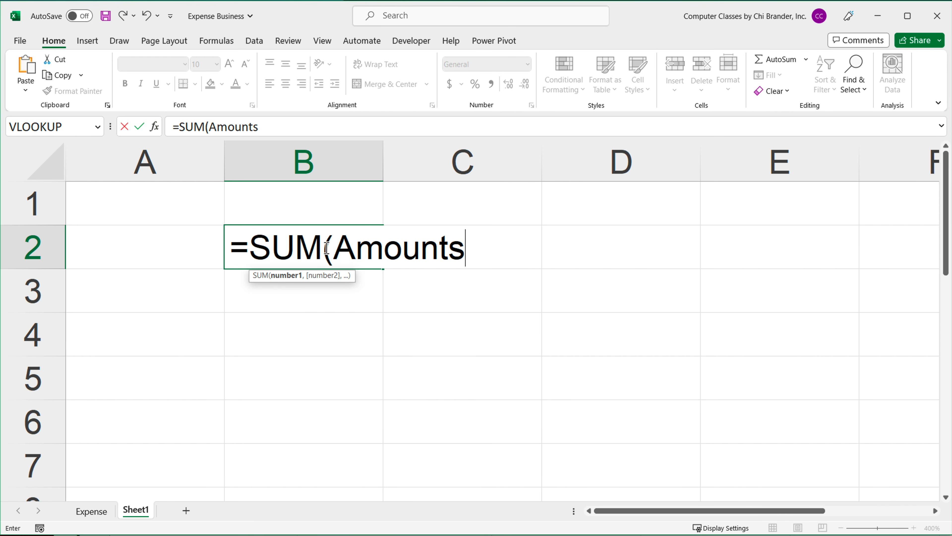
type(")")
key("Return")
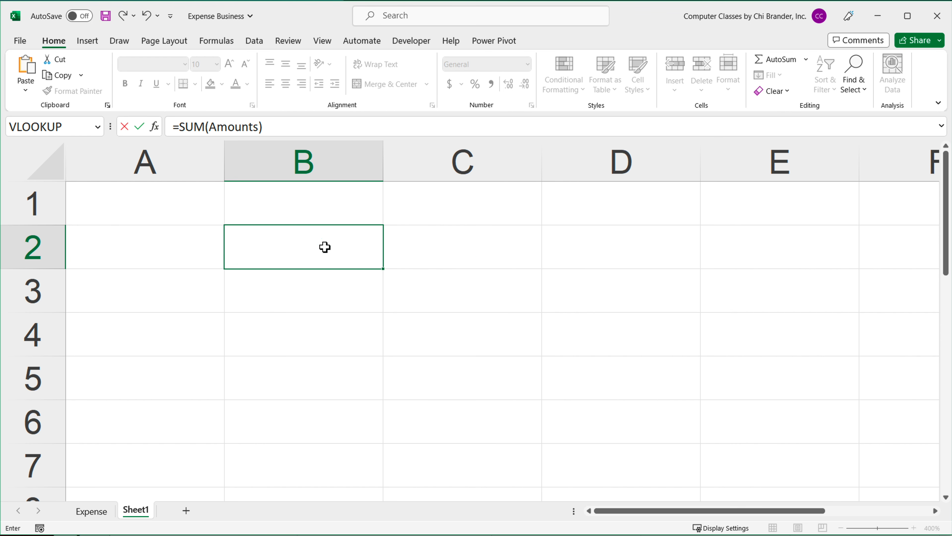
left_click(324, 247)
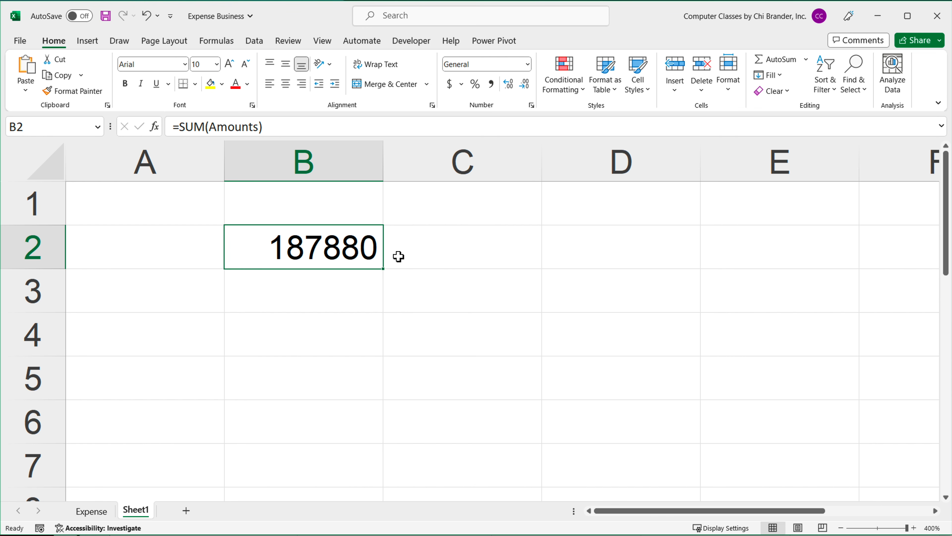
Step: Clear the total from B2 in the new worksheet and return to the Expense sheet
key("BackSpace")
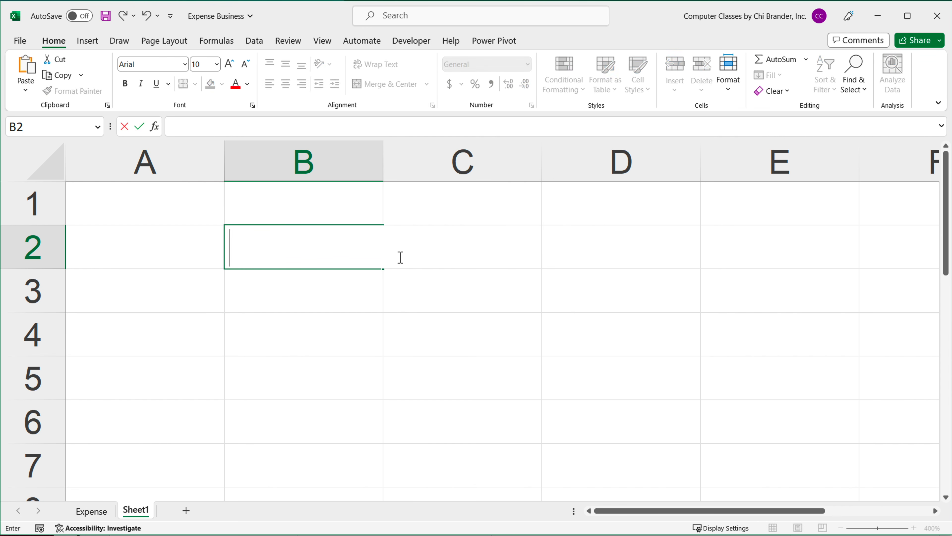
key("Return")
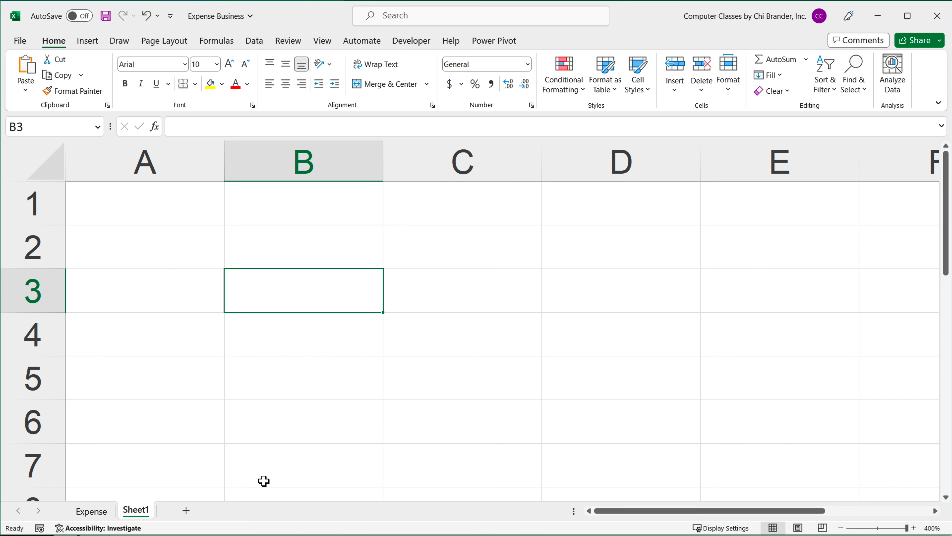
left_click(98, 517)
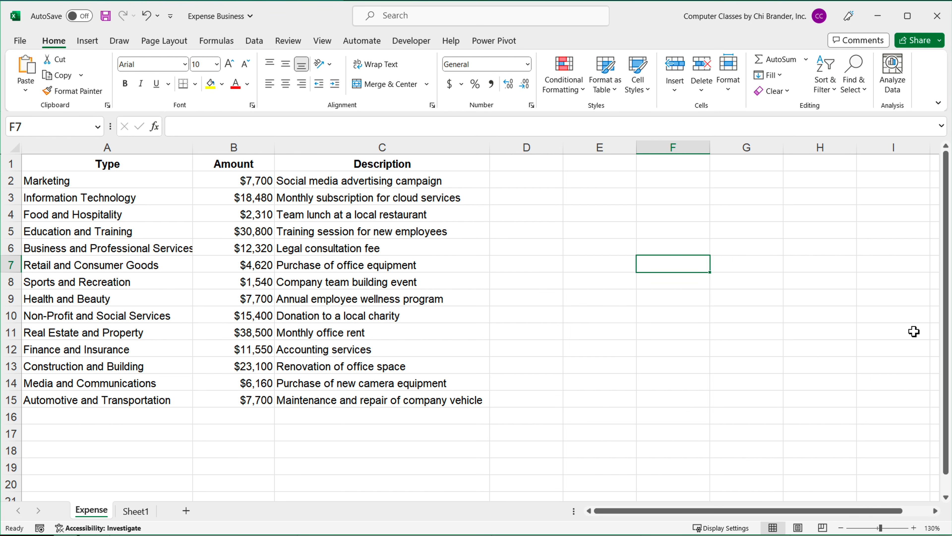
Step: Switch to the Total Expense workbook and enter in B1 a SUM formula referencing the Amounts range on Expense Business's Expense sheet
key("alt+Tab")
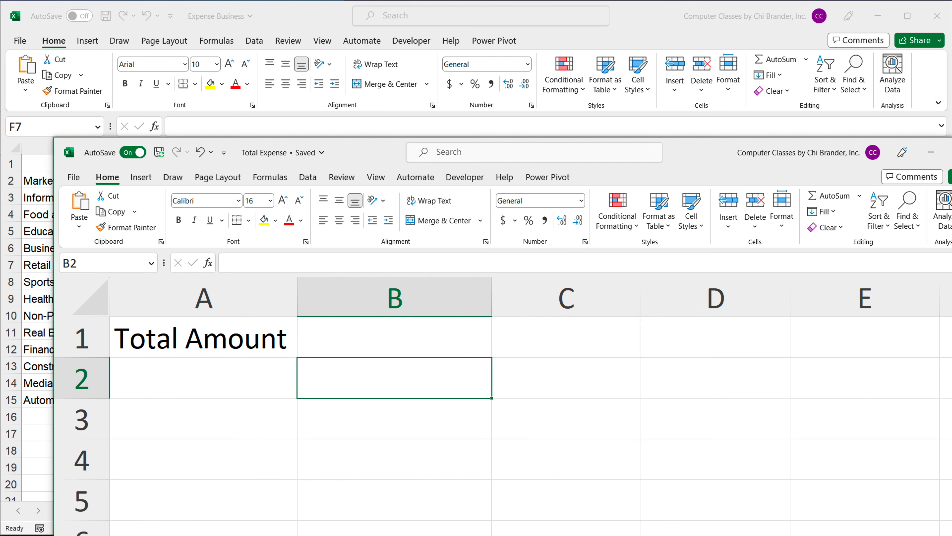
left_click(413, 331)
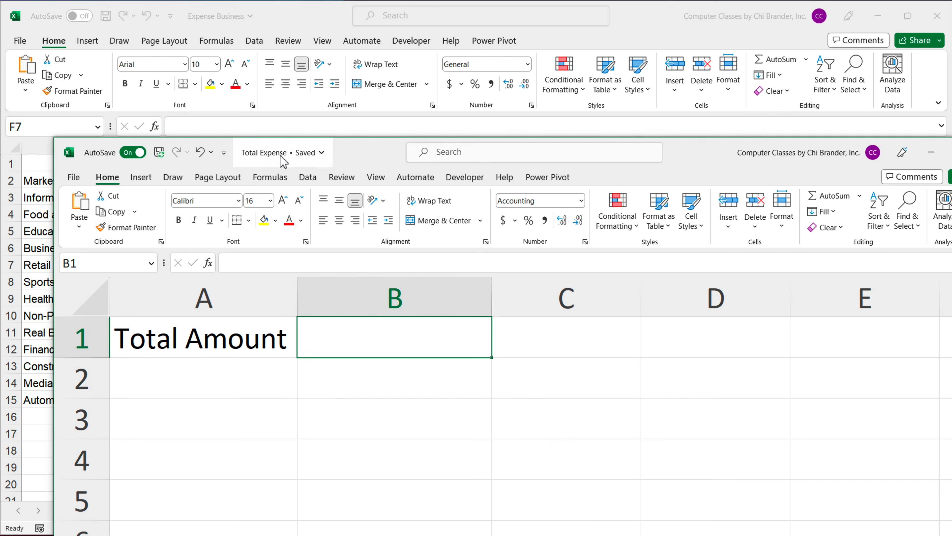
left_click_drag(358, 153, 582, 166)
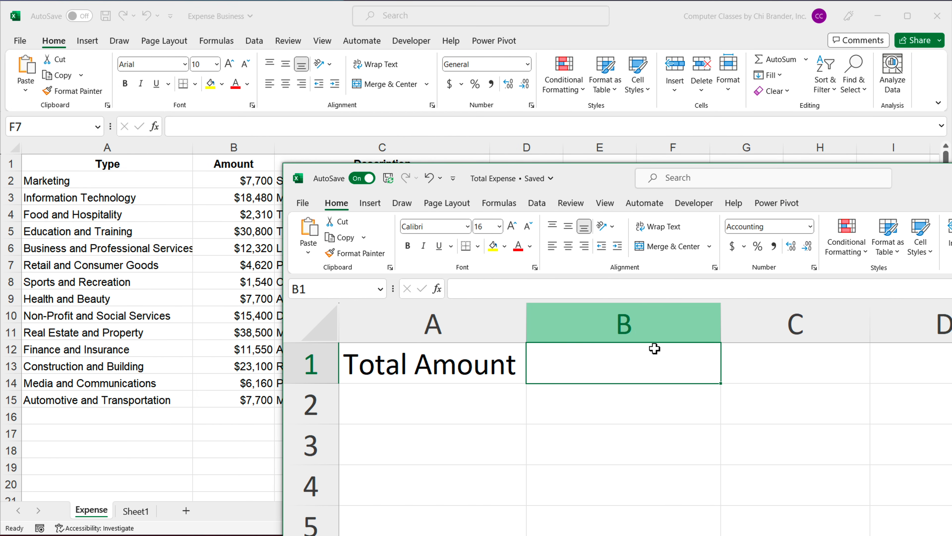
type("=SUM(")
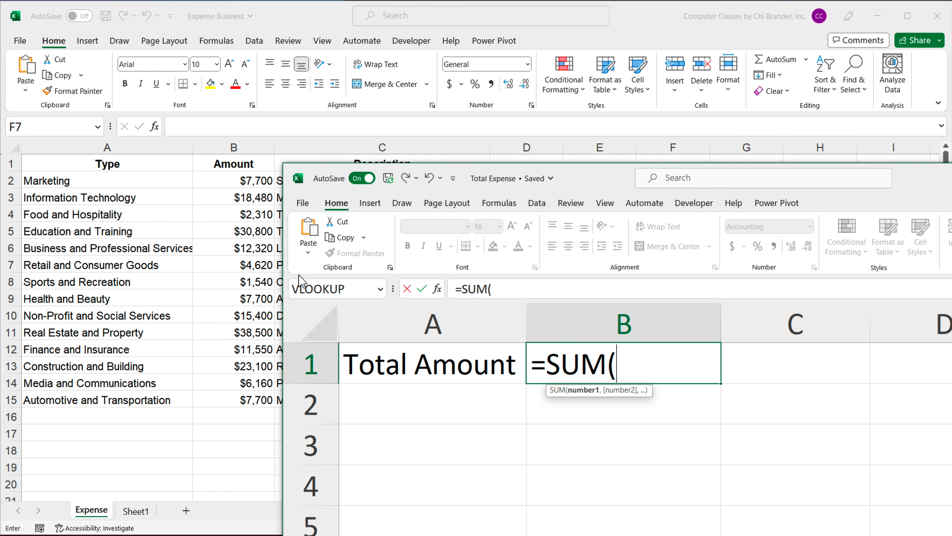
left_click(254, 269)
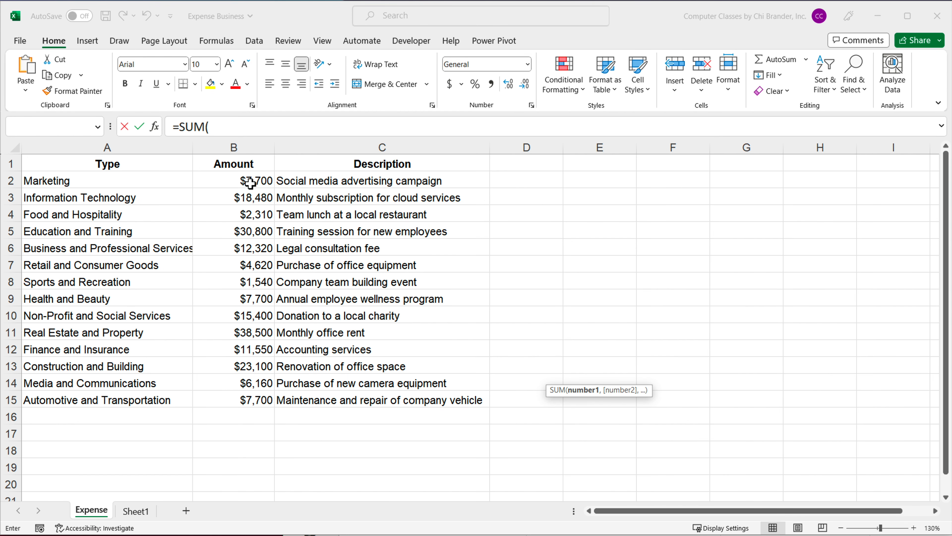
left_click_drag(250, 180, 251, 398)
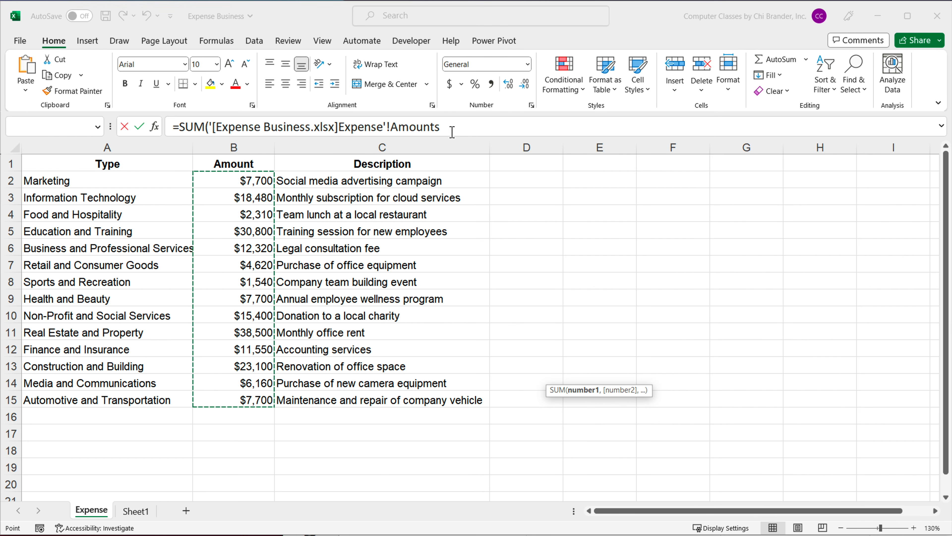
left_click(479, 130)
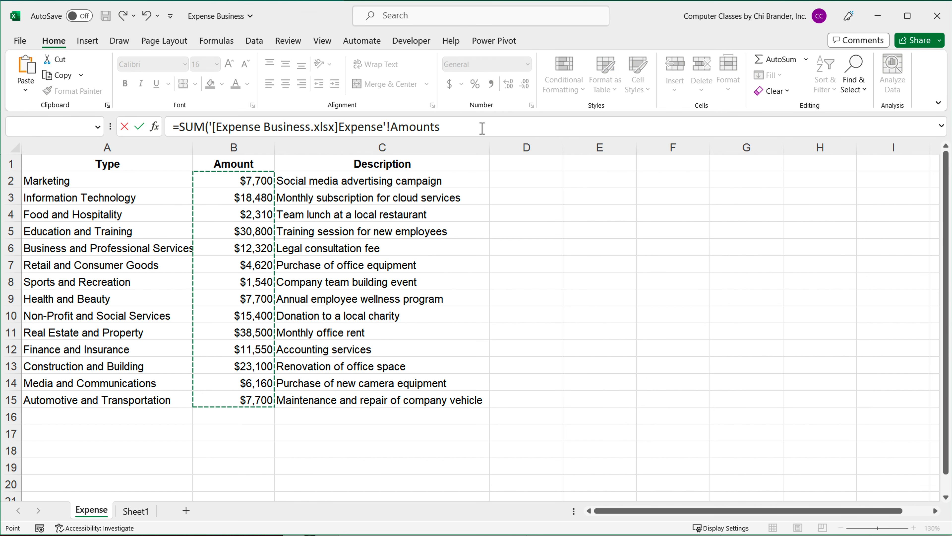
type(")")
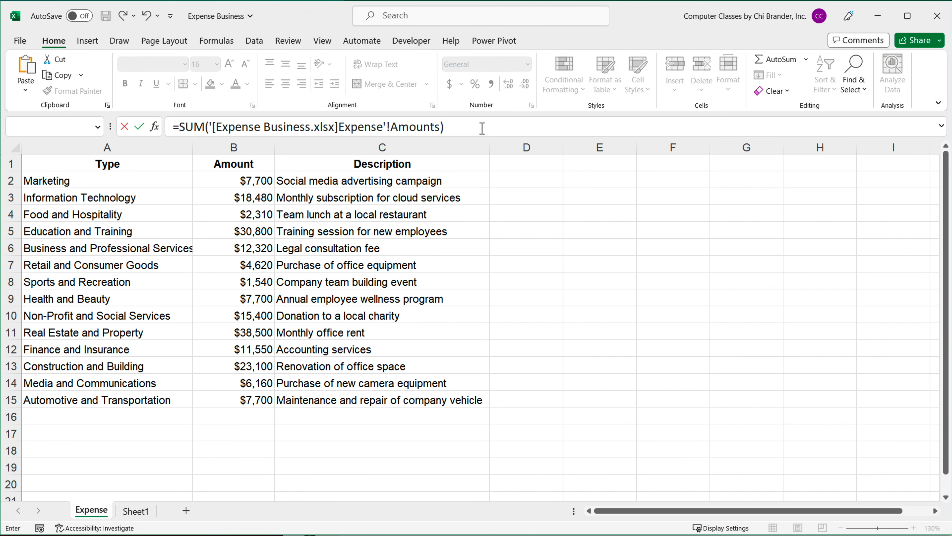
key("Return")
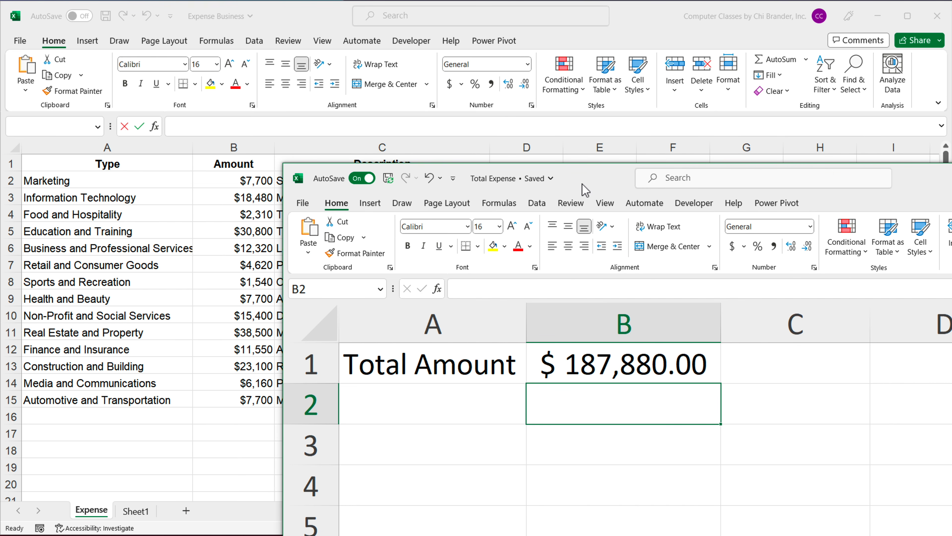
Step: Examine the workbook name and named range inside the B1 formula of Total Expense
left_click_drag(583, 186, 535, 133)
left_click(576, 318)
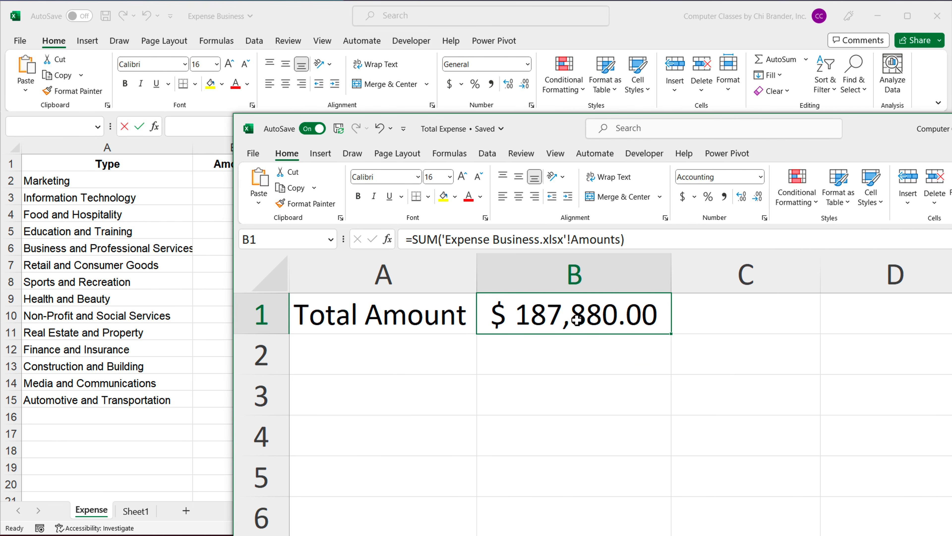
left_click(570, 240)
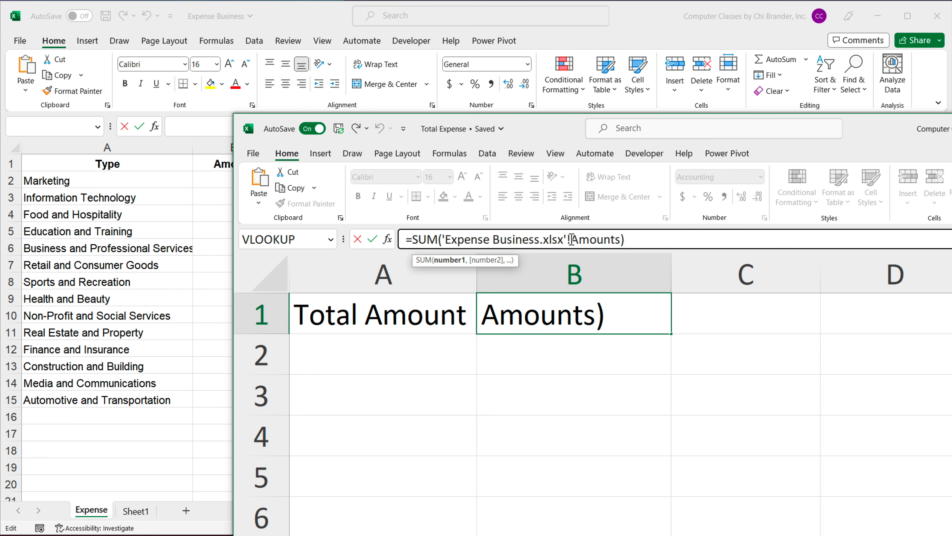
left_click_drag(569, 241, 447, 243)
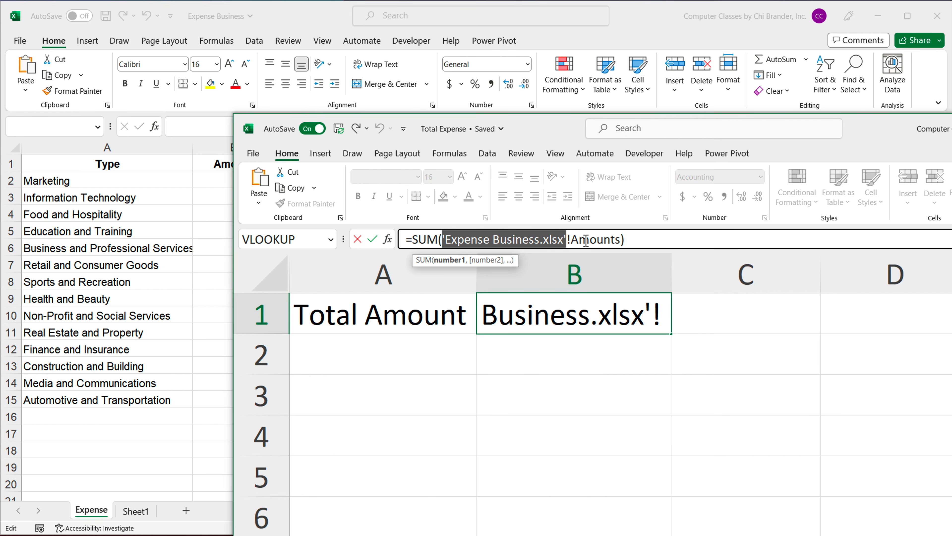
left_click_drag(568, 240, 621, 240)
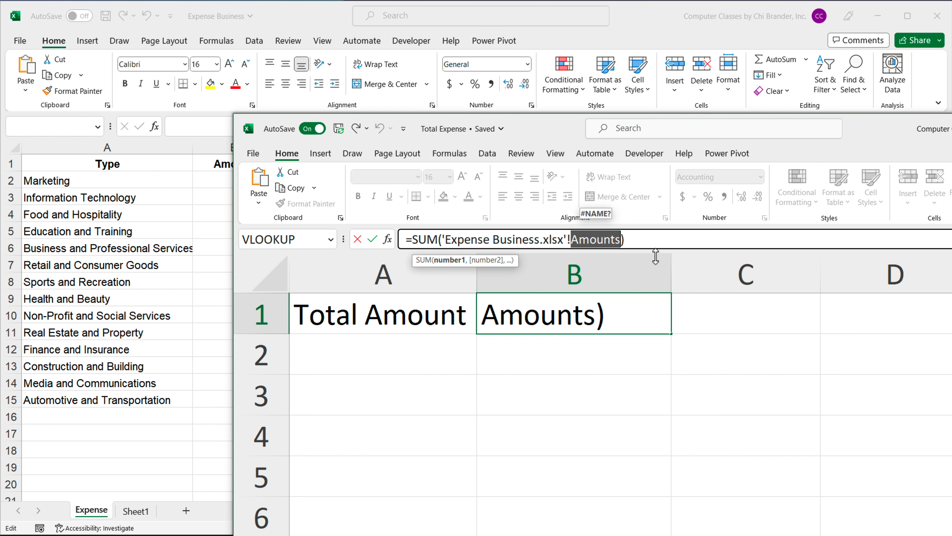
left_click(642, 299)
key("Return")
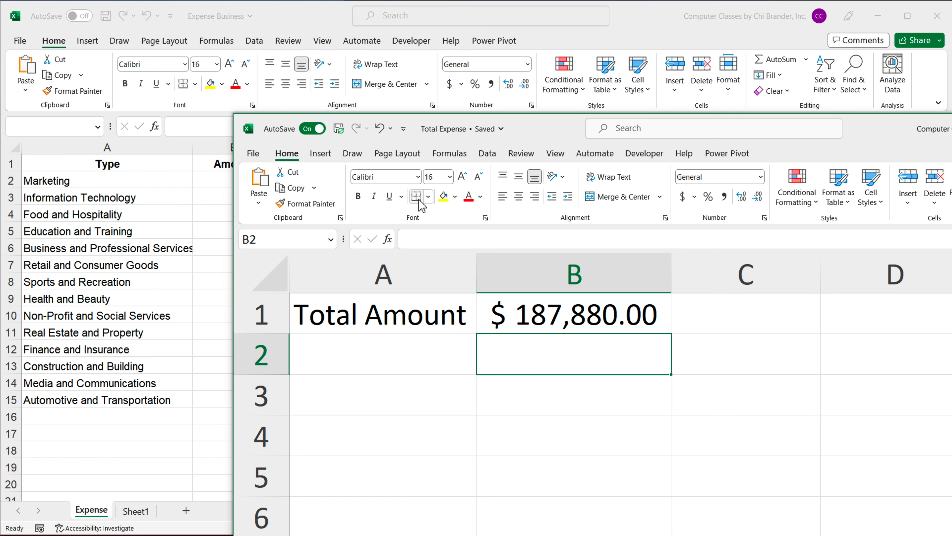
Step: Save and close the Total Expense workbook
left_click(342, 130)
key("alt+F4")
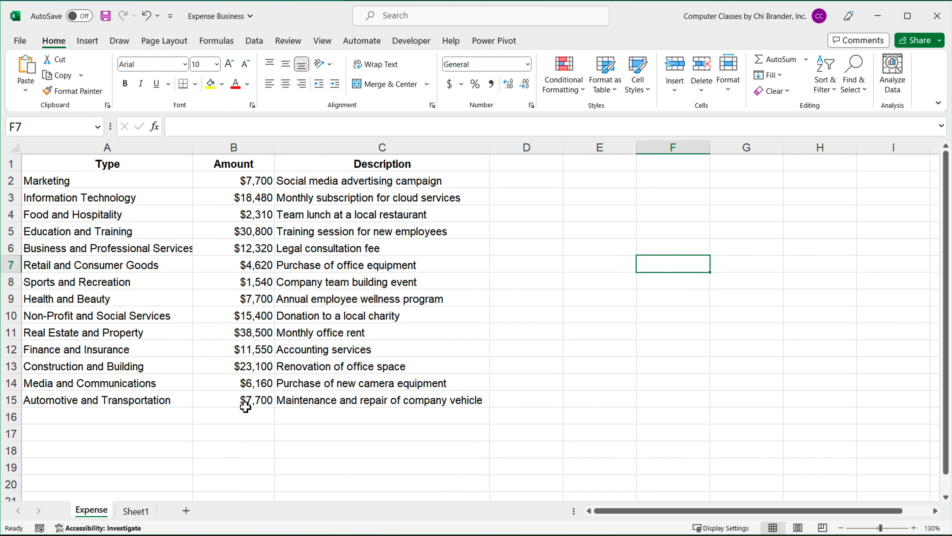
Step: Rename the Expense sheet in Expense Business to Expense Report
double_click(104, 512)
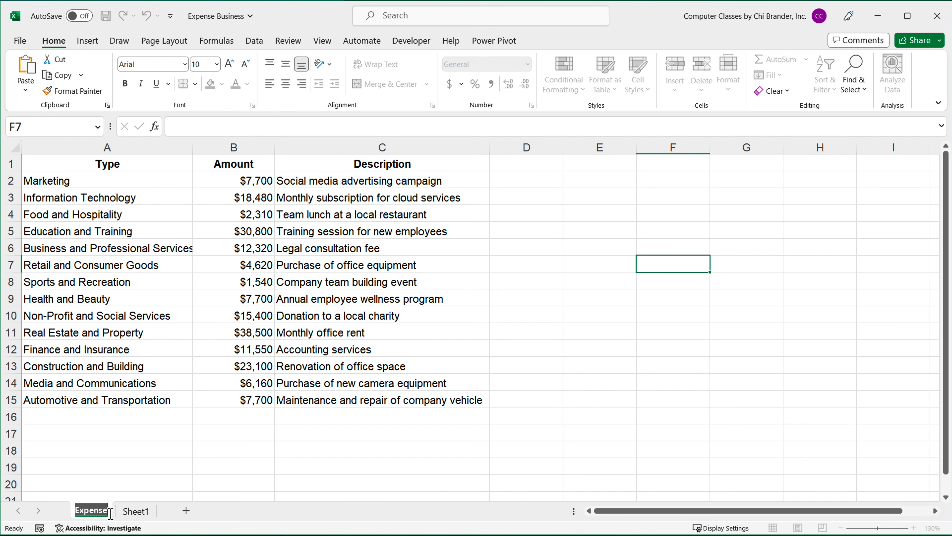
type("Report")
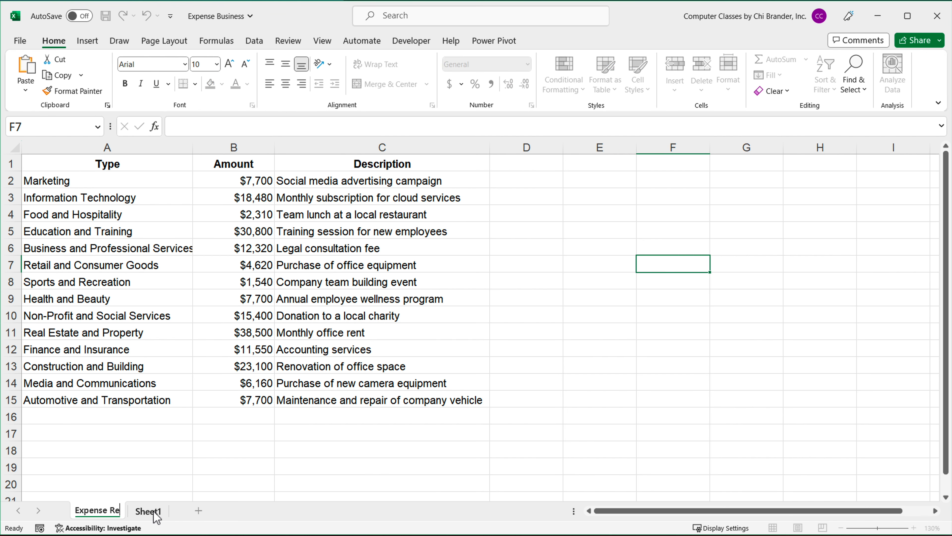
key("Return")
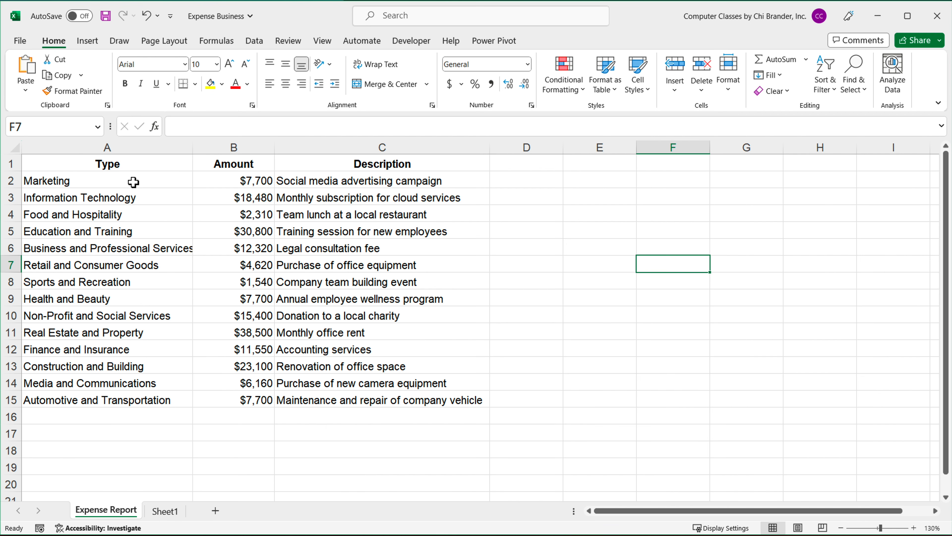
Step: Insert one column before column A and three rows above the table header in Expense Report
right_click(134, 147)
left_click(165, 271)
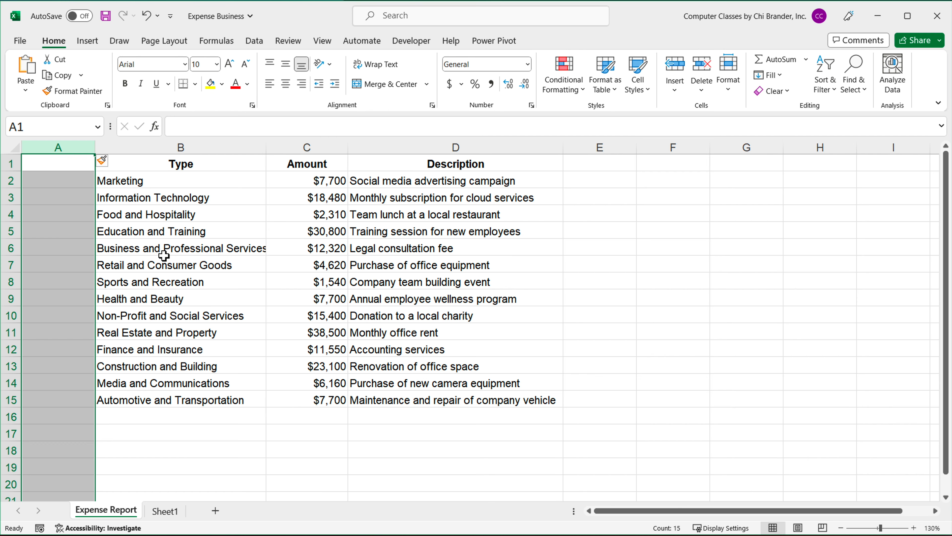
left_click_drag(13, 166, 11, 199)
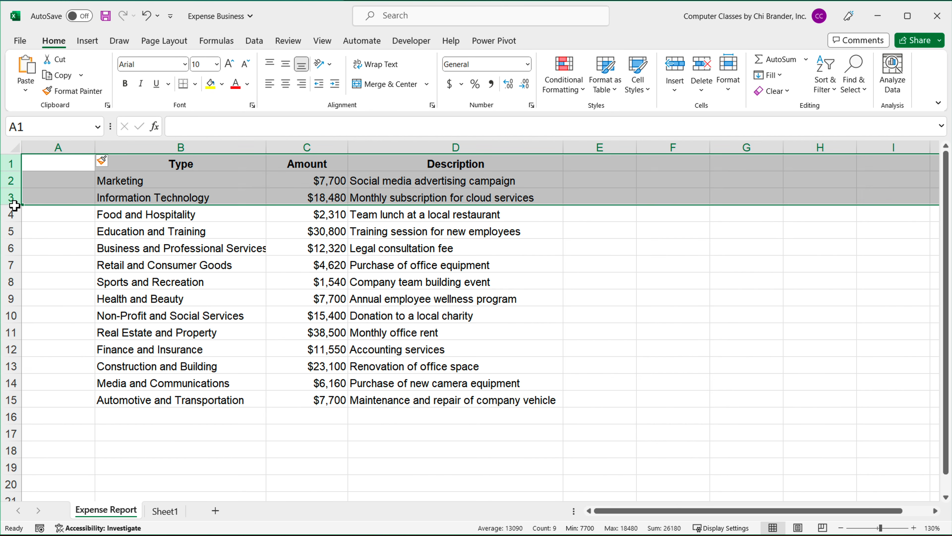
right_click(11, 184)
left_click(85, 309)
left_click(355, 312)
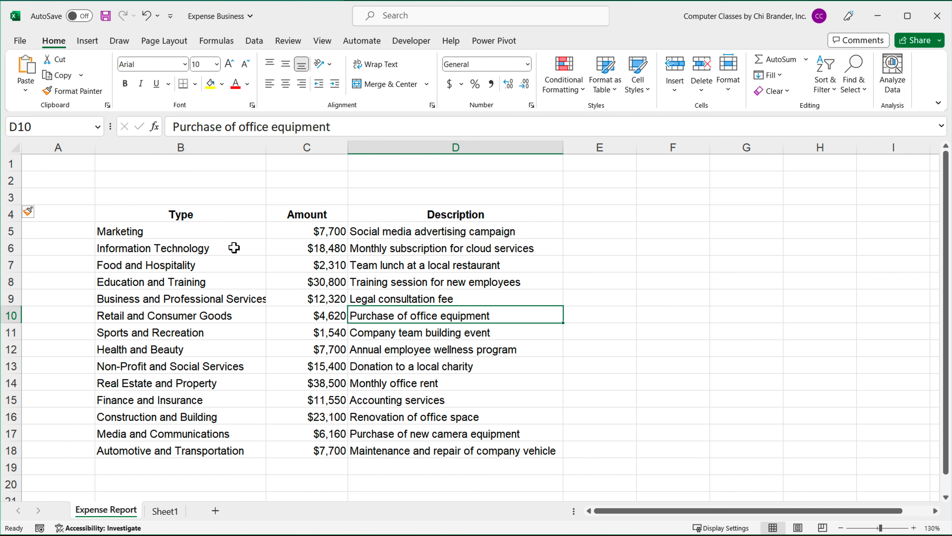
Step: Bring up the Total Expense workbook beside Expense Business and check the total in B1
key("alt+Tab")
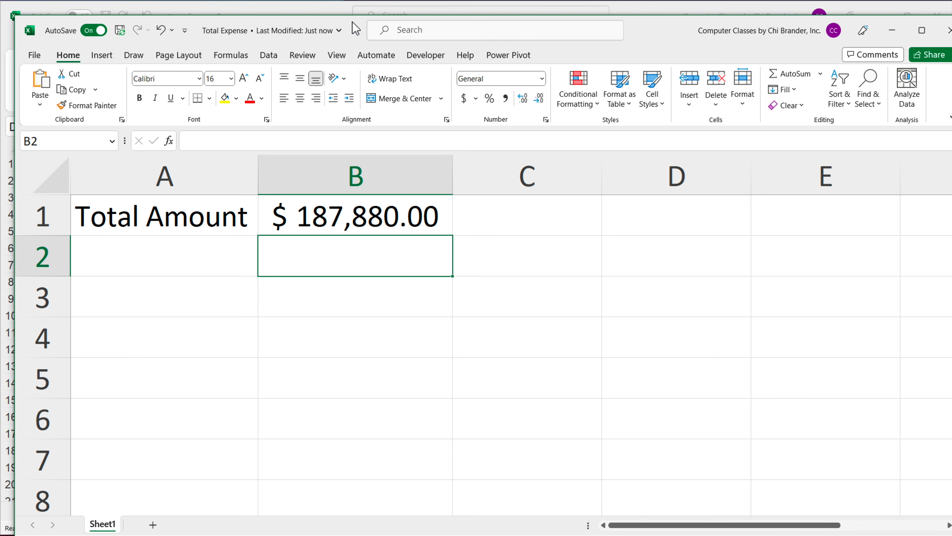
key("ctrl")
left_click_drag(358, 30, 608, 174)
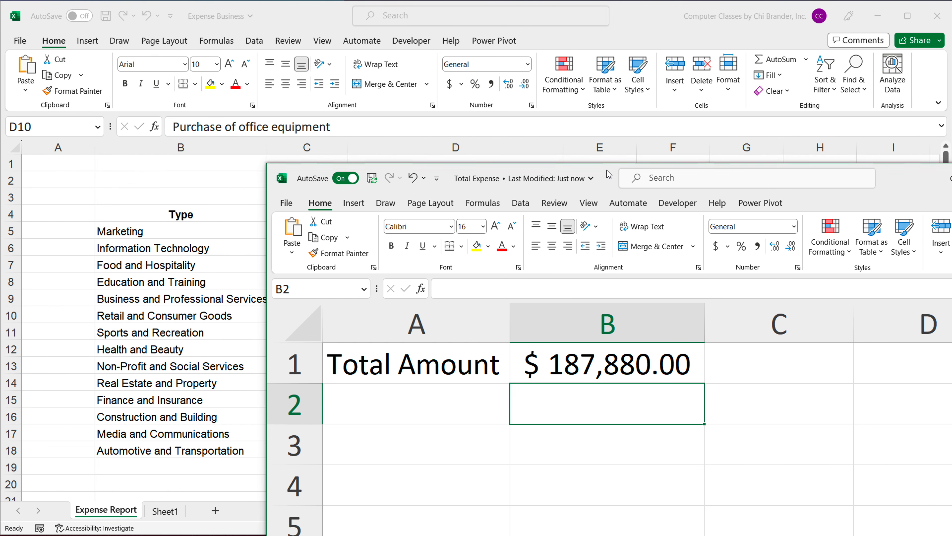
left_click(556, 371)
key("Return")
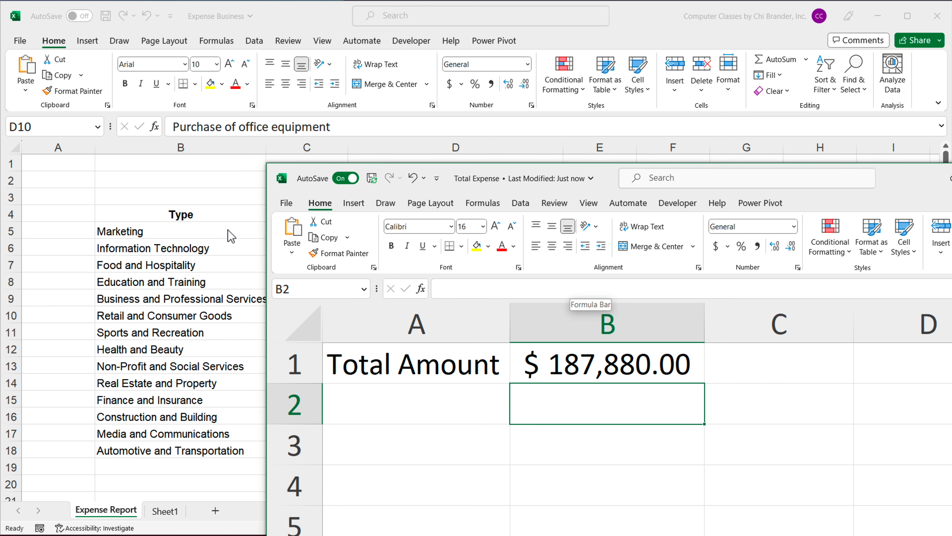
Step: Return to Expense Business, select the shifted amounts in C5:C18 to check their range name, and view the list of defined names
key("alt+Tab")
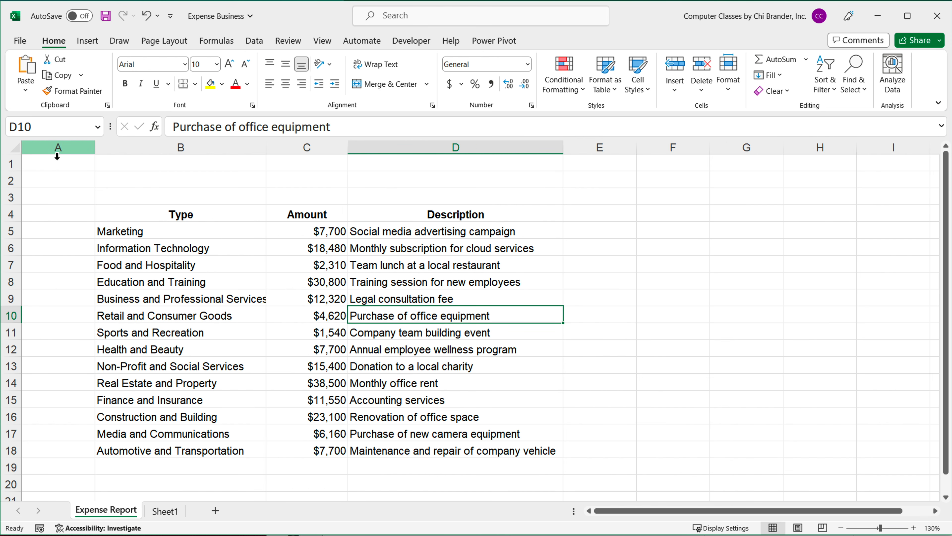
left_click_drag(130, 166, 609, 217)
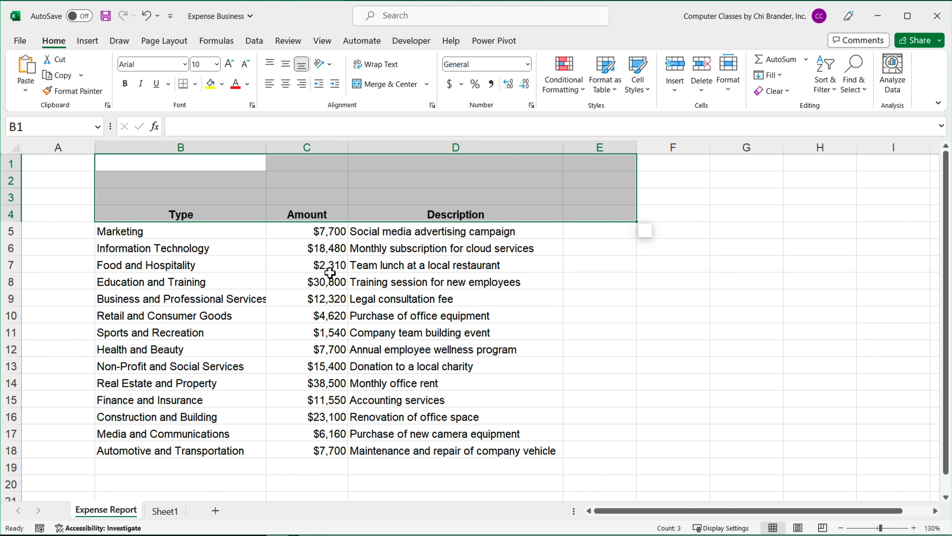
left_click_drag(326, 232, 343, 451)
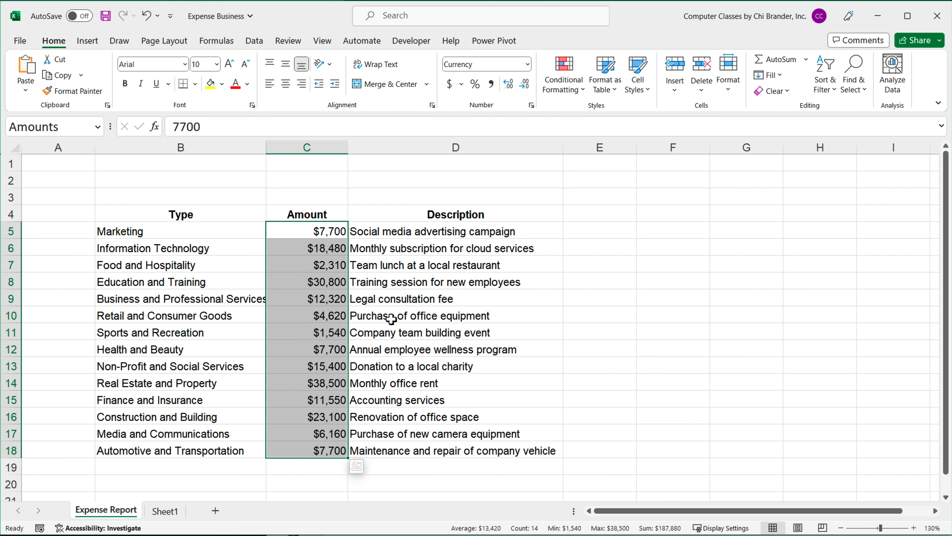
left_click(404, 299)
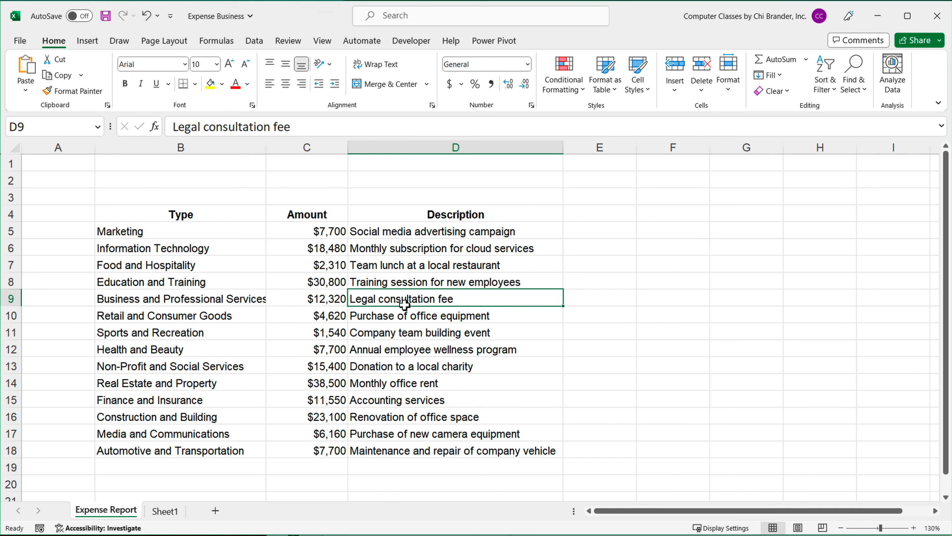
left_click(98, 128)
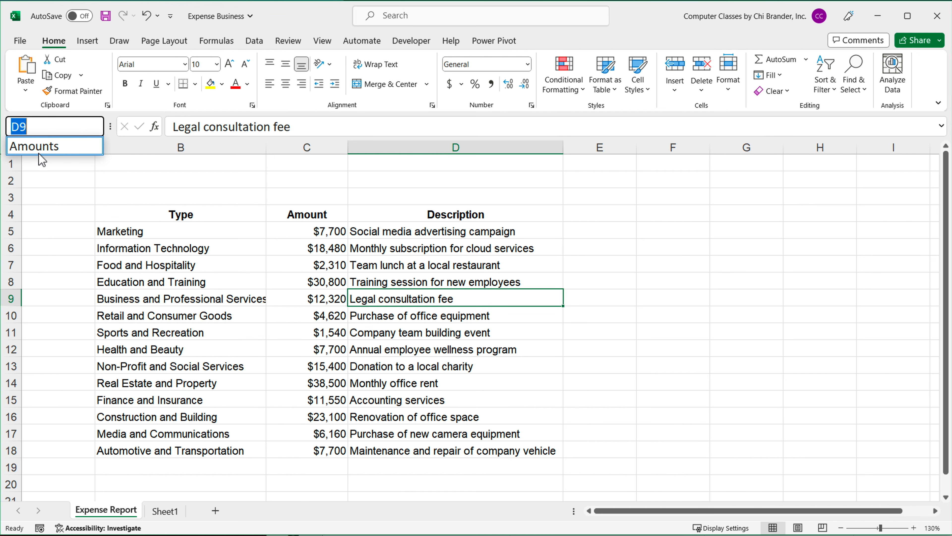
key("Escape")
left_click(170, 282)
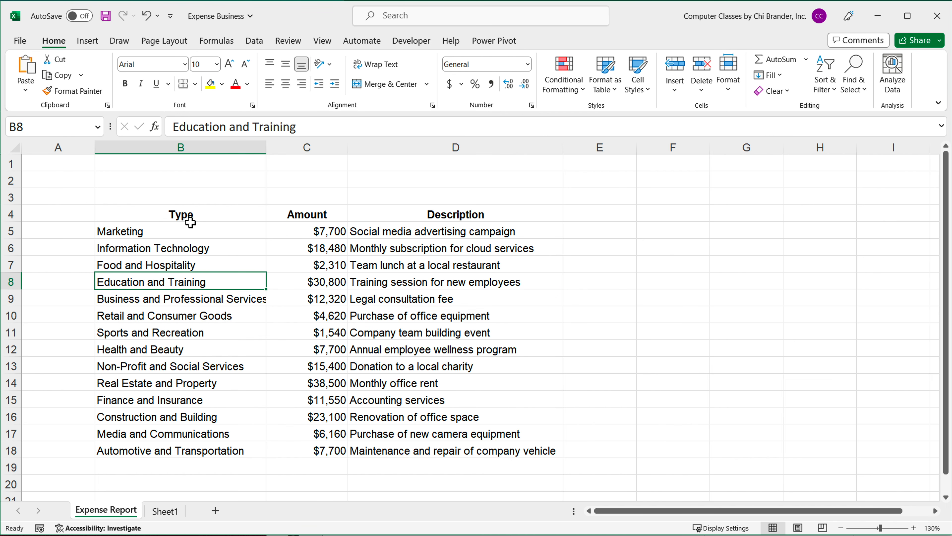
Step: Name the range B5:B18 in Expense Report Types and view the list of defined names
left_click_drag(196, 229, 212, 452)
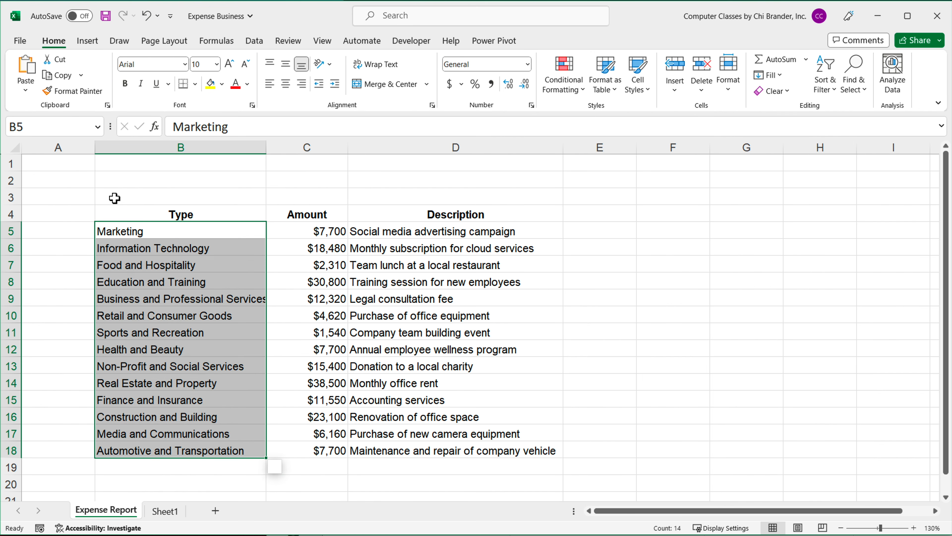
left_click(52, 131)
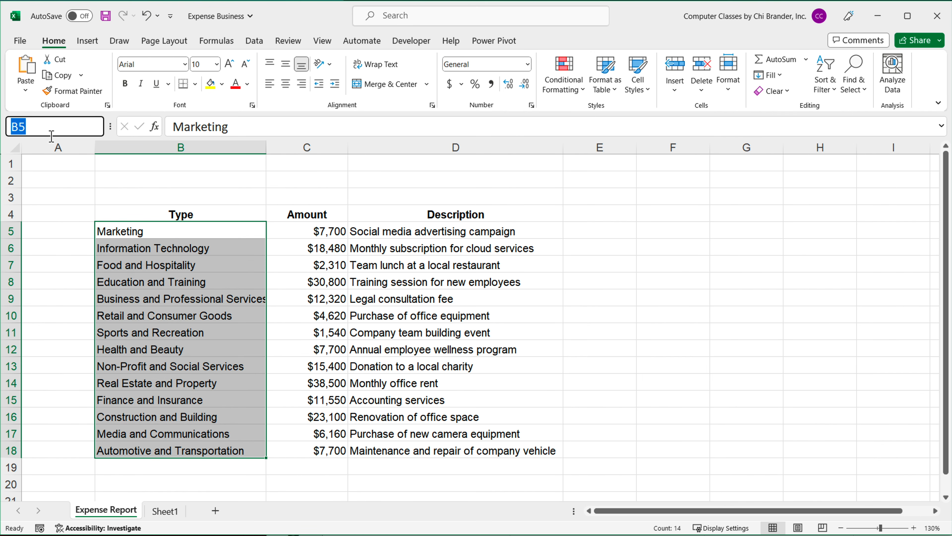
type("Types")
key("Return")
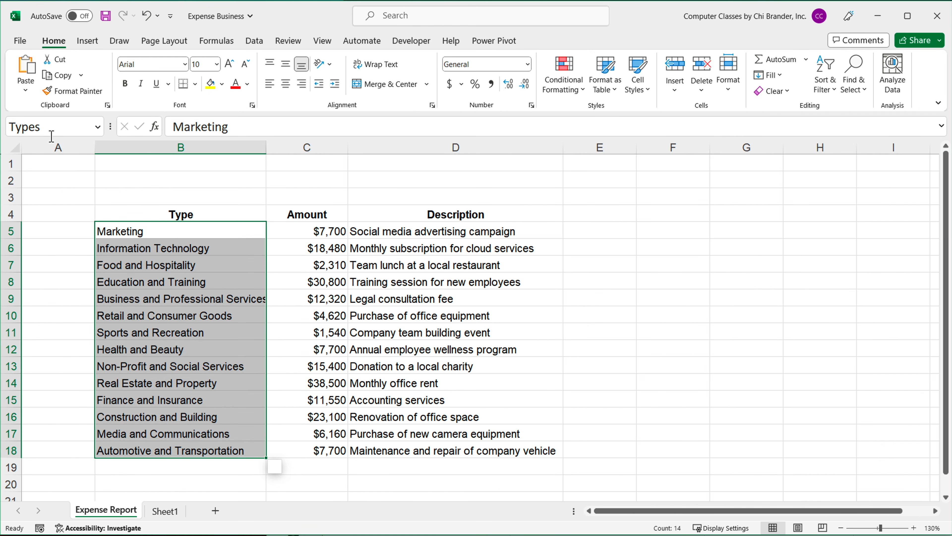
left_click(310, 264)
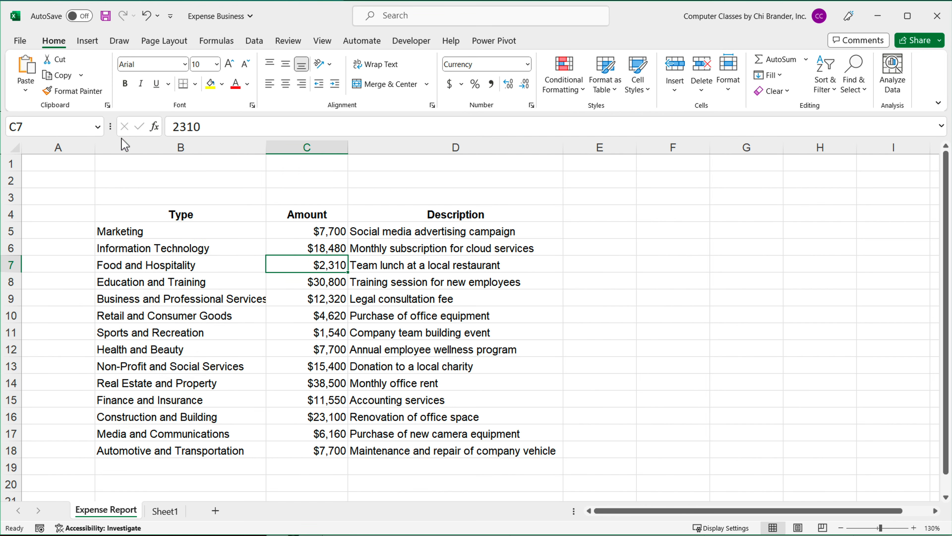
left_click(96, 127)
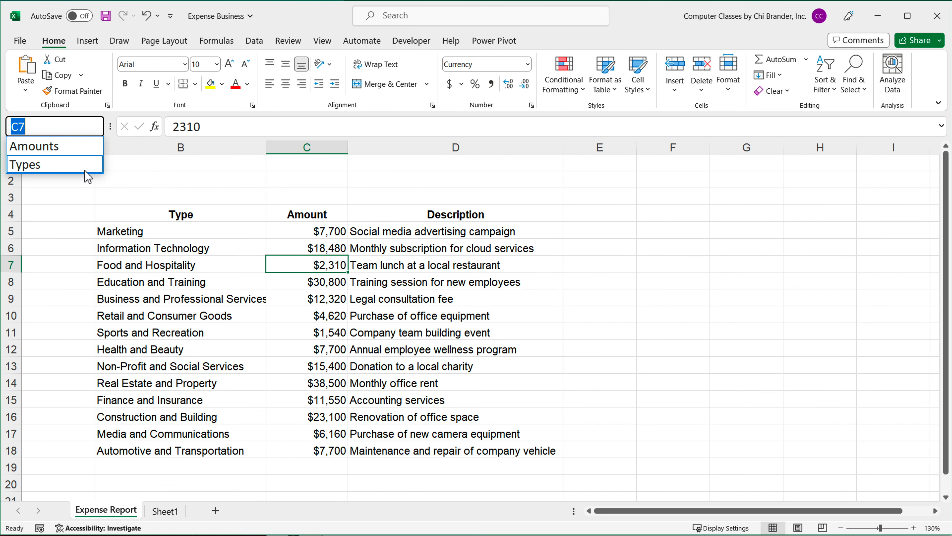
Step: Review the definitions of the named ranges Amounts and Types in the Name Manager, including the edit settings of Types
key("Escape")
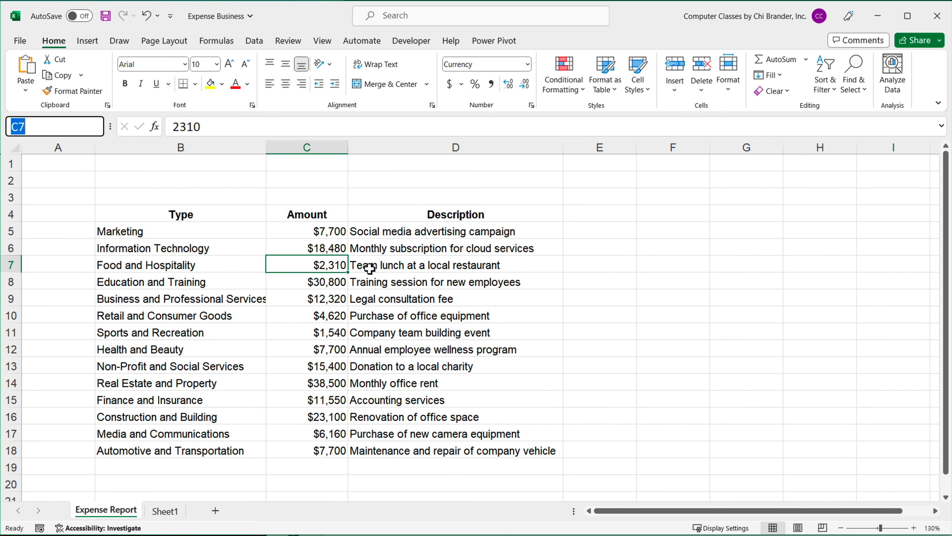
key("Escape")
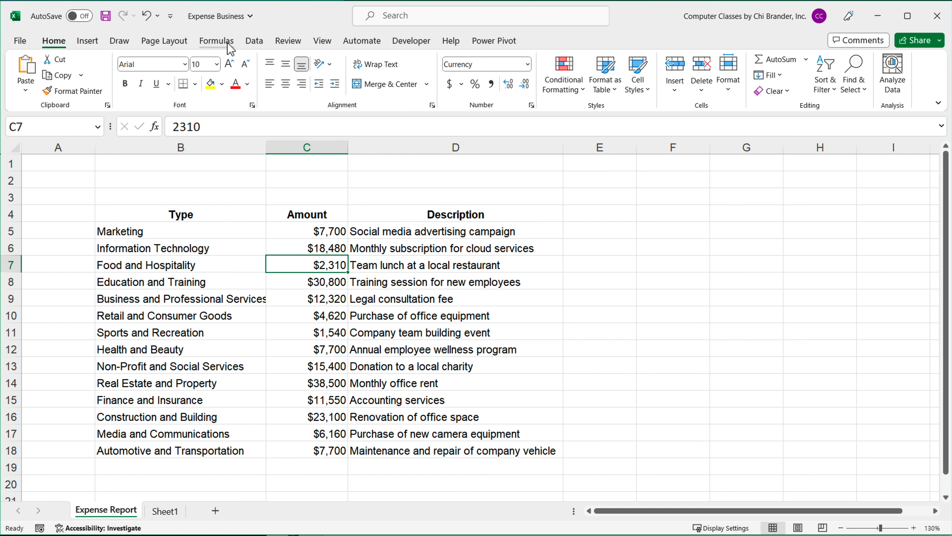
left_click(217, 41)
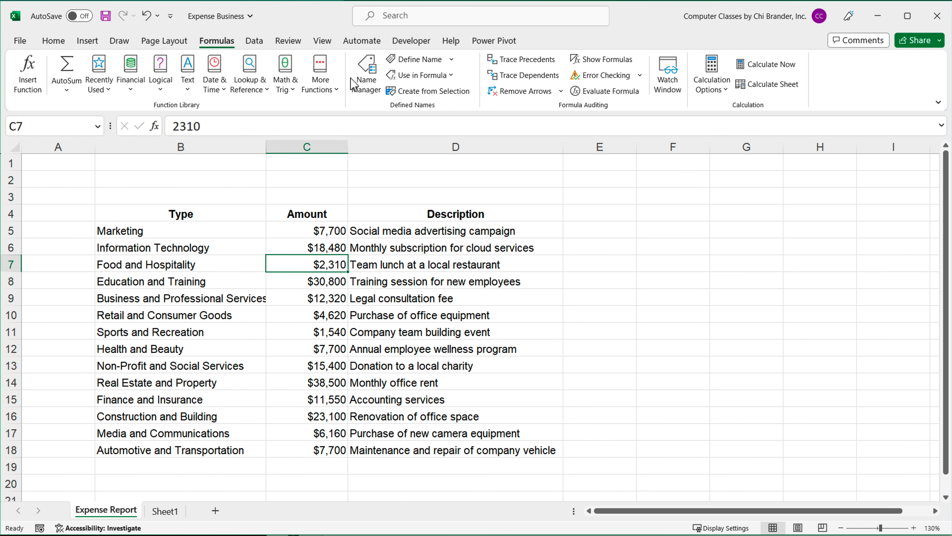
left_click(366, 90)
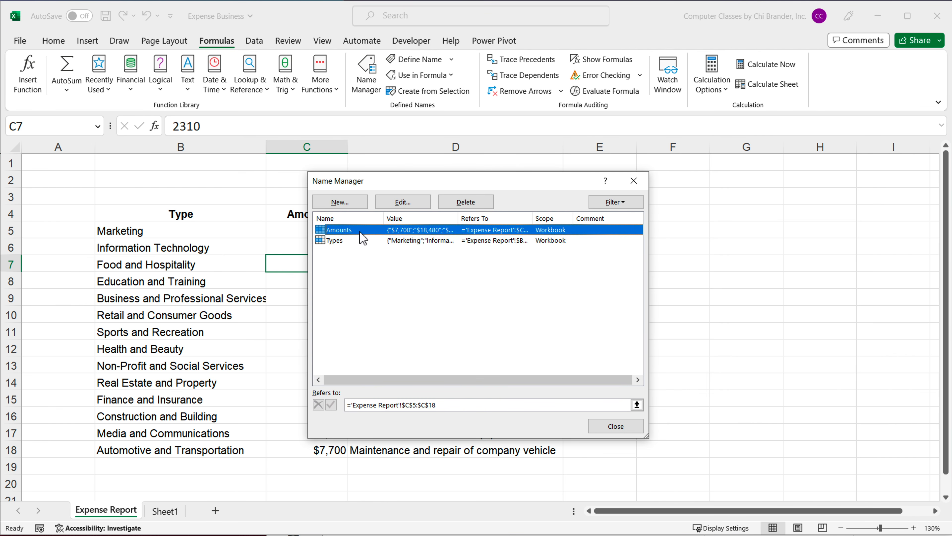
left_click(339, 240)
left_click(346, 230)
left_click(349, 242)
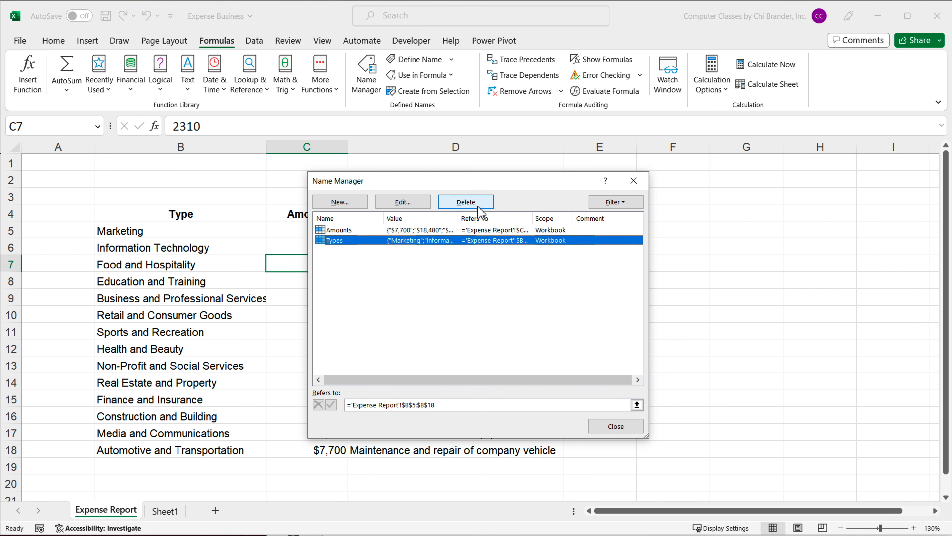
left_click(410, 206)
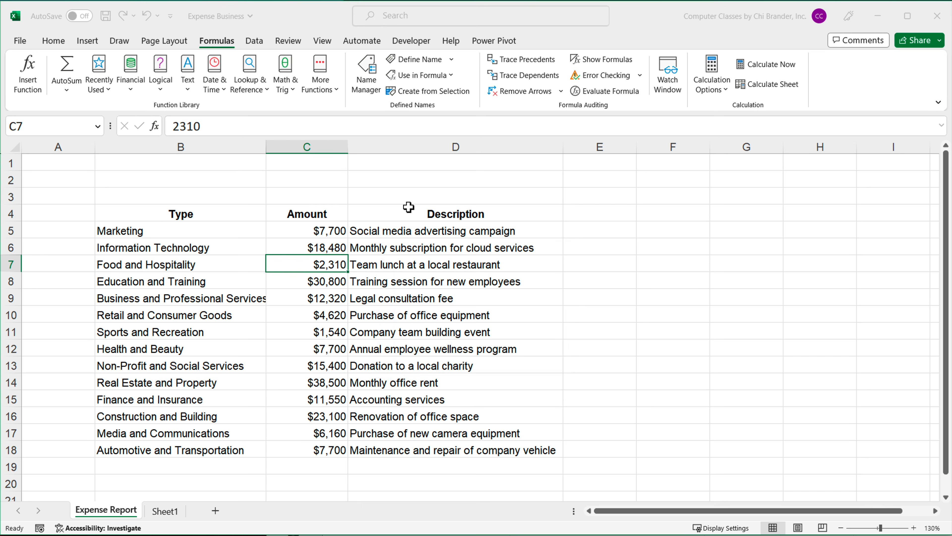
left_click(539, 364)
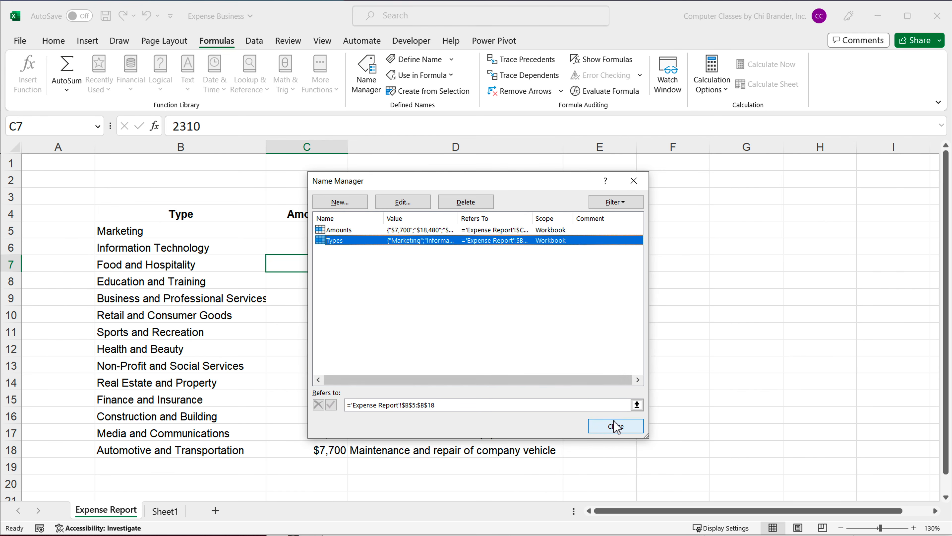
left_click(615, 426)
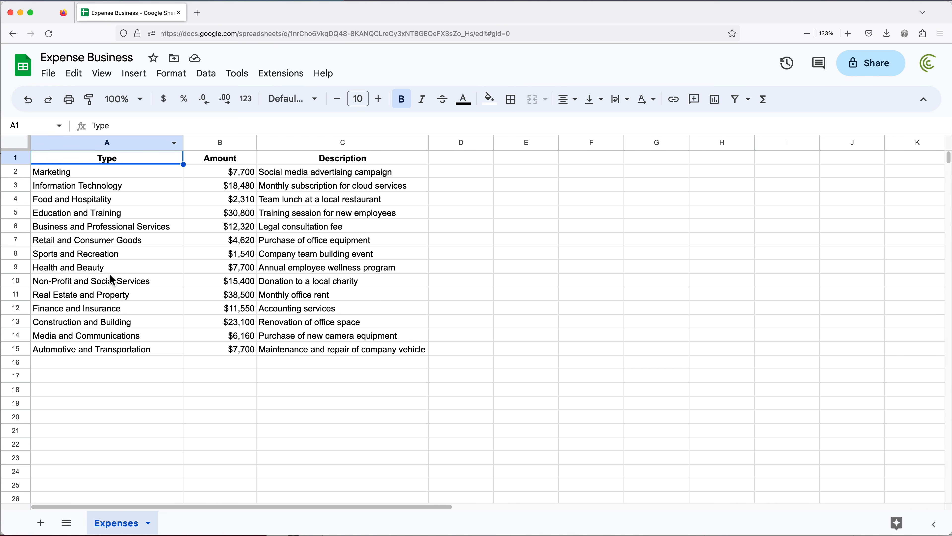
Step: Switch to Google Sheets, create a new blank spreadsheet from Expense Business, and name it Total Expense
left_click(58, 81)
mouse_move(202, 101)
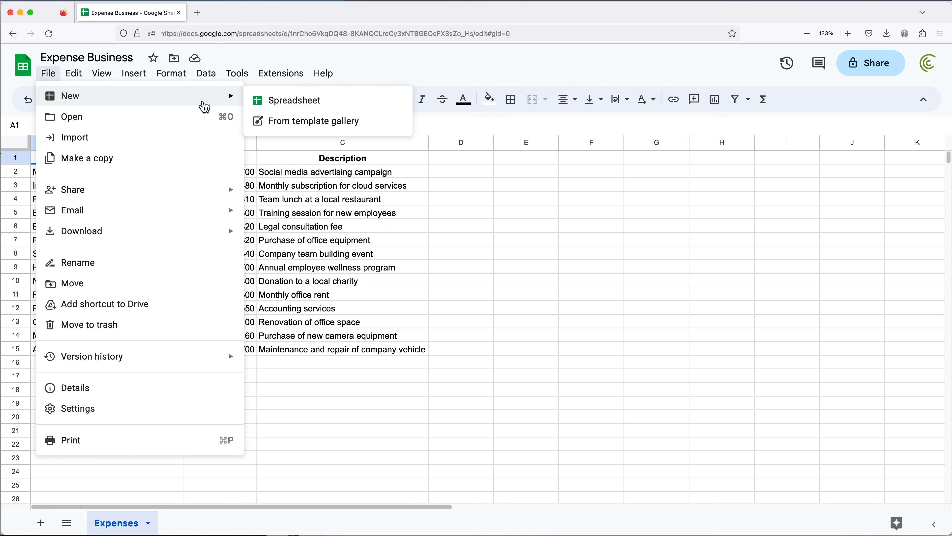
left_click(311, 107)
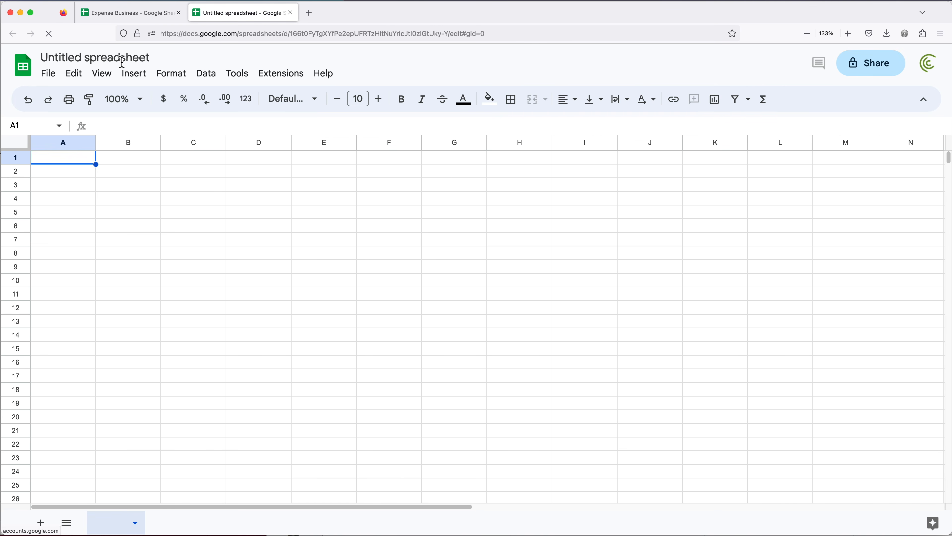
left_click(99, 57)
type("Total Expense")
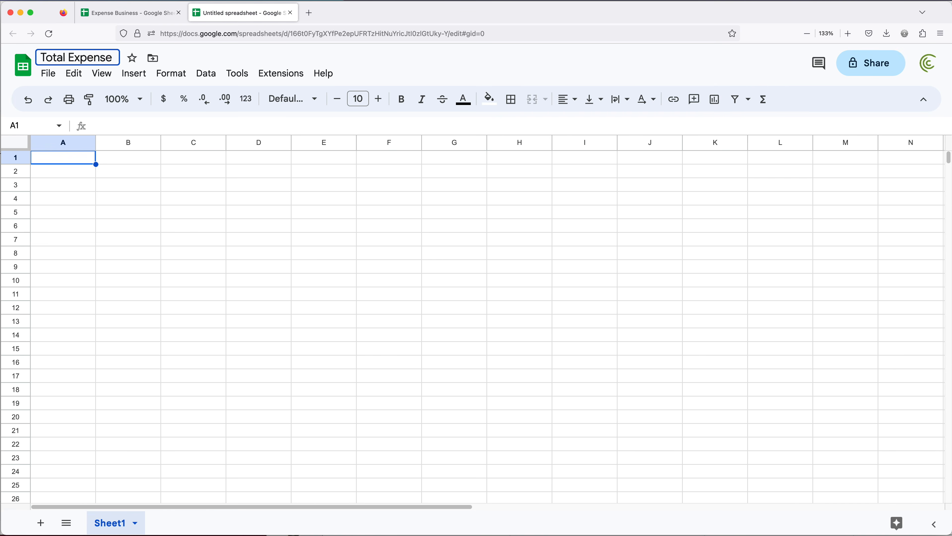
key("Return")
Step: Enter the label Total Amount in A1 and widen column A with some room beyond the text
type("Total Amount")
key("Return")
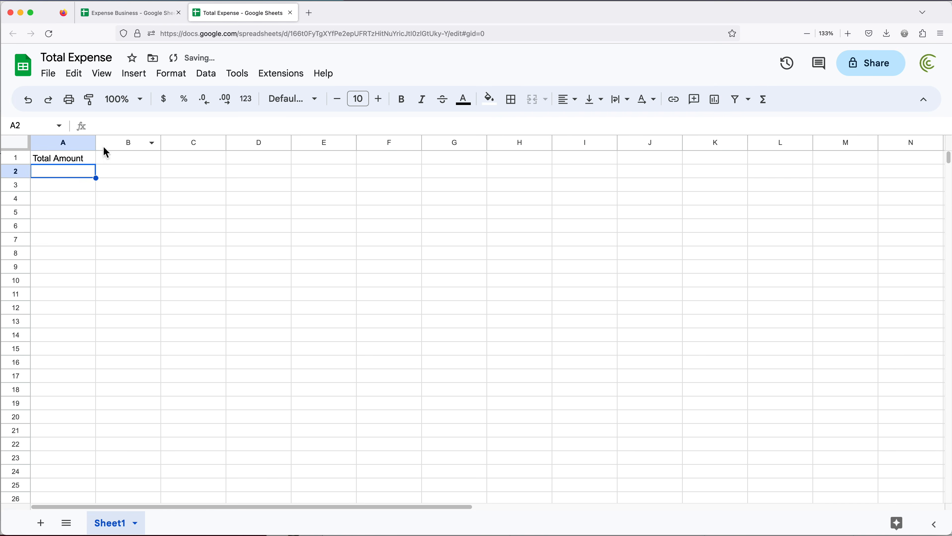
left_click_drag(96, 142, 122, 142)
left_click(82, 155)
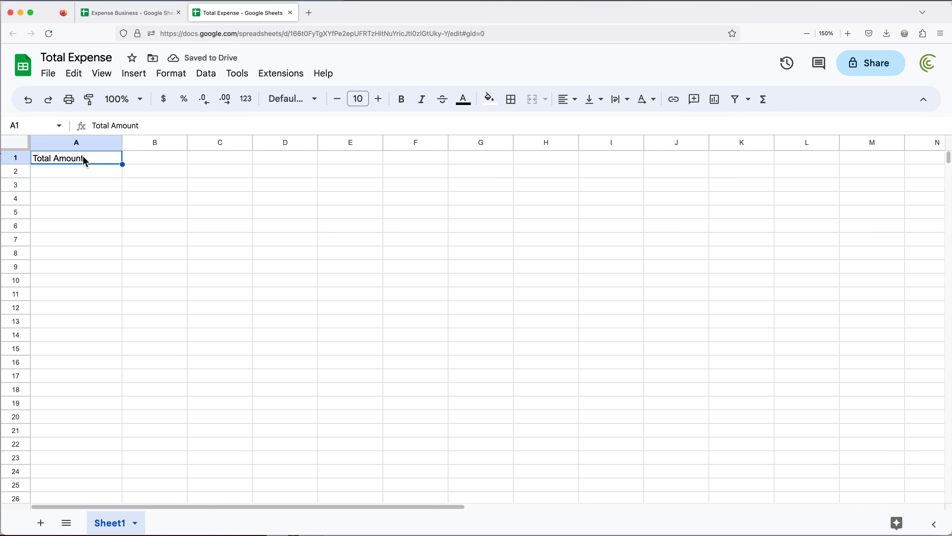
key("super+equal")
key("super+equal")
key("super+equal")
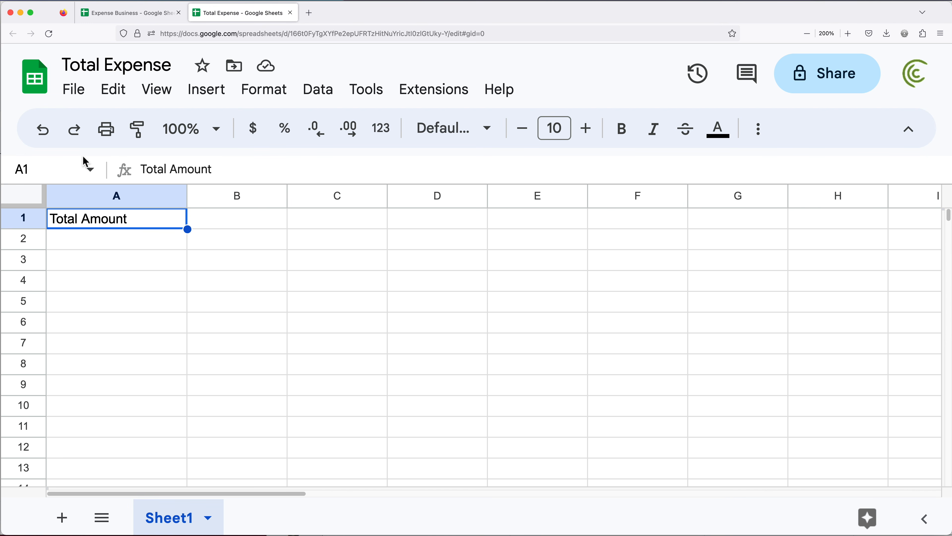
Step: Start an IMPORTRANGE formula in B1 with the Expense Business spreadsheet's copied URL in quotes as the first argument
left_click(235, 228)
type("=")
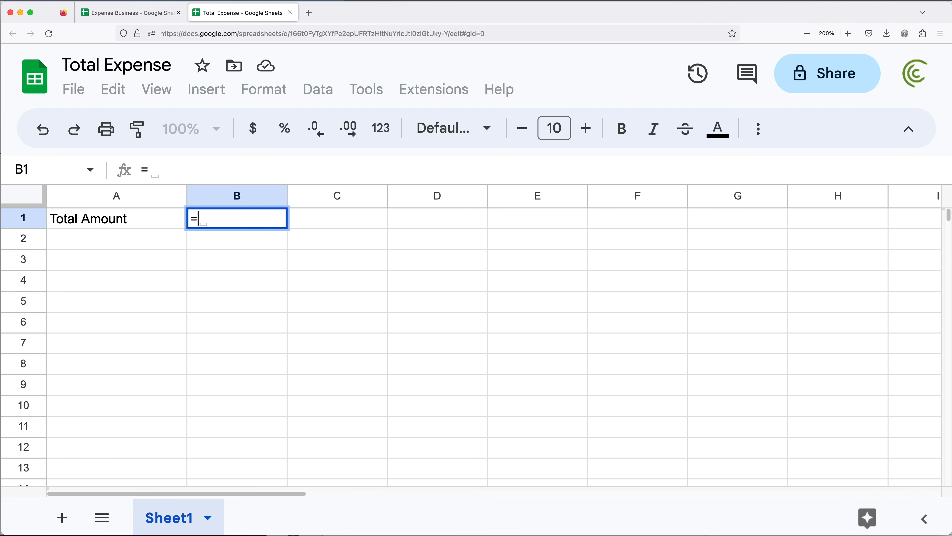
type("IMPORTRANGE(")
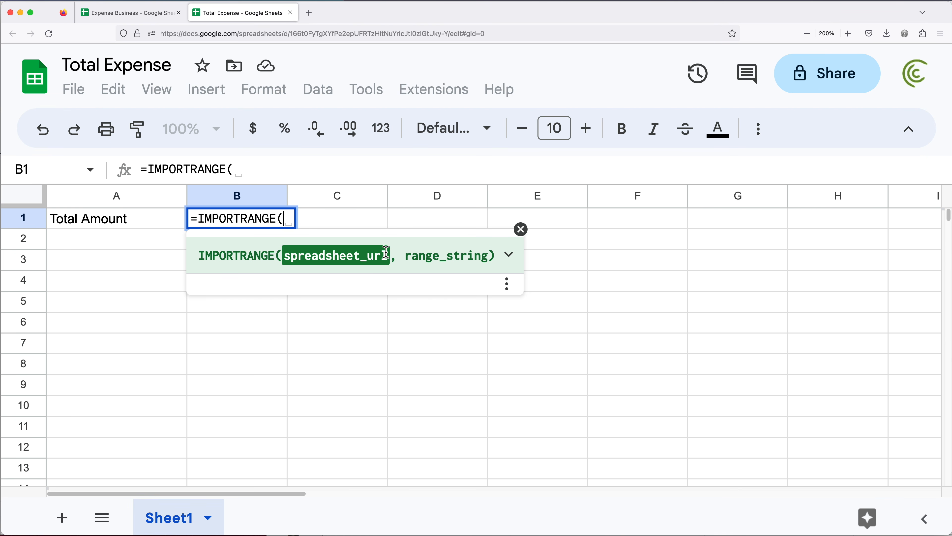
type("\"\"")
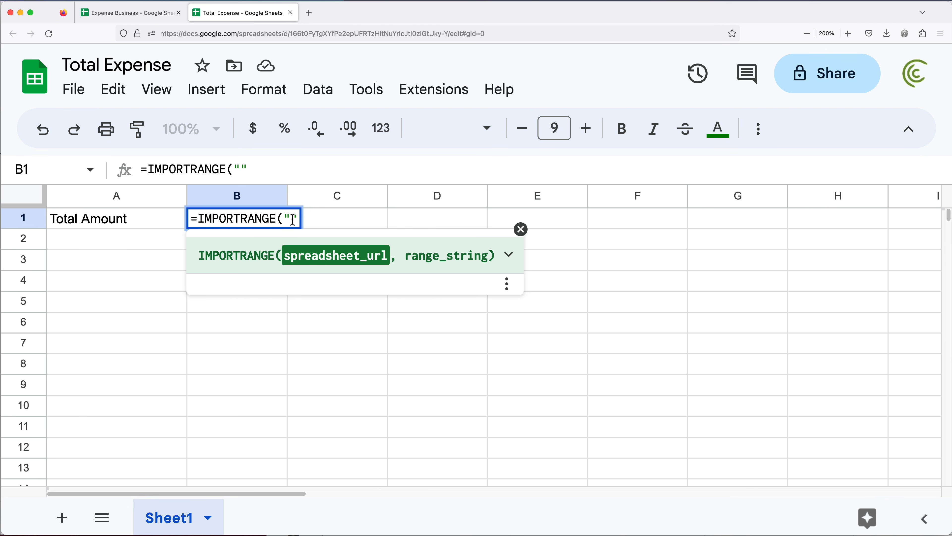
left_click(129, 15)
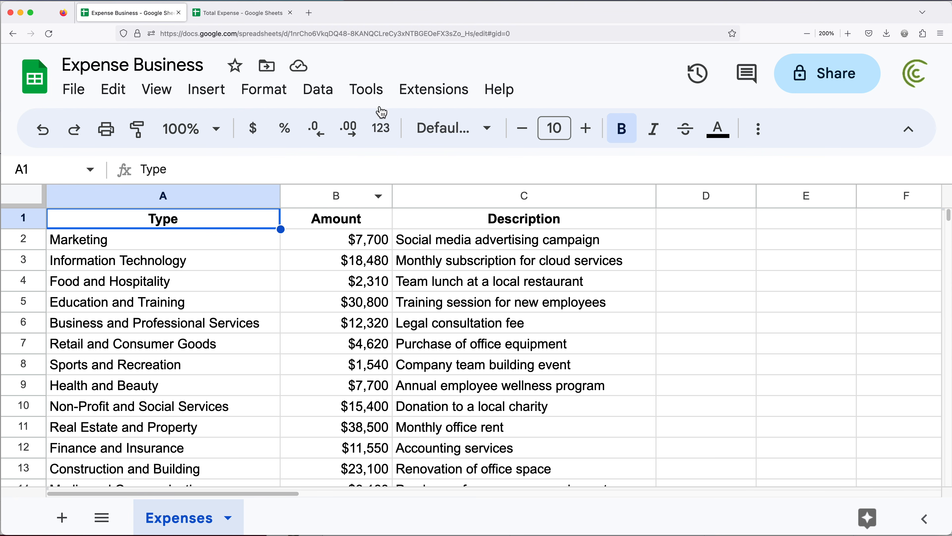
right_click(361, 35)
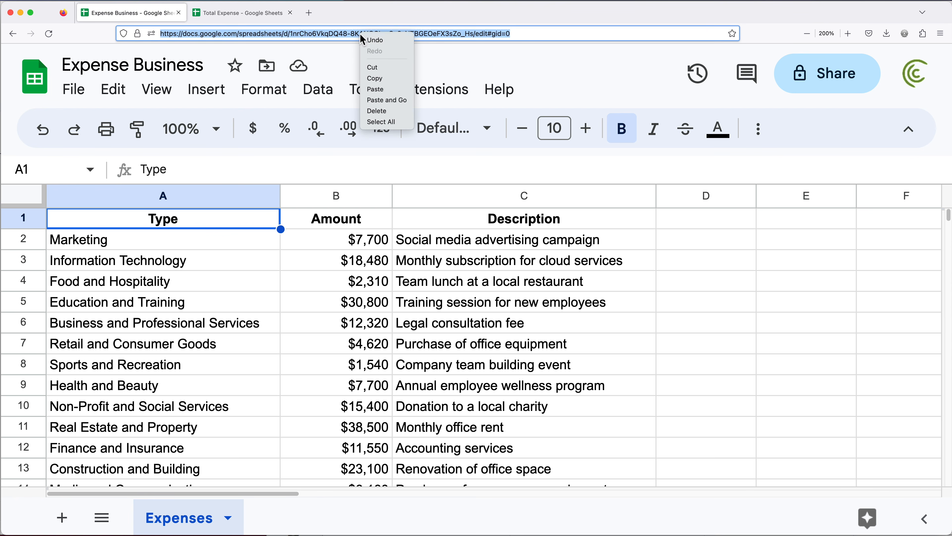
left_click(389, 75)
left_click(240, 12)
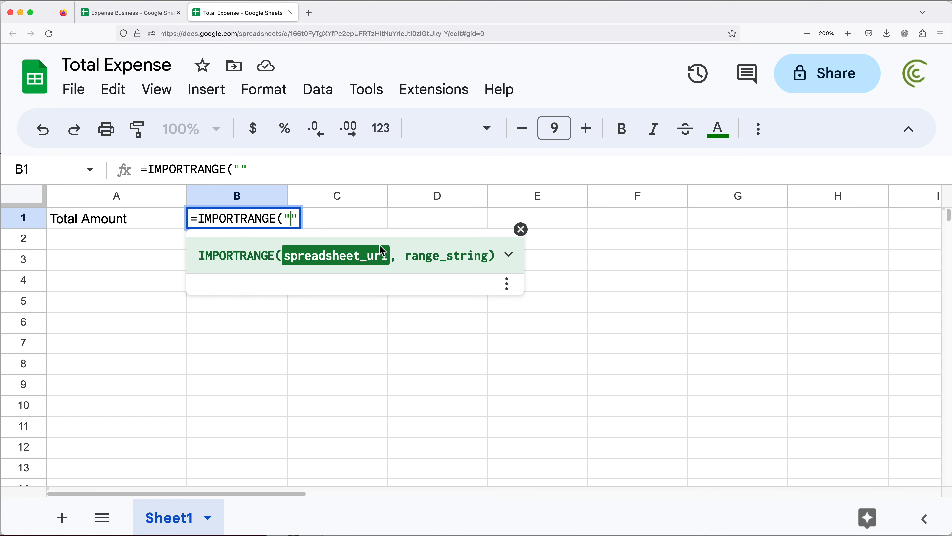
key("super+v")
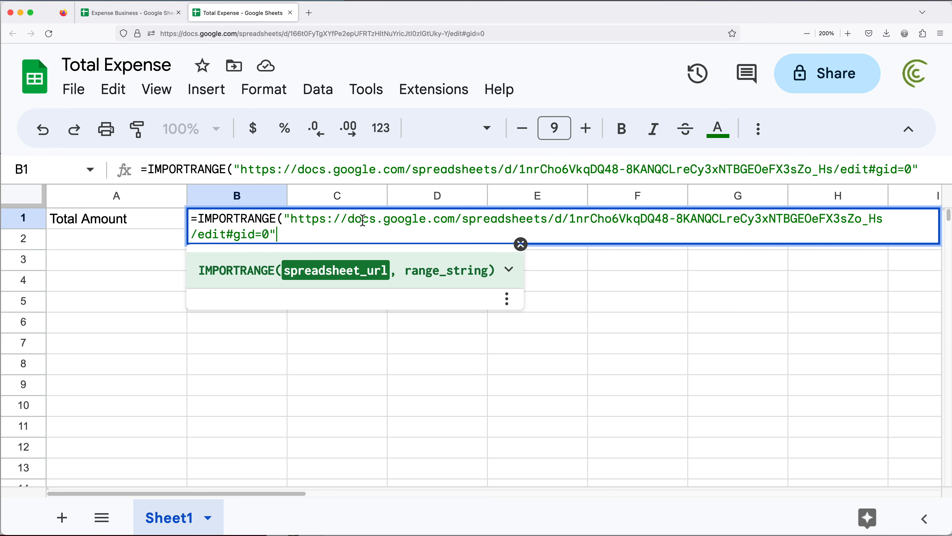
Step: Add a quoted second argument containing Expense Business's sheet name, Expenses, and close the formula's parenthesis
type(", ")
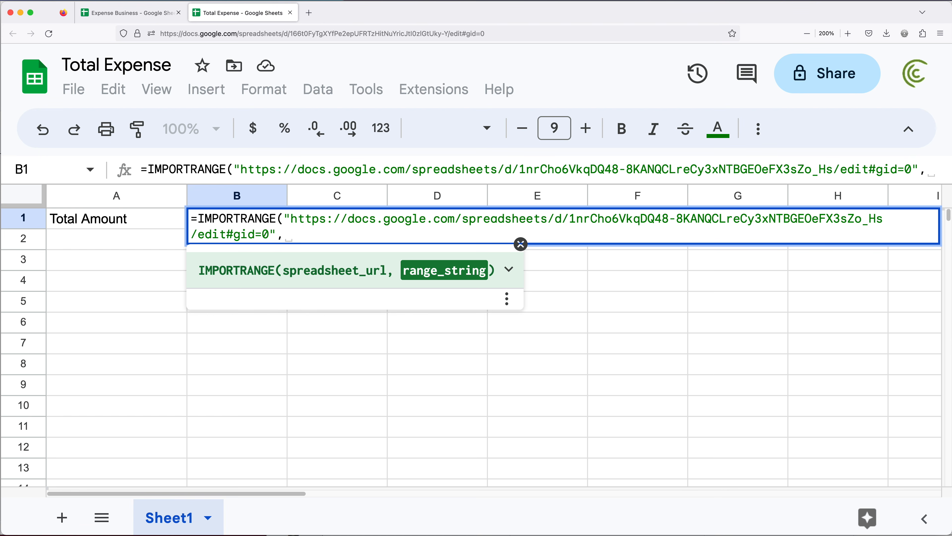
type("\"\"")
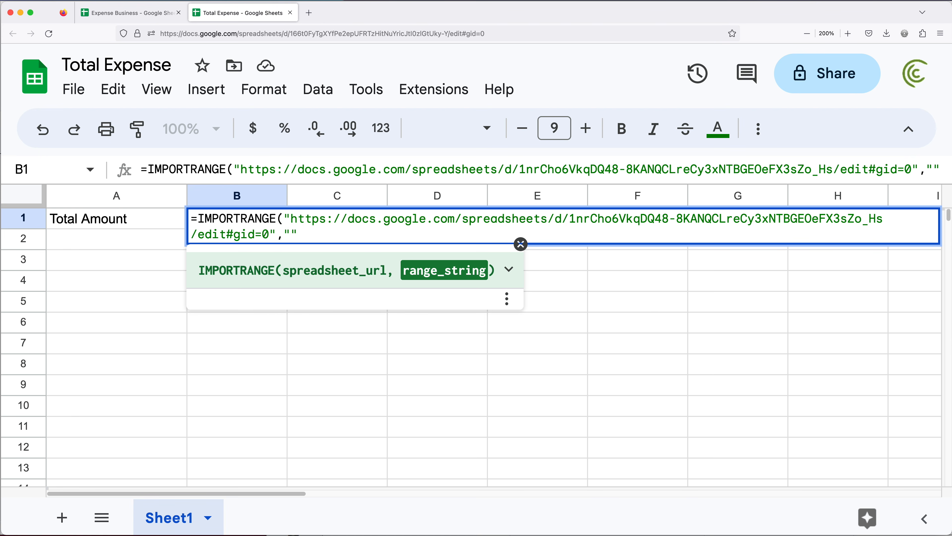
type(")")
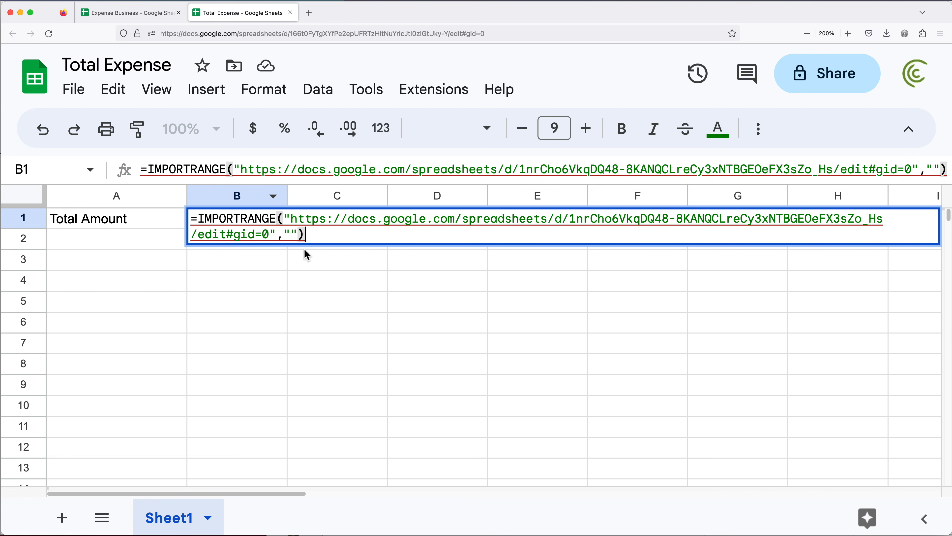
left_click(295, 237)
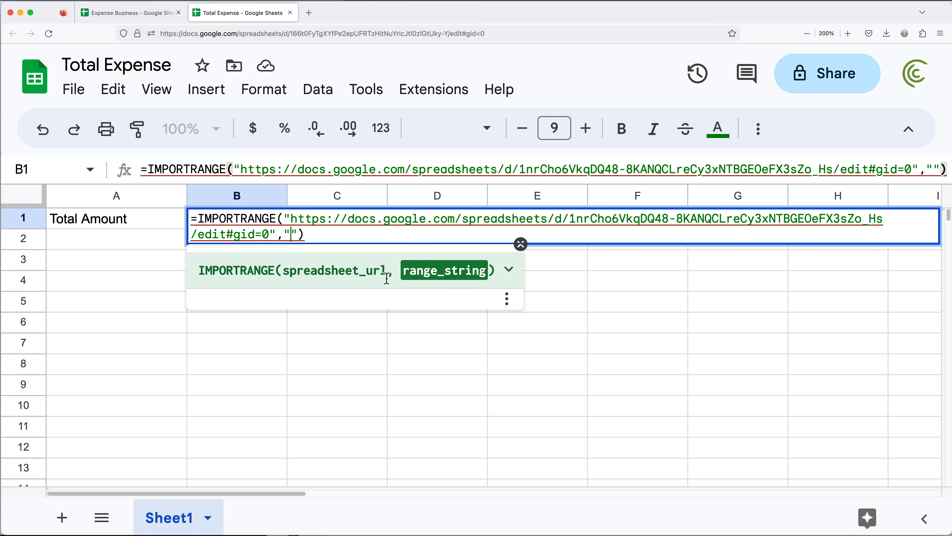
left_click(159, 17)
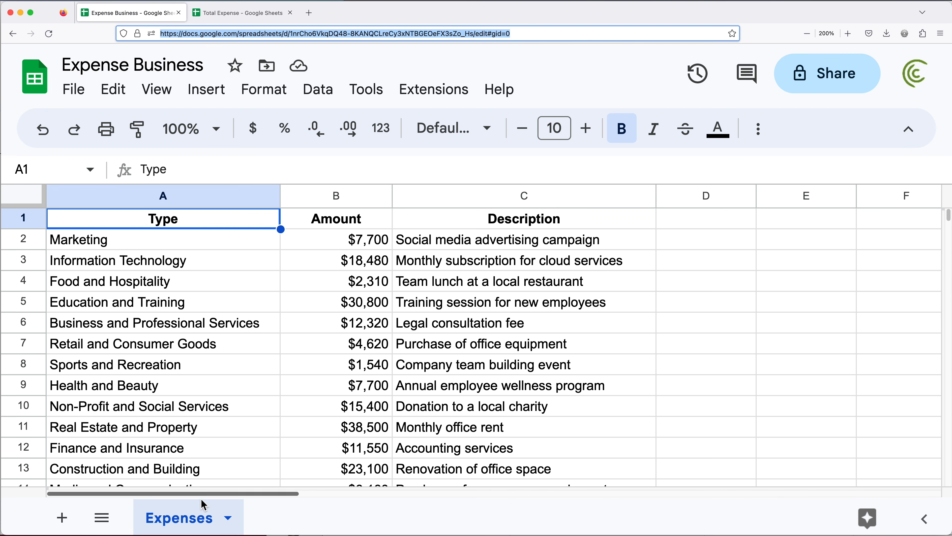
double_click(186, 527)
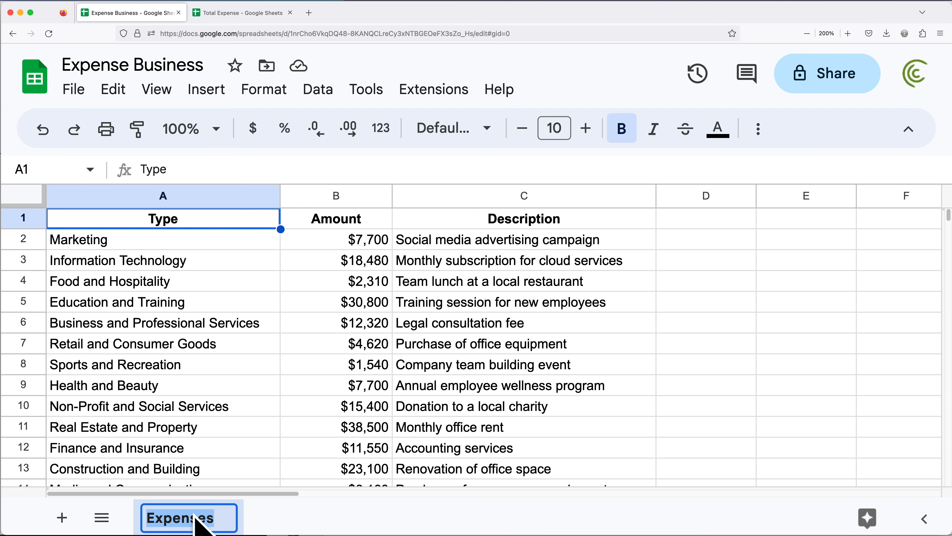
key("Return")
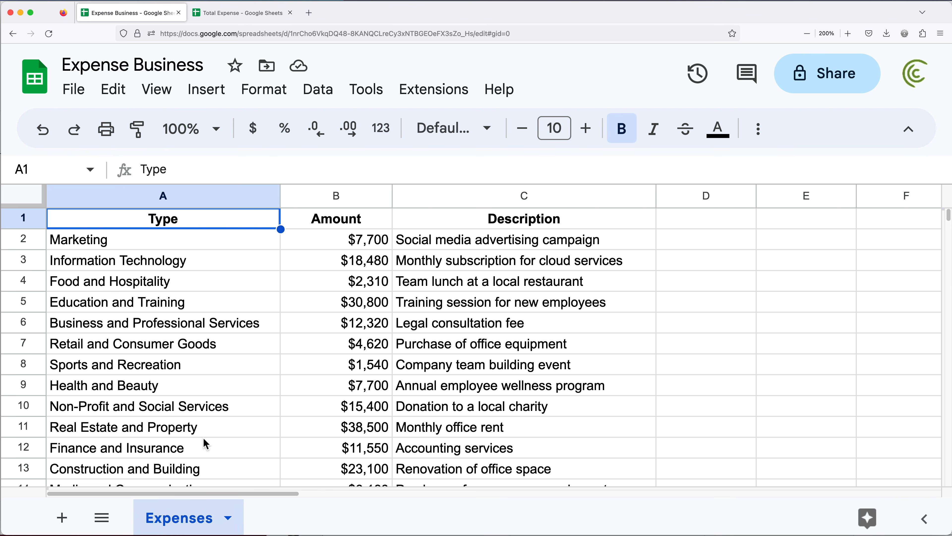
left_click(244, 17)
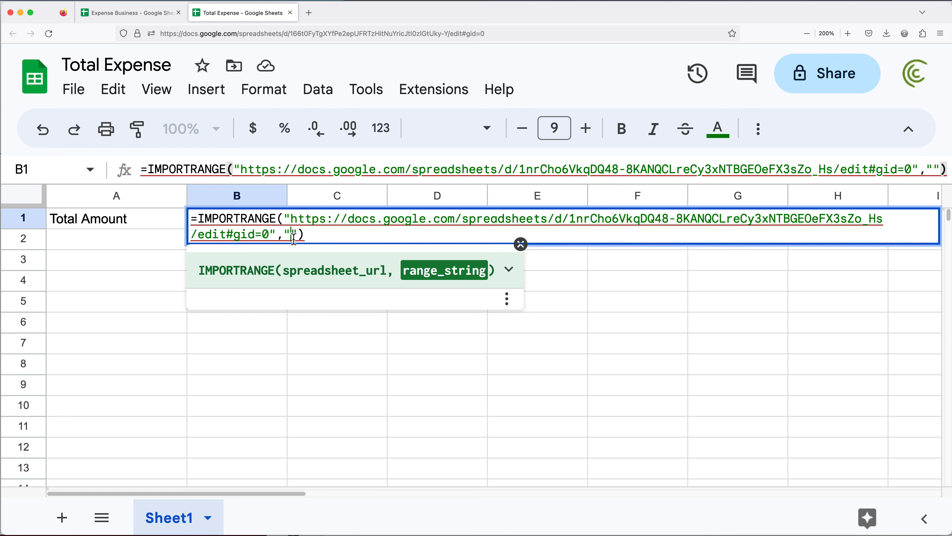
type("Expenses")
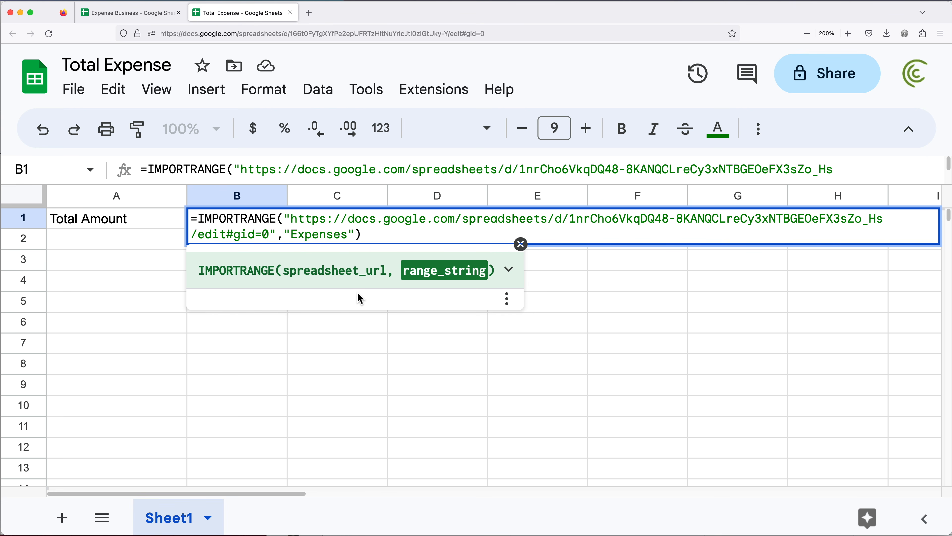
Step: Extend the range string to Expenses!B2:B15, checking the last amount row in Expense Business
type("!B2:B")
left_click(124, 15)
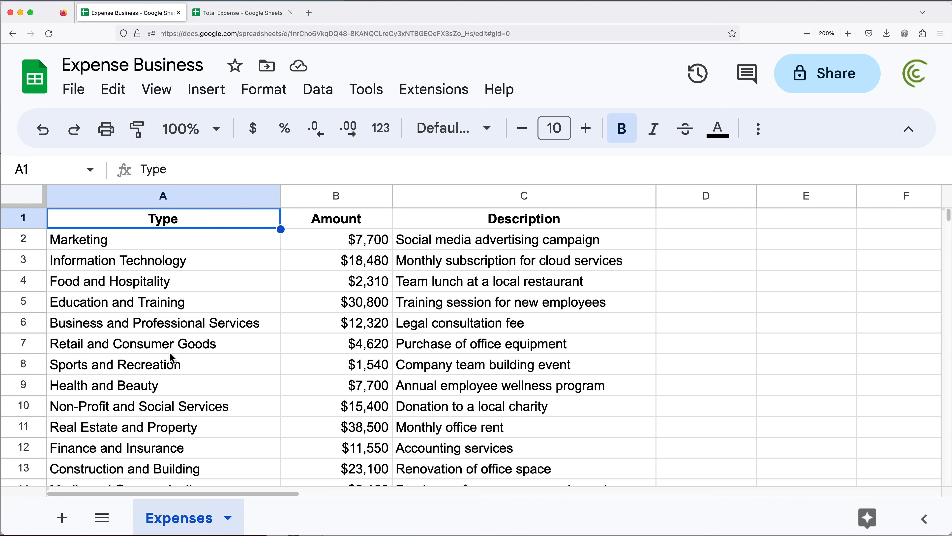
scroll(171, 359, "down", 4)
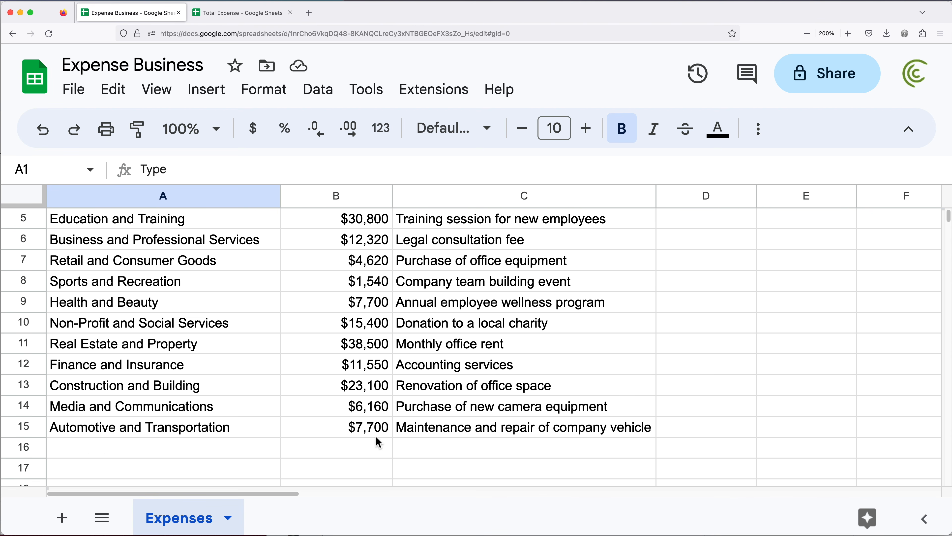
scroll(378, 408, "up", 4)
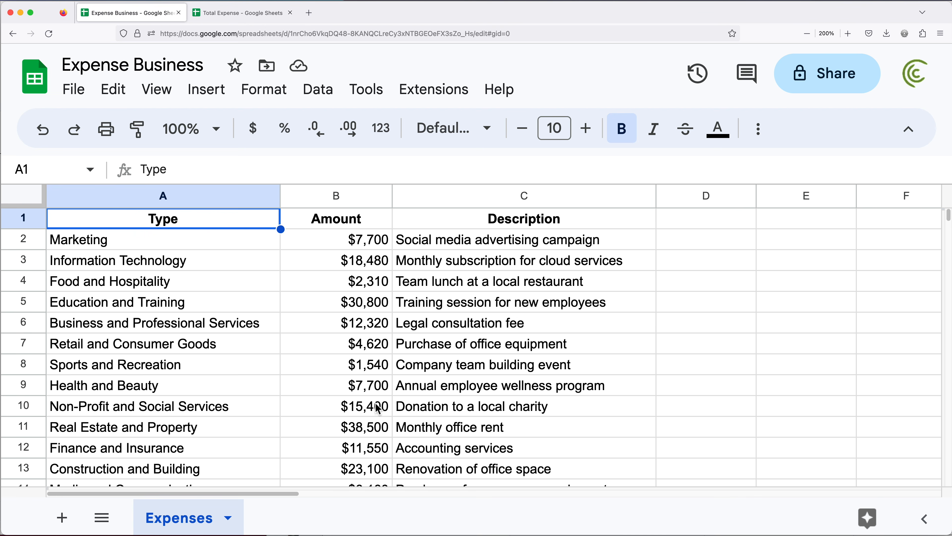
left_click(210, 14)
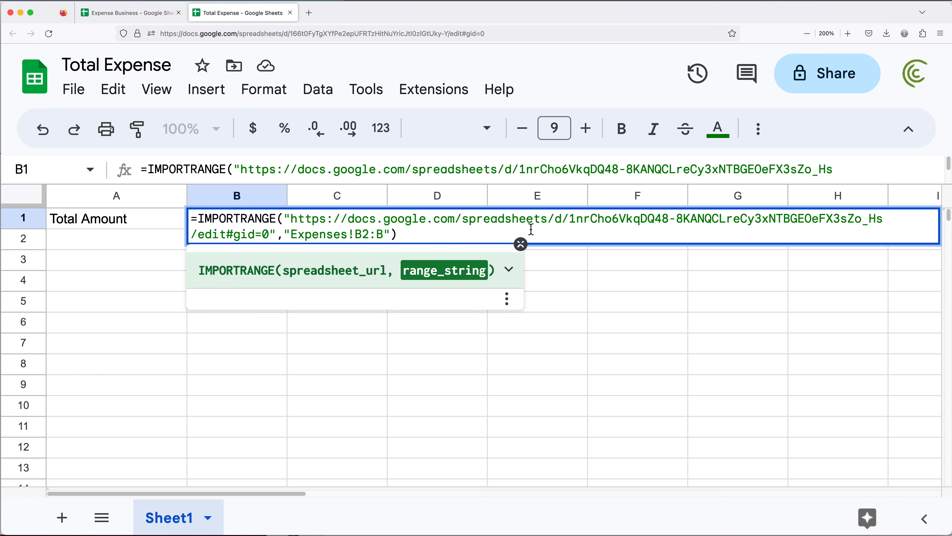
type("15")
Step: Make the cell references in the range string absolute, as Expenses!$B$2:$B$15
key("Left")
key("Left")
type("$")
key("Right")
type("$")
key("Right")
key("Right")
type("$B$")
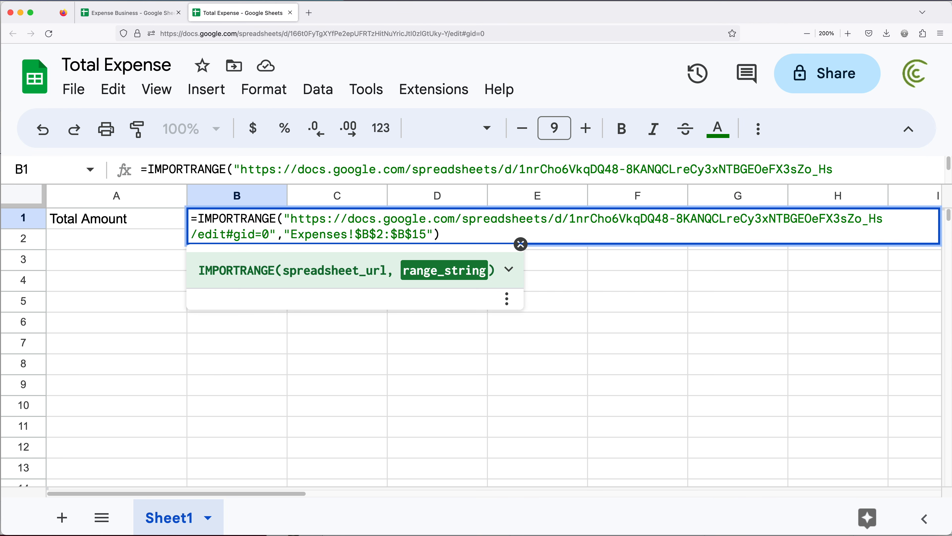
Step: Remove the dollar signs from the range string so it reads Expenses!B2:B15, and commit the formula in B1
type("\\")
key("BackSpace")
key("BackSpace")
key("BackSpace")
key("BackSpace")
key("BackSpace")
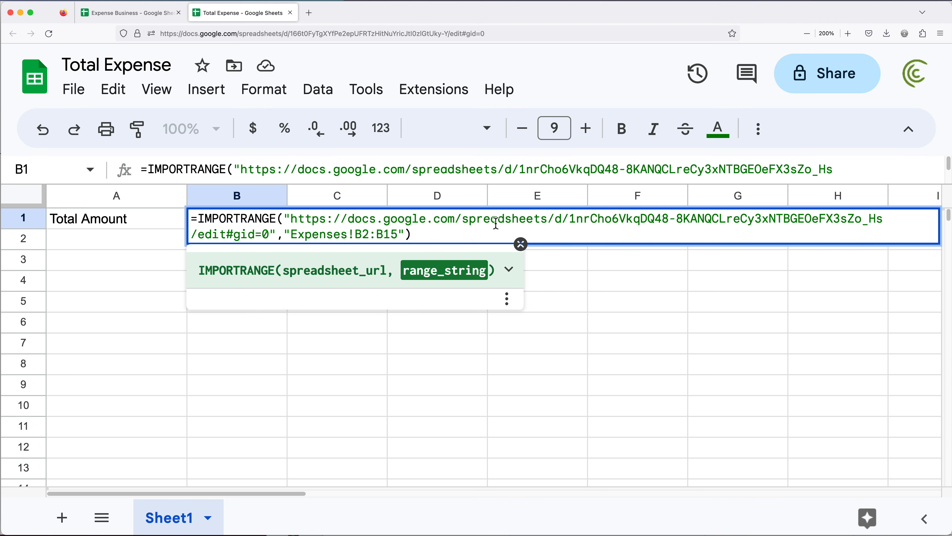
left_click(437, 235)
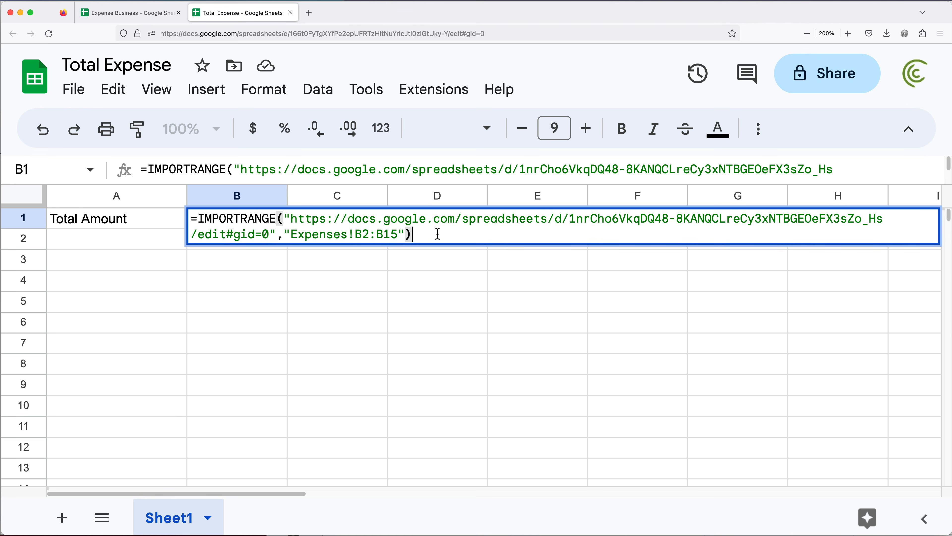
key("Return")
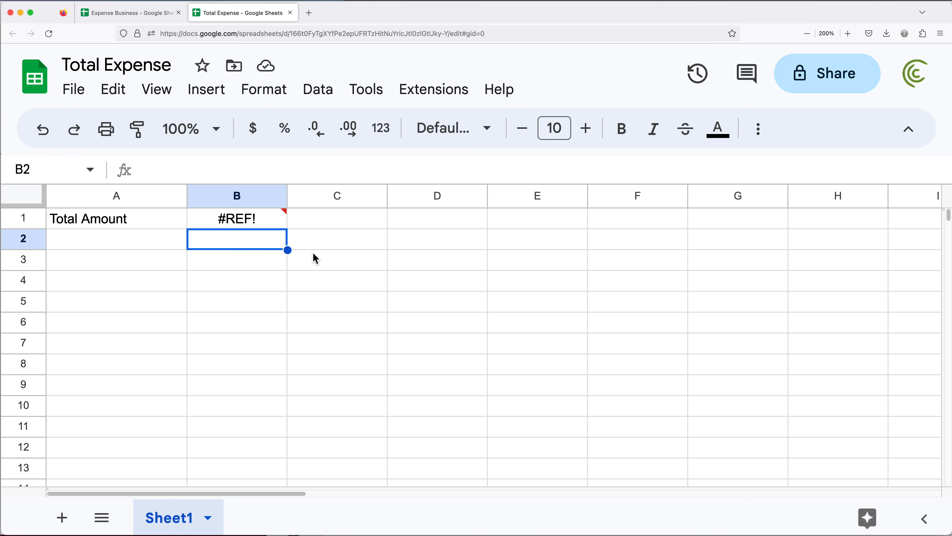
Step: Allow B1's formula to access the source spreadsheet and look over the imported amounts in column B
left_click(257, 221)
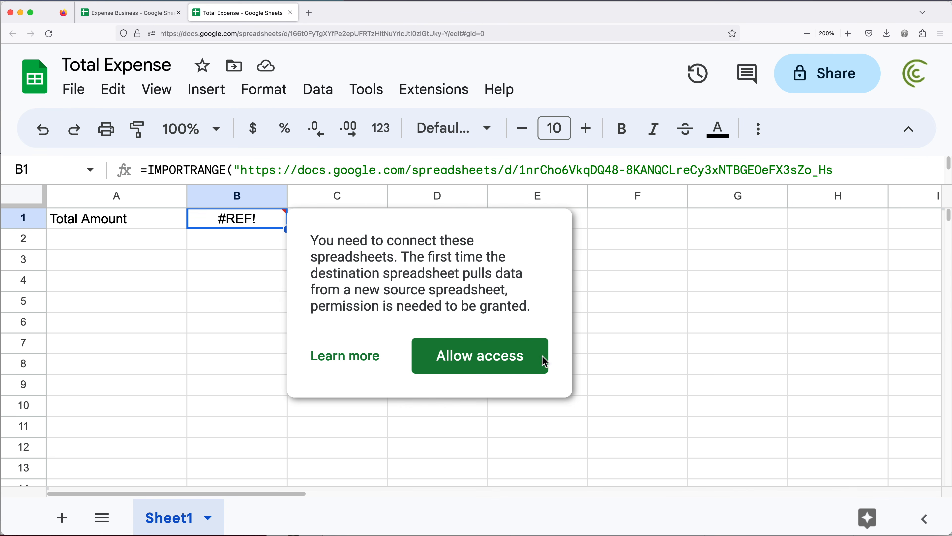
left_click(503, 365)
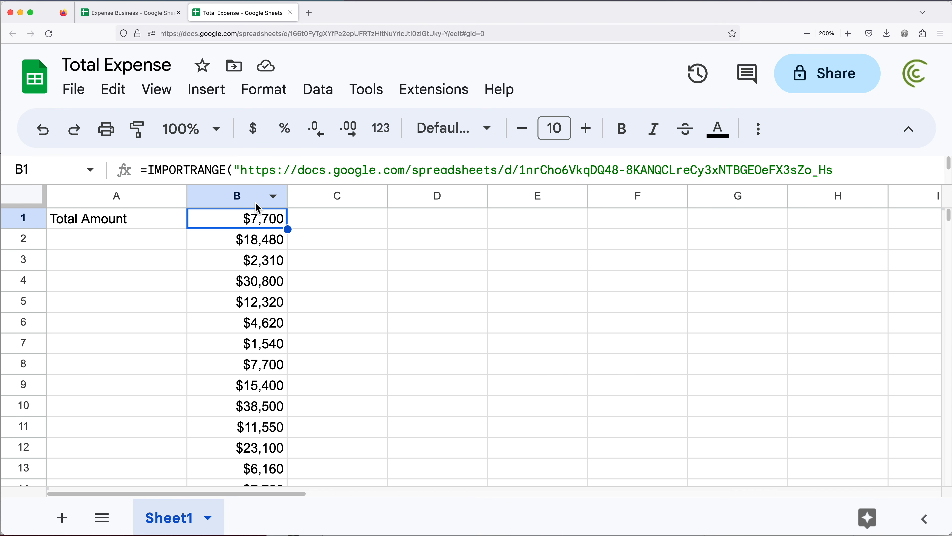
scroll(251, 240, "down", 3)
scroll(248, 251, "up", 3)
Step: Wrap the IMPORTRANGE formula in B1 in a SUM function to total the imported amounts
double_click(265, 220)
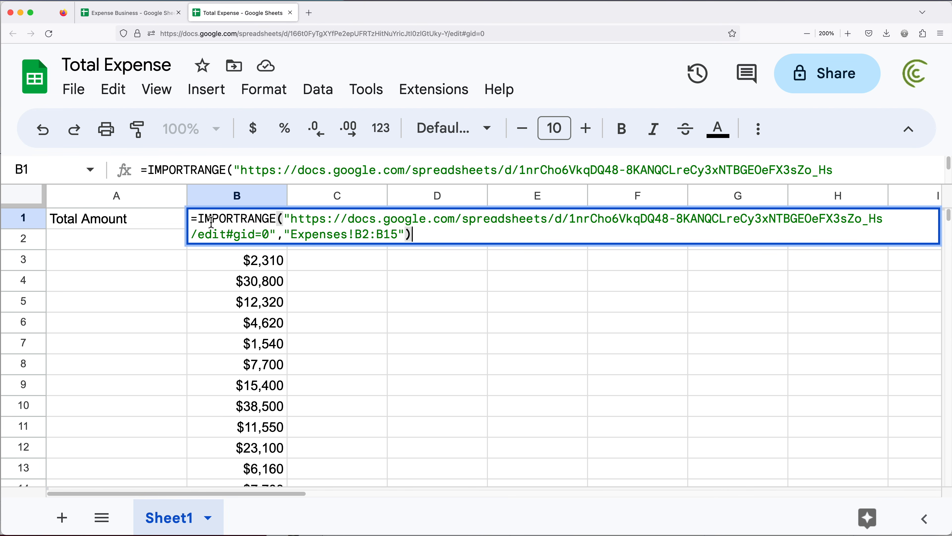
left_click(198, 220)
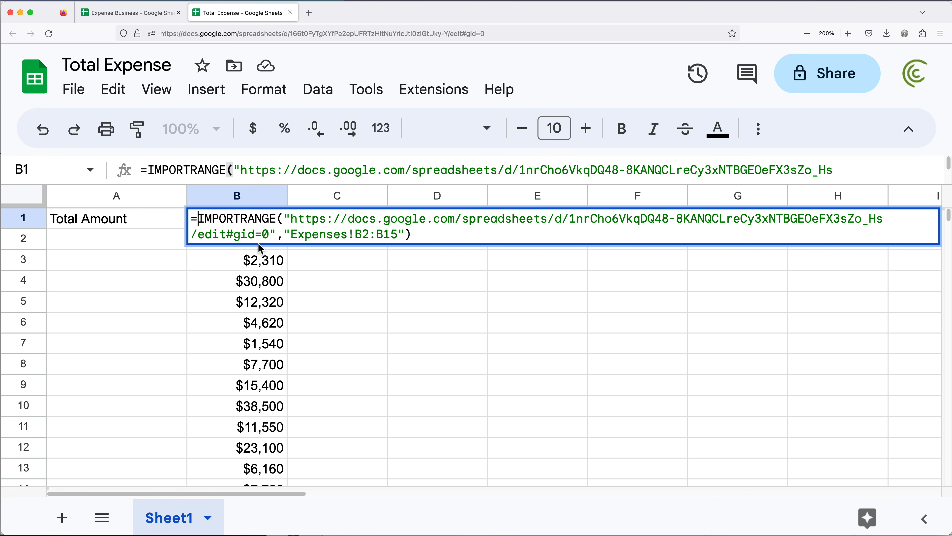
type("S")
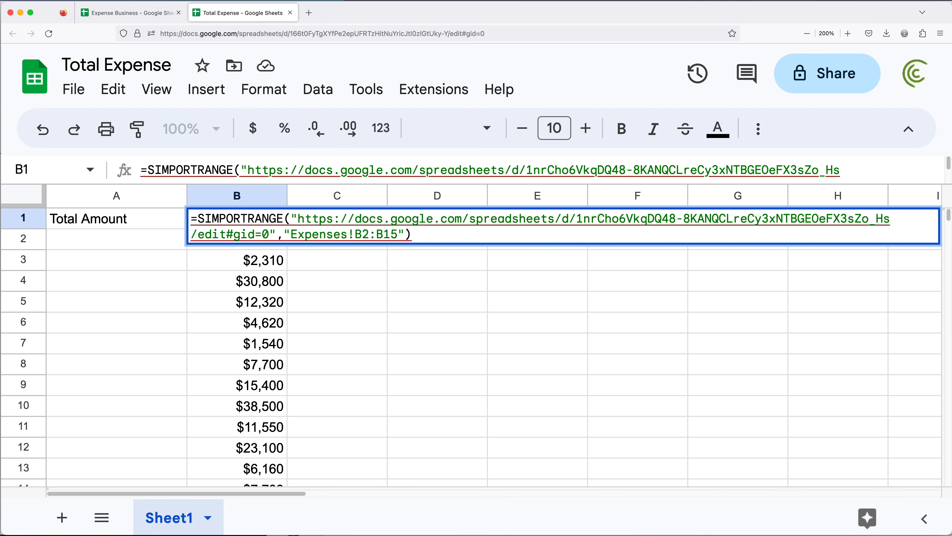
type("UM(")
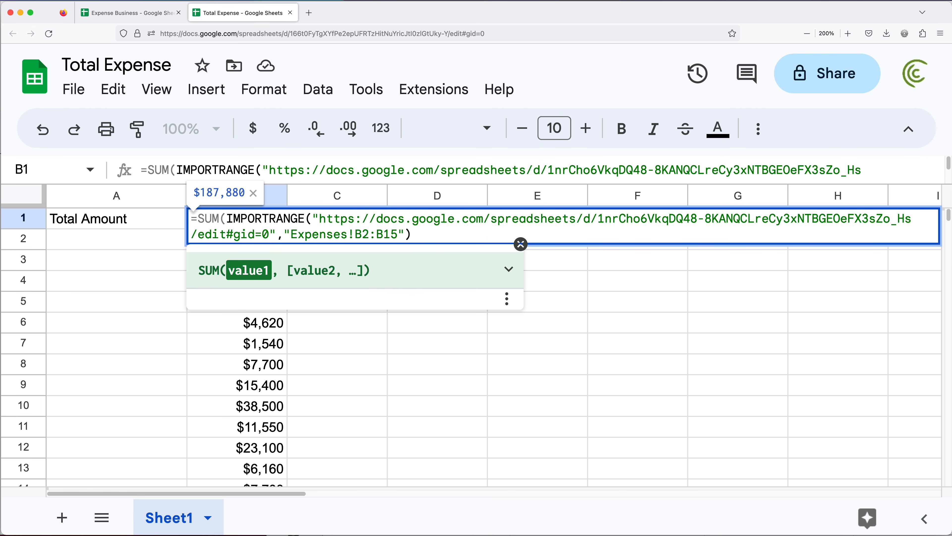
left_click(420, 230)
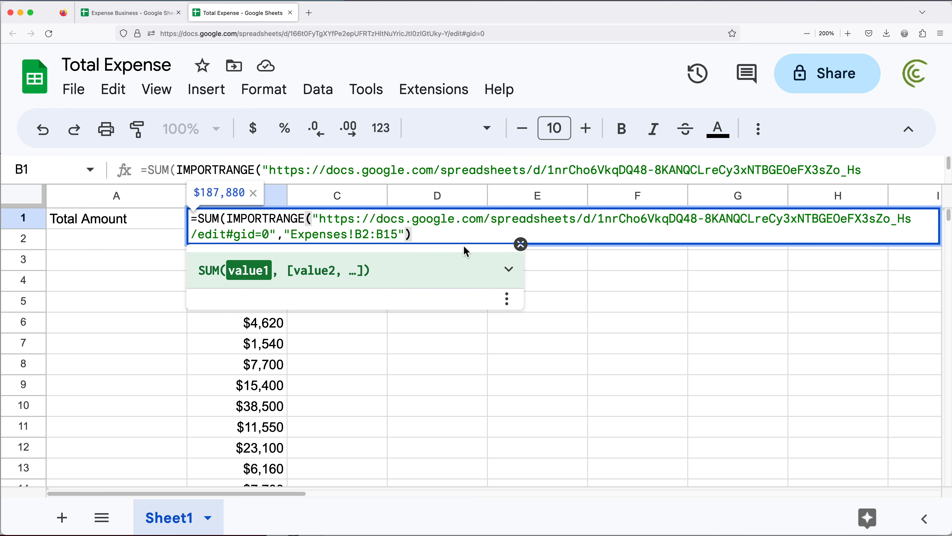
type(")")
key("Return")
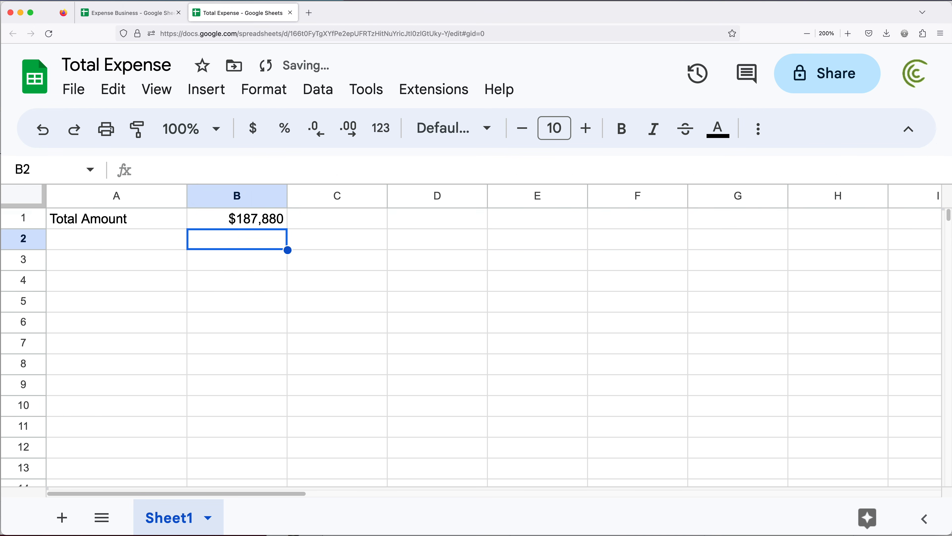
Step: Examine the URL argument in B1's formula, identifying the spreadsheet ID between d/ and /edit
left_click(244, 220)
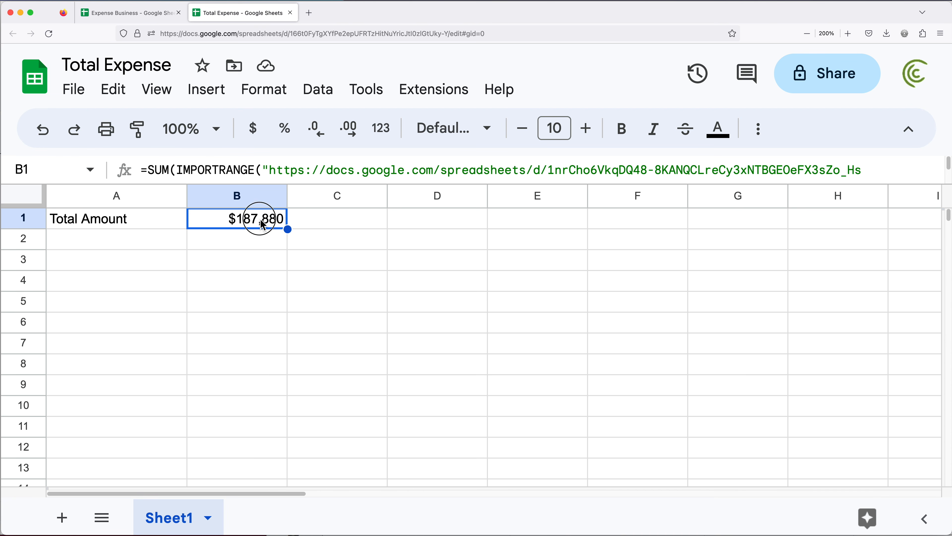
double_click(261, 219)
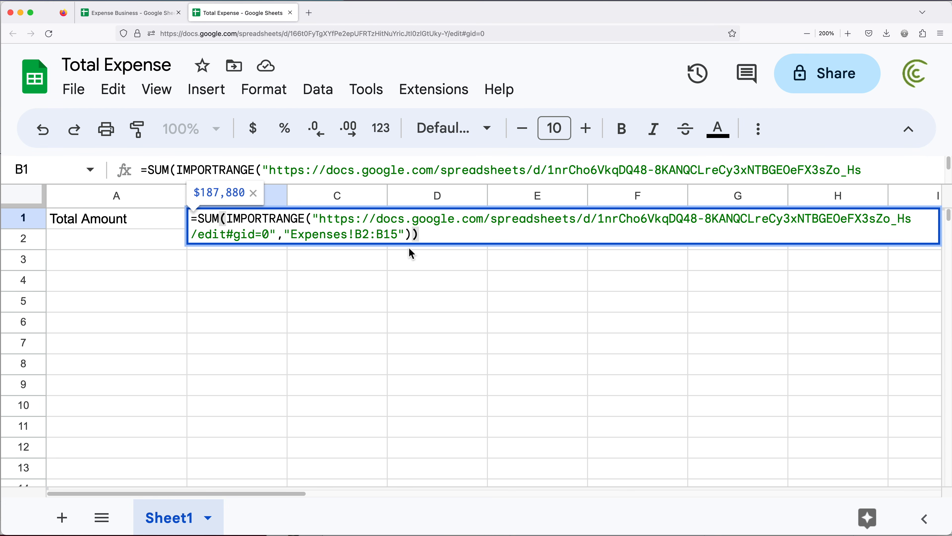
left_click(321, 220)
left_click_drag(321, 220, 278, 235)
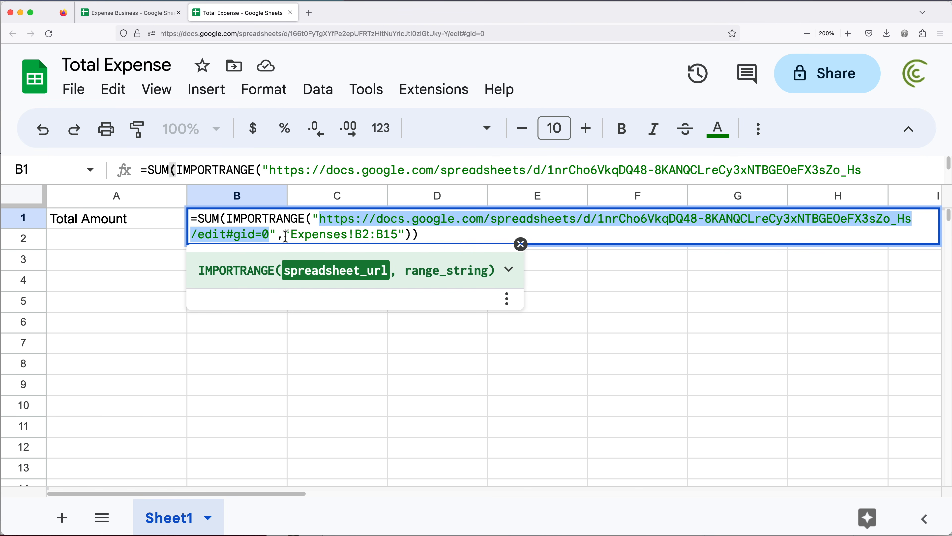
left_click(441, 222)
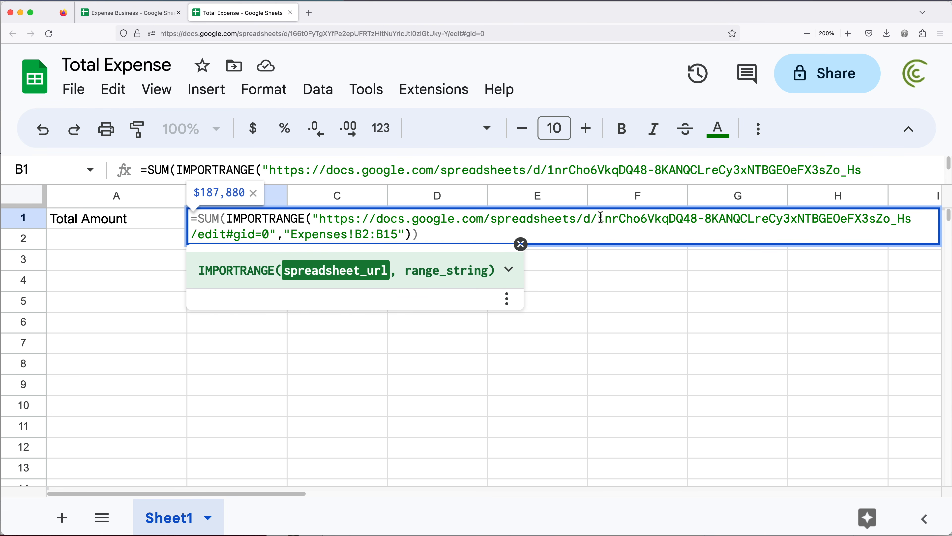
left_click_drag(583, 219, 598, 219)
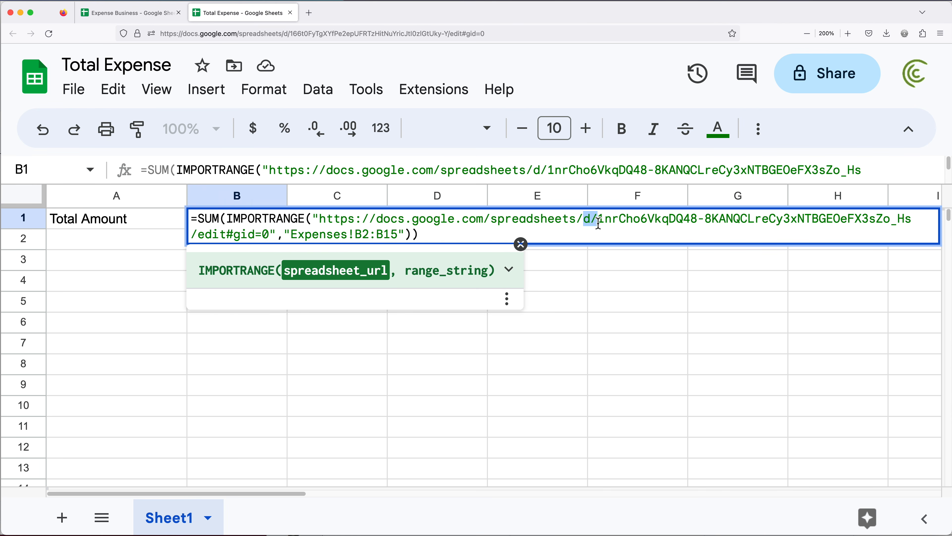
left_click(599, 221)
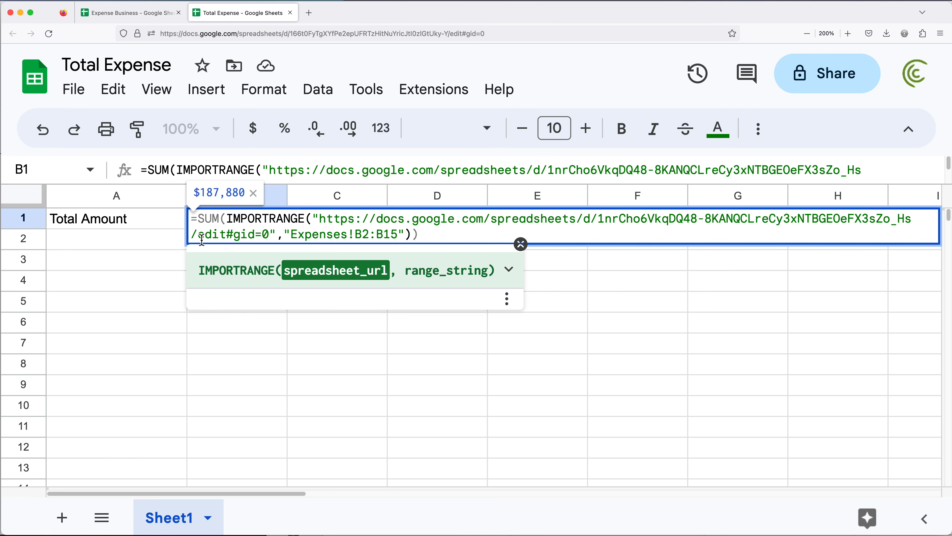
left_click_drag(192, 234, 262, 234)
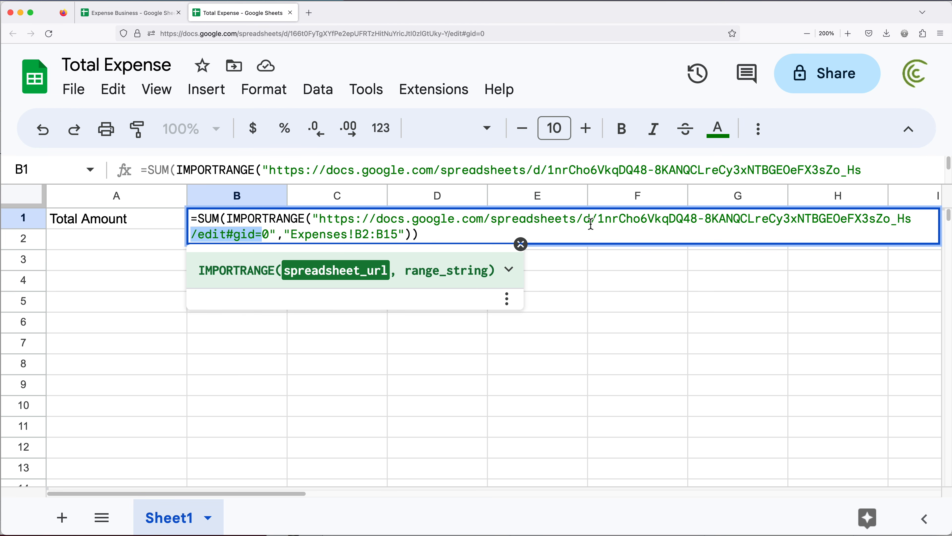
Step: Shorten the URL argument in B1's formula to only the spreadsheet ID, removing the address before it and /edit#gid=0 after it
left_click_drag(600, 219, 318, 219)
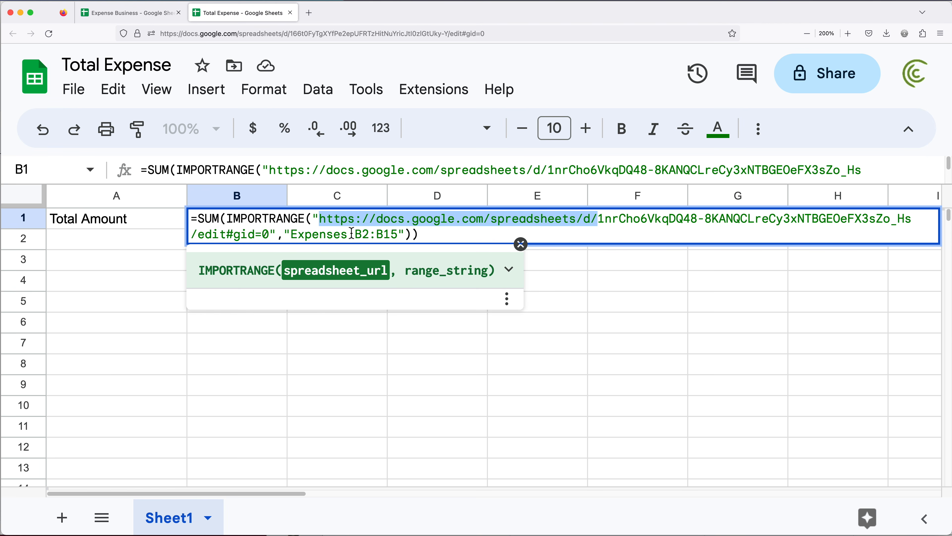
key("BackSpace")
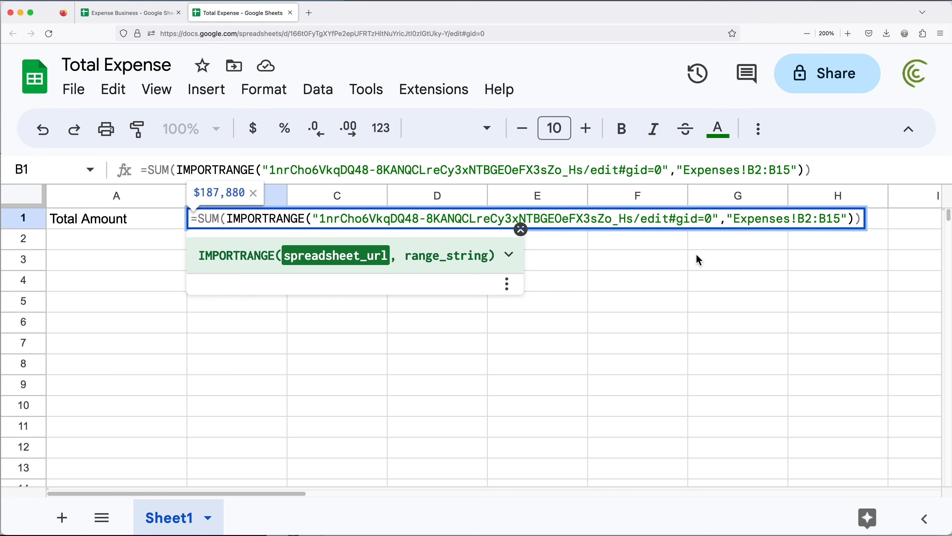
left_click_drag(633, 220, 723, 225)
key("BackSpace")
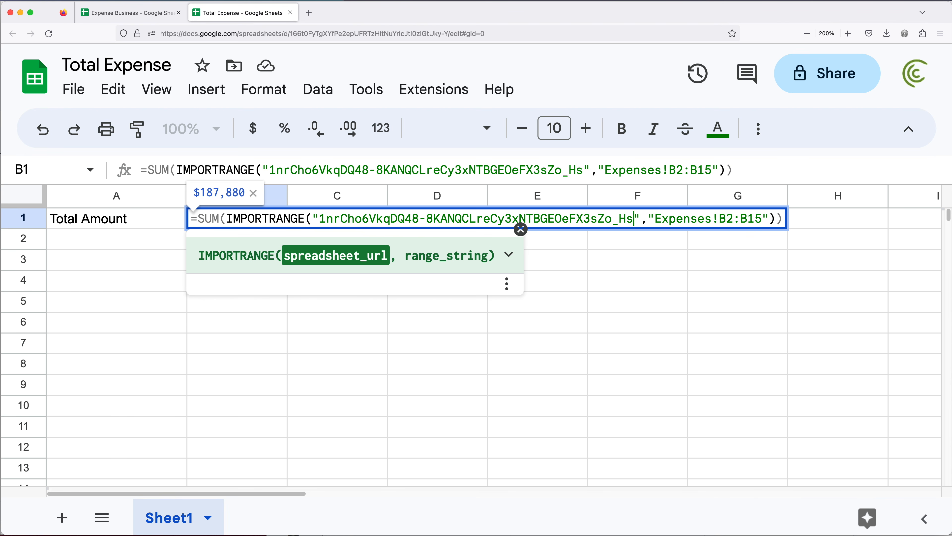
key("Right")
key("Right")
key("Right")
key("Right")
key("Right")
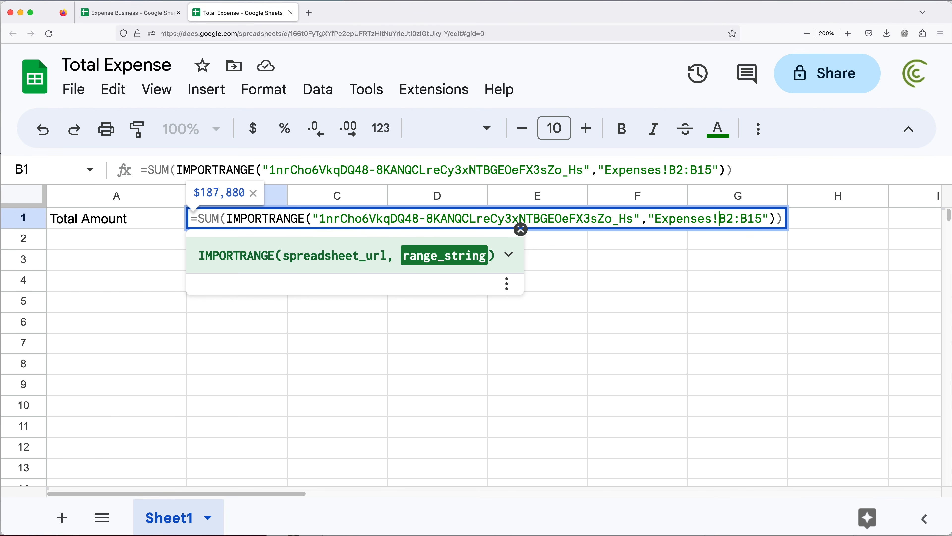
key("Right")
key("Right")
key("Right")
key("Return")
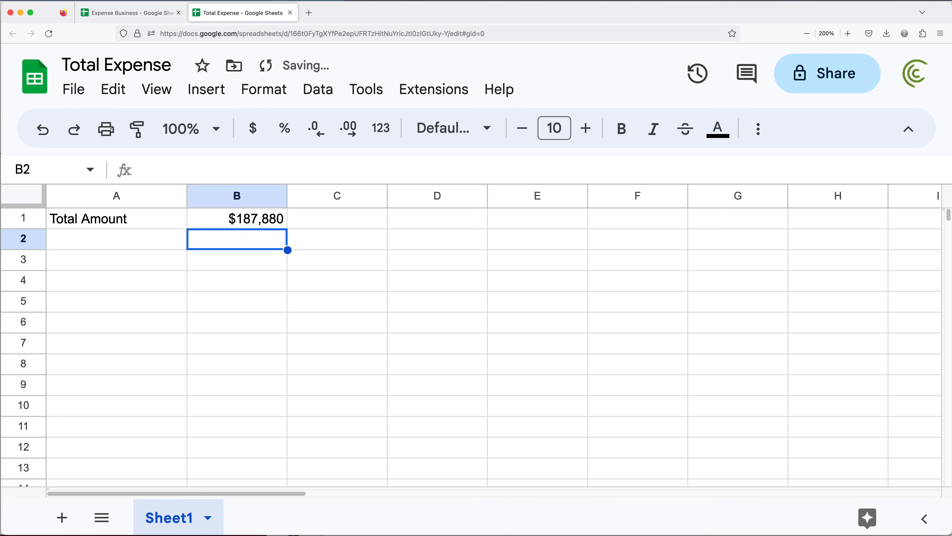
double_click(257, 222)
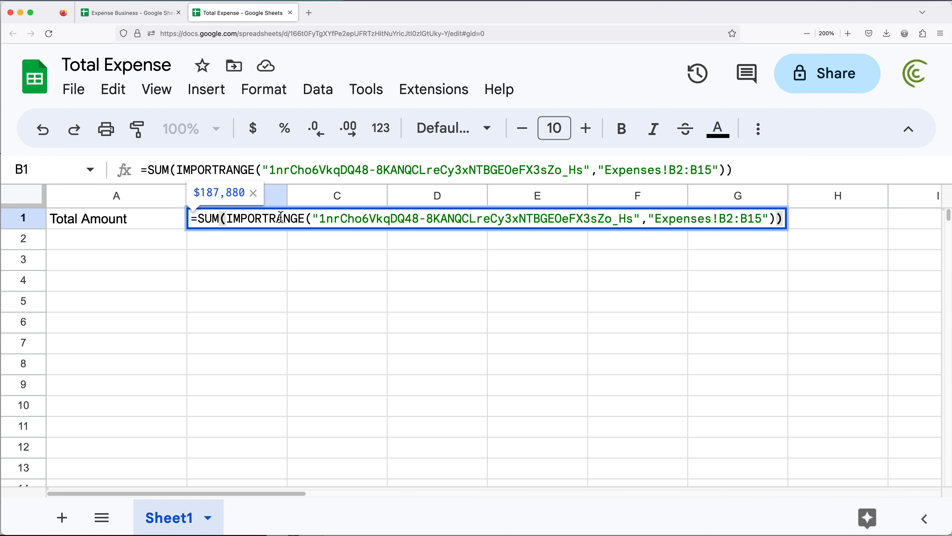
key("Escape")
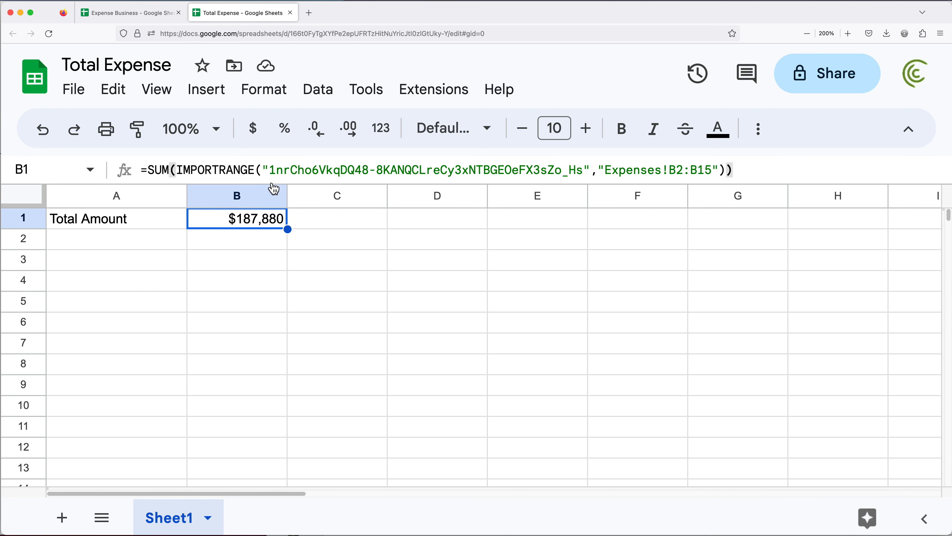
Step: Switch to the Expense Business spreadsheet and insert one column to the left of the Type column
left_click(135, 18)
left_click(332, 331)
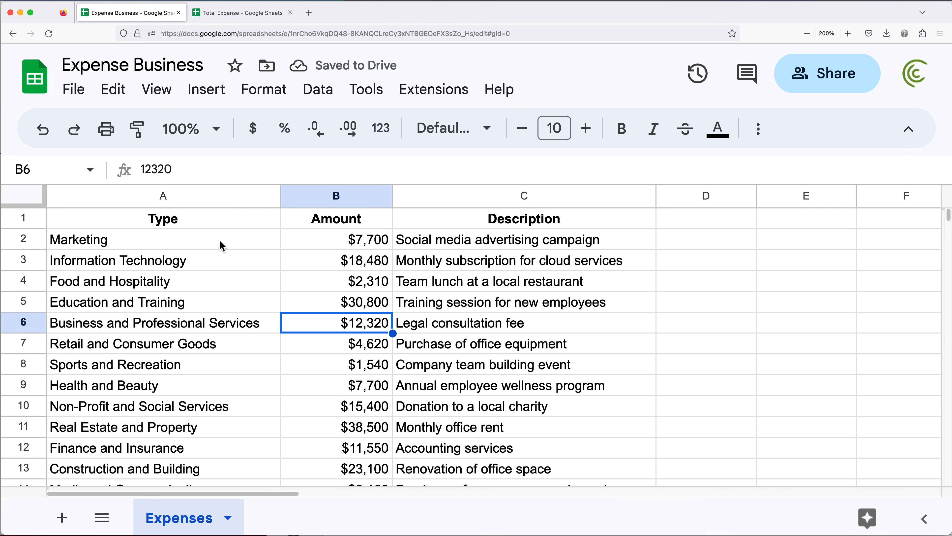
right_click(183, 201)
left_click(259, 287)
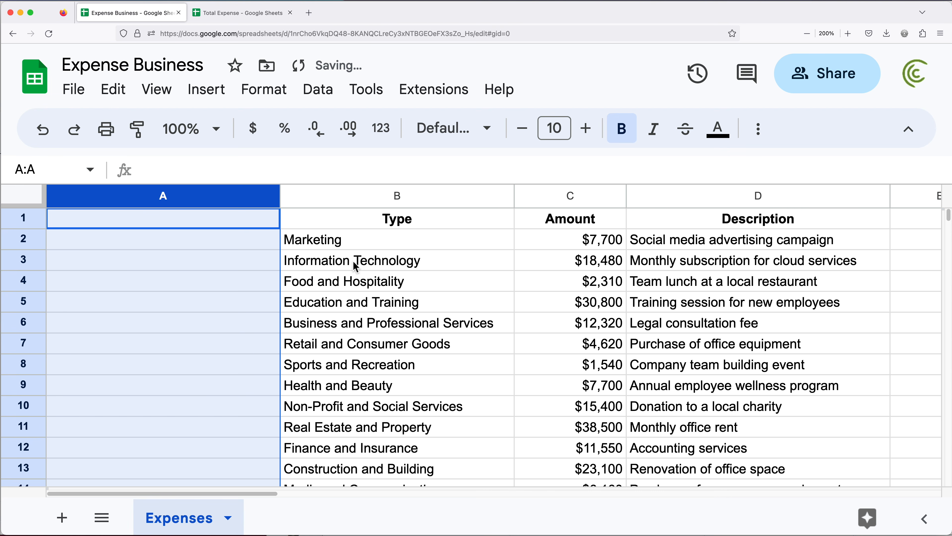
Step: Return to Total Expense and check the result and range reference of the formula in B1
left_click(237, 15)
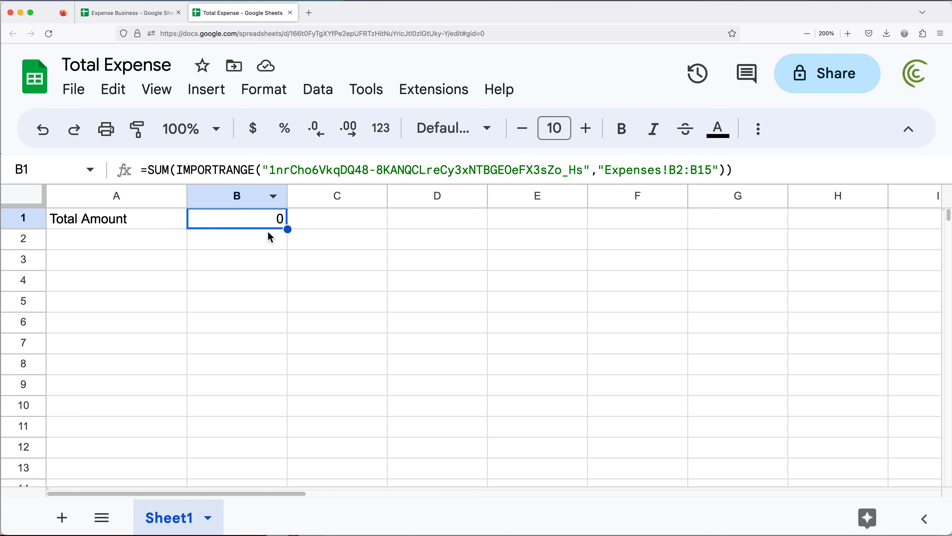
left_click(265, 223)
double_click(264, 223)
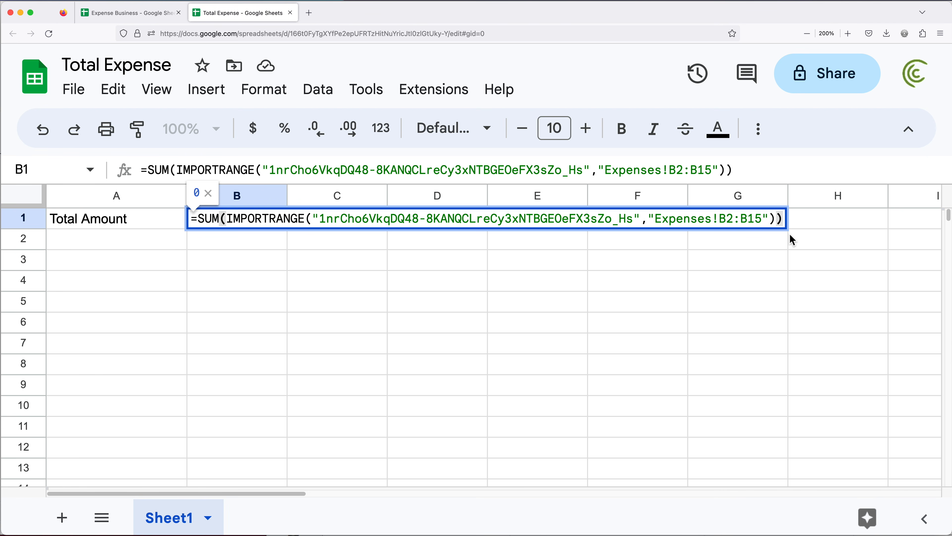
key("Escape")
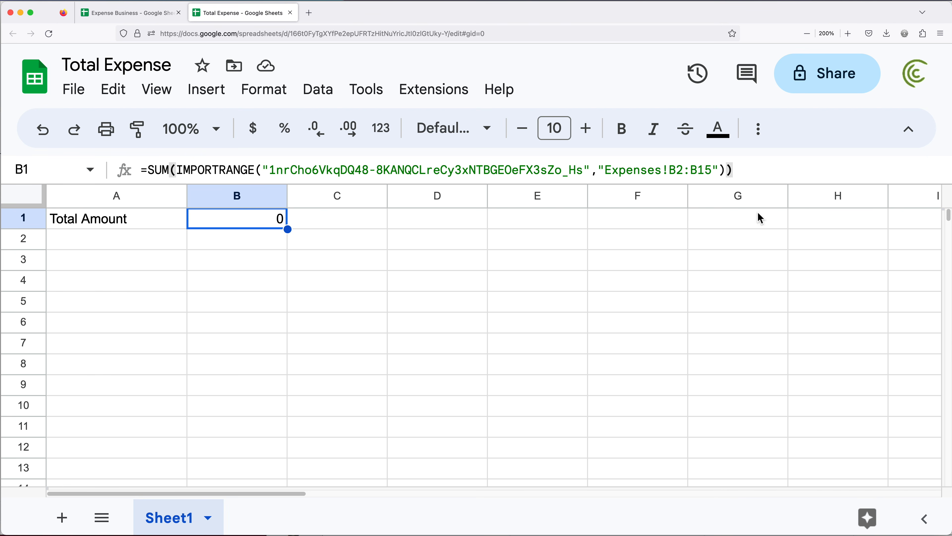
Step: Delete the empty column A from the Expenses sheet in the Expense Business spreadsheet
left_click(150, 13)
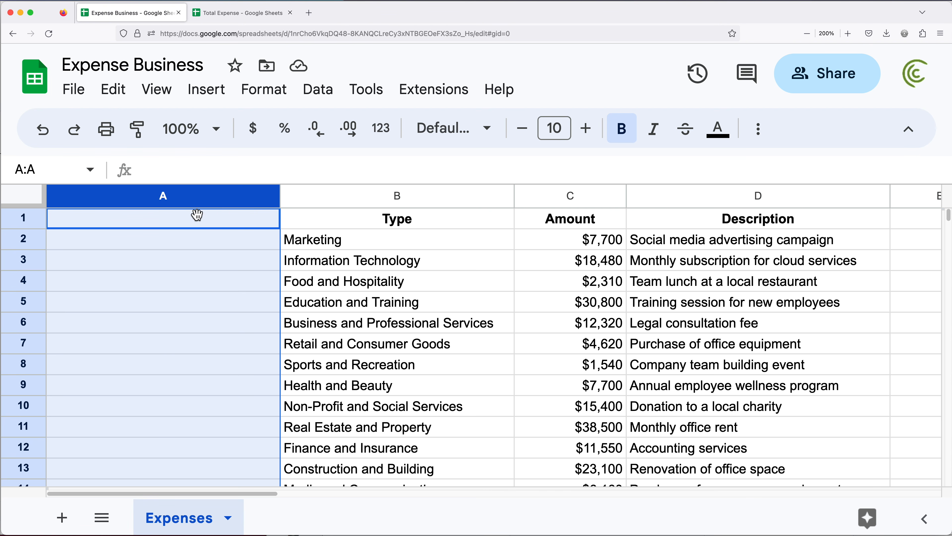
right_click(184, 205)
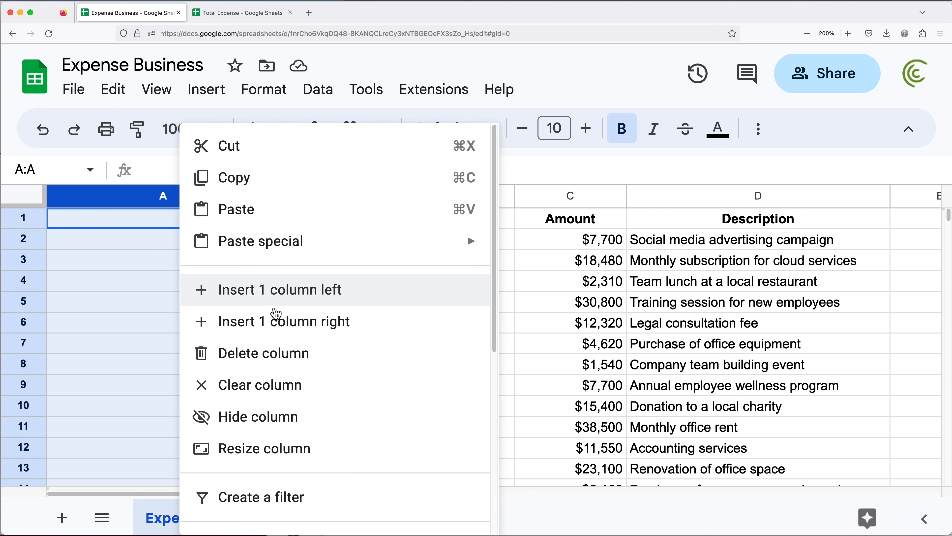
left_click(291, 355)
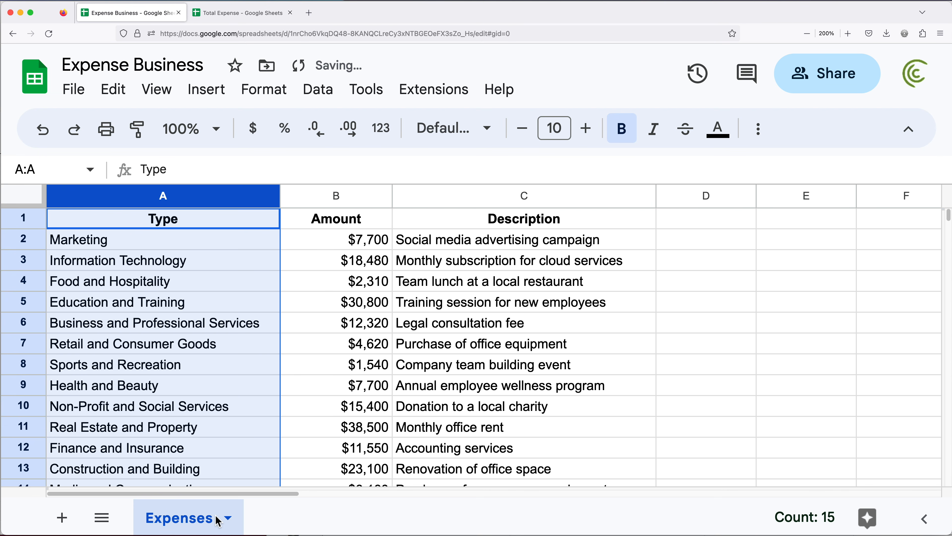
Step: Rename the Expenses sheet in Expense Business to Expenses Report
double_click(219, 526)
key("Right")
type("Repor")
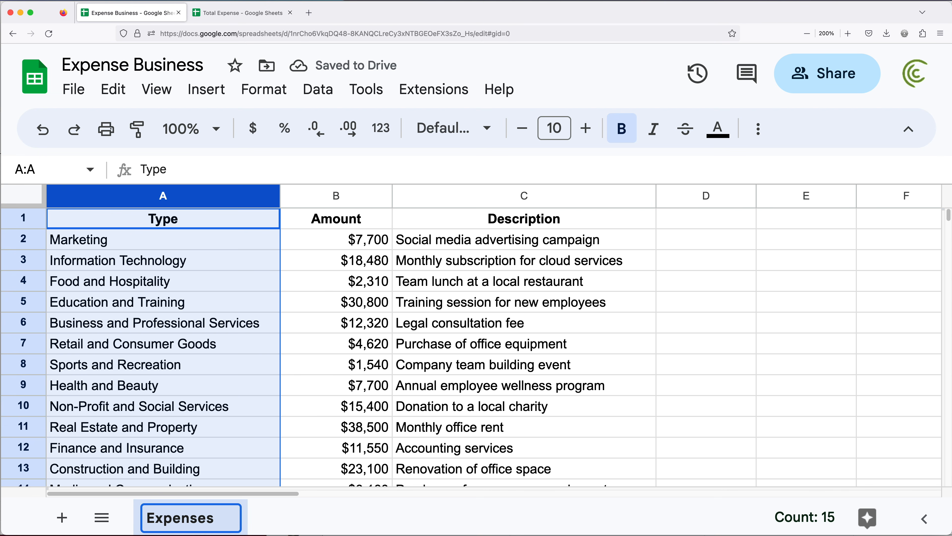
type("t")
key("Return")
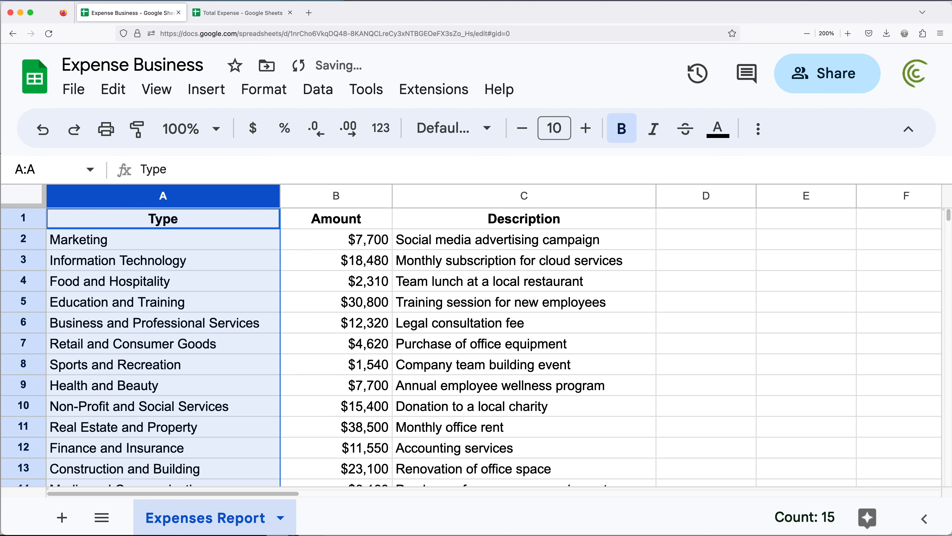
Step: Switch to Total Expense and check the sheet name referenced in the B1 formula
left_click(239, 18)
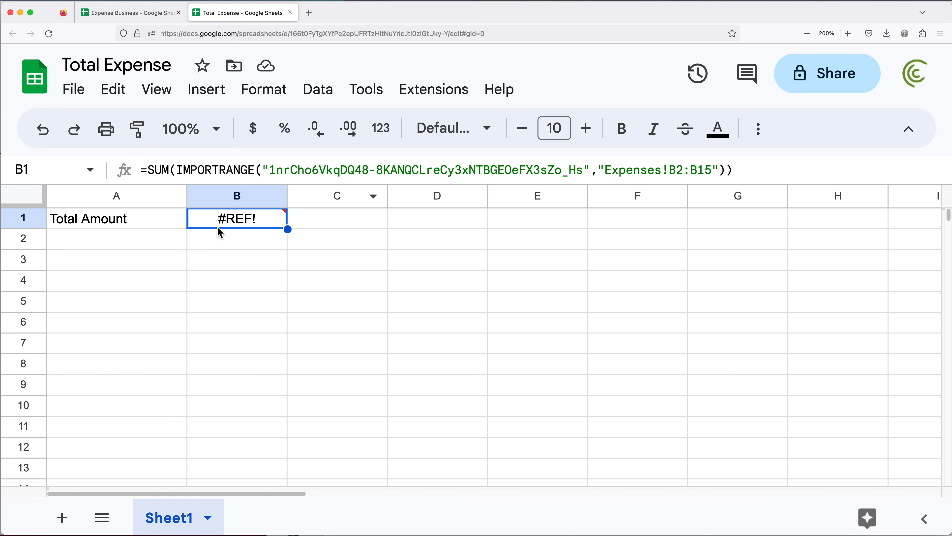
double_click(221, 219)
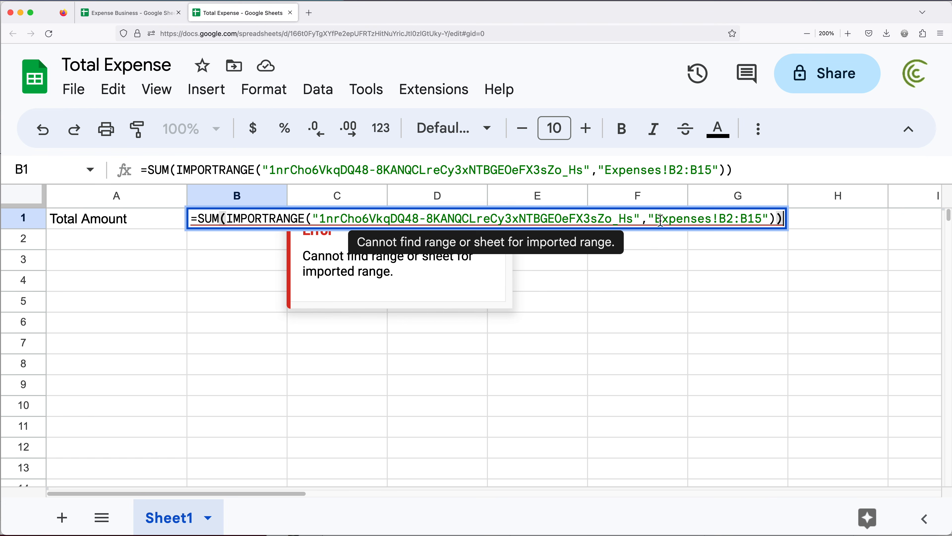
left_click_drag(661, 221, 712, 221)
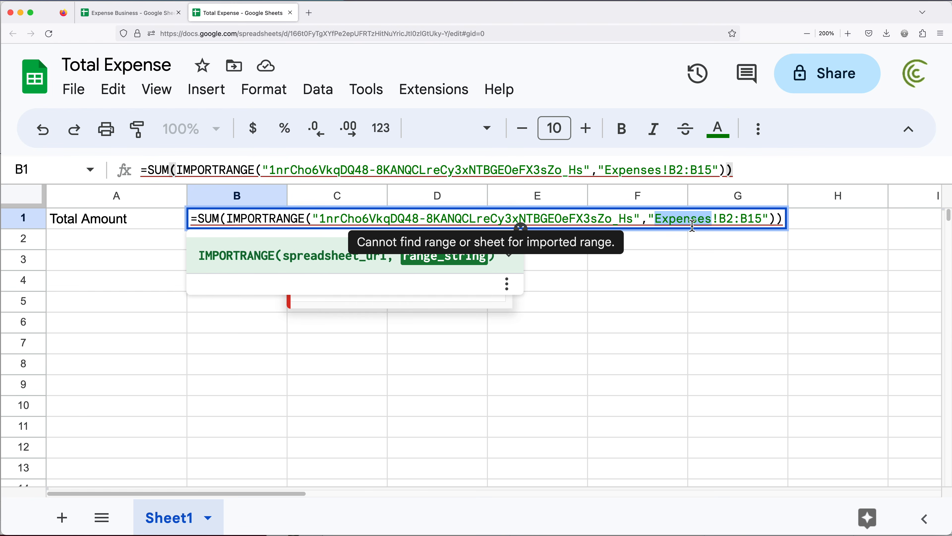
key("Escape")
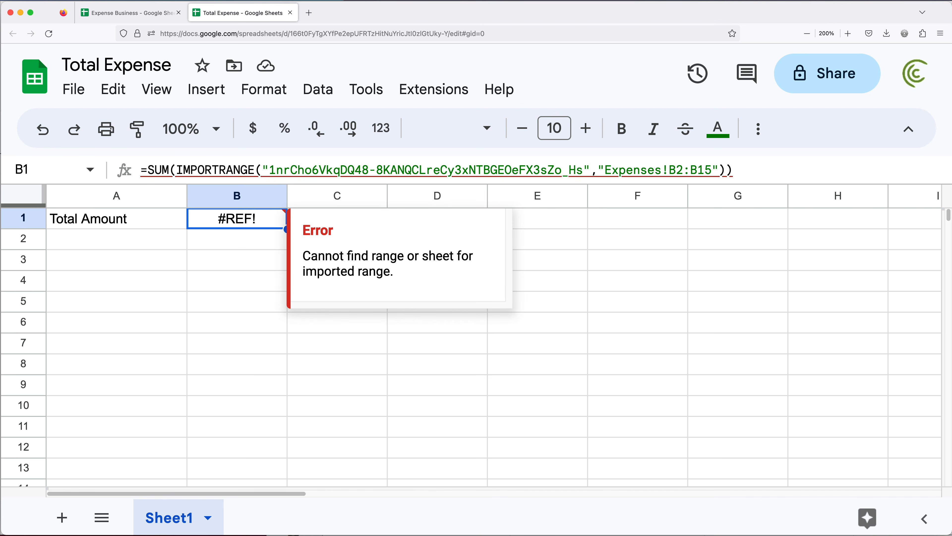
Step: Return to Expense Business and rename the Expenses Report sheet to Expenses
left_click(138, 16)
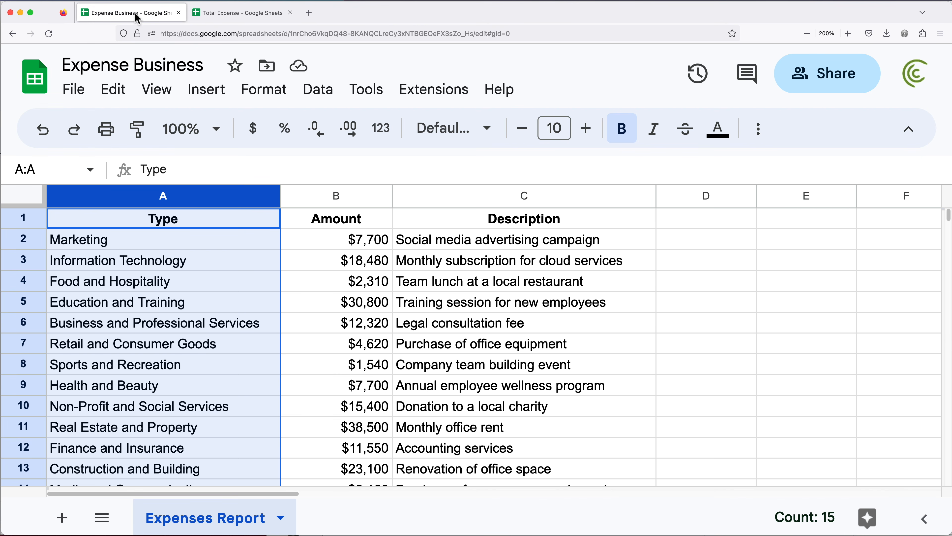
double_click(245, 523)
key("Right")
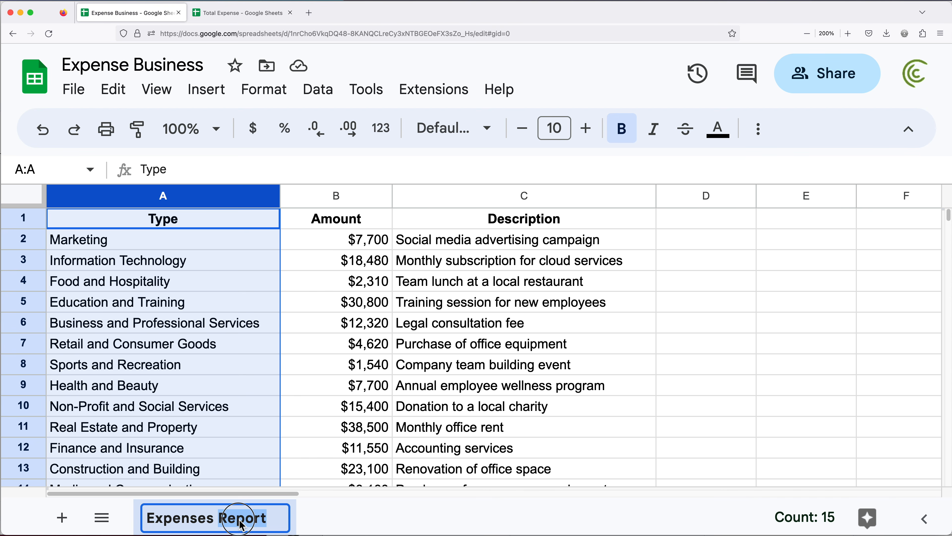
key("BackSpace")
key("BackSpace")
key("BackSpace")
key("BackSpace")
key("BackSpace")
key("BackSpace")
key("BackSpace")
key("BackSpace")
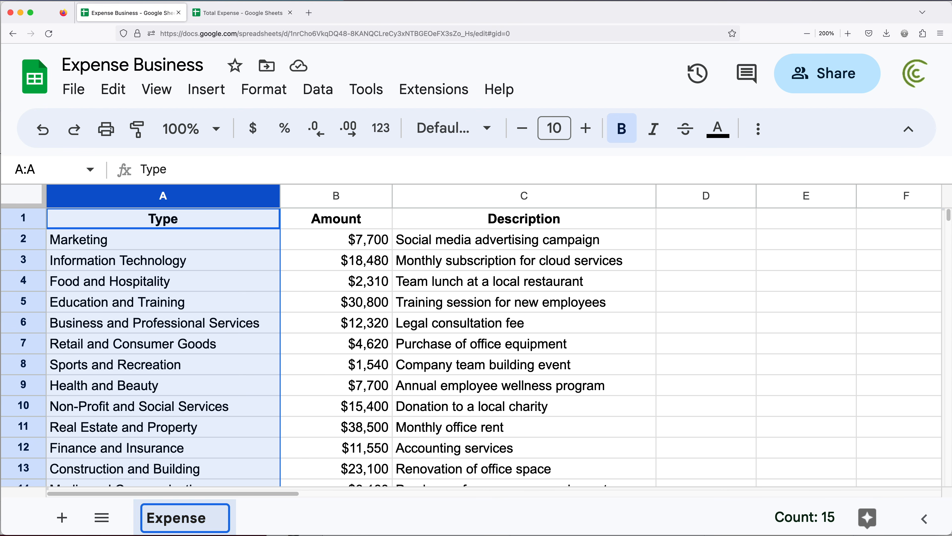
type("s")
key("Return")
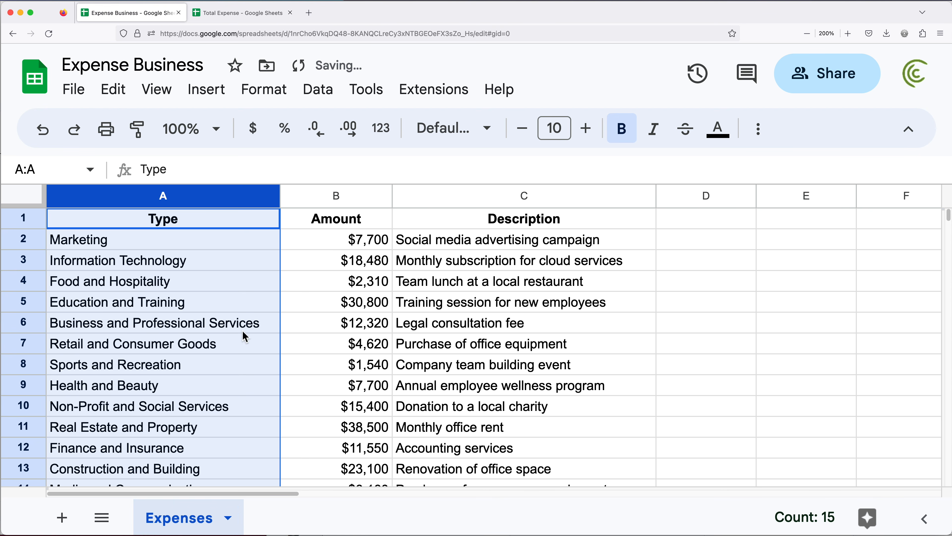
left_click(201, 221)
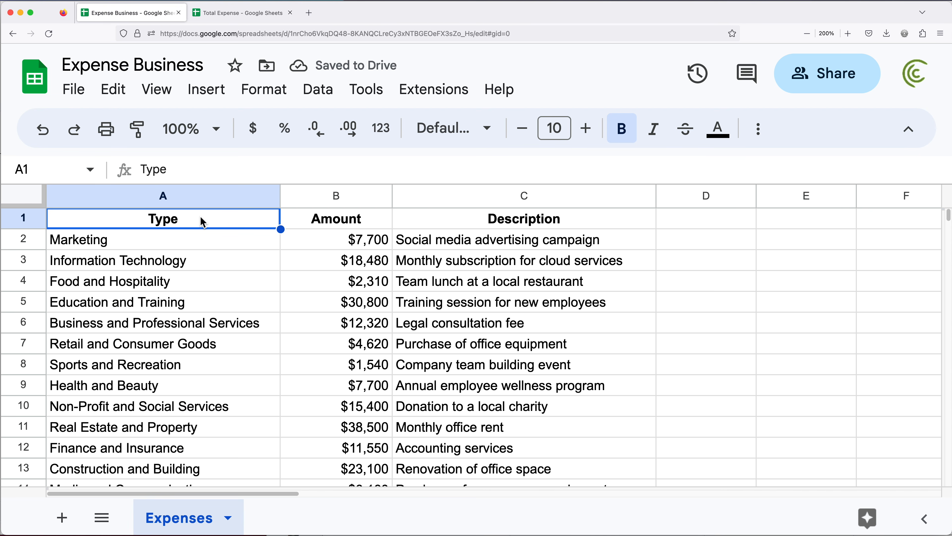
key("super+minus")
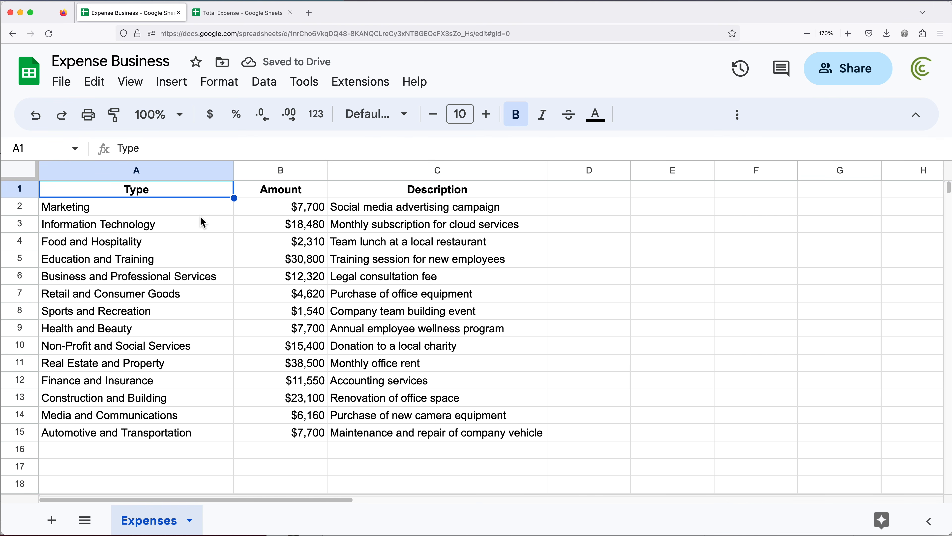
Step: Check the B1 result in Total Expense, and inspect the sheet name in Expense Business without changing it
left_click(227, 14)
left_click(210, 196)
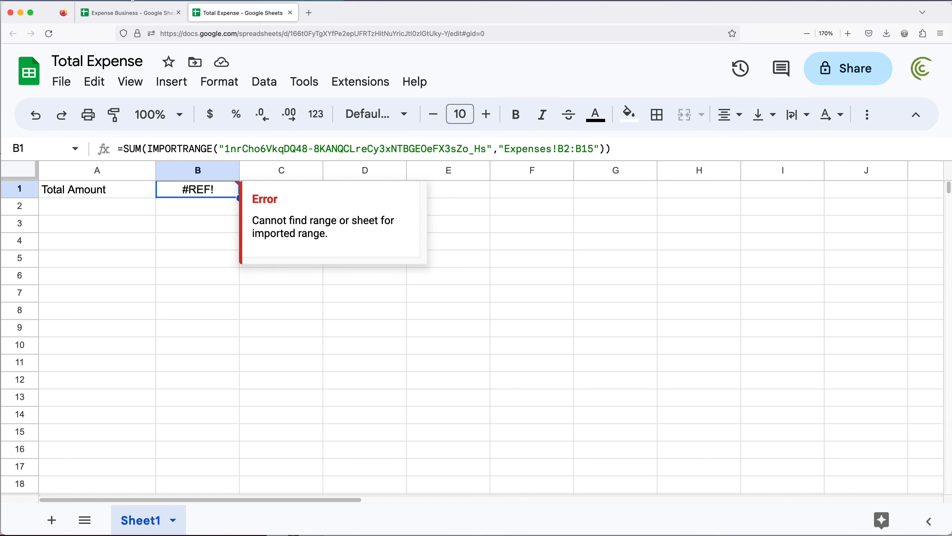
left_click(125, 15)
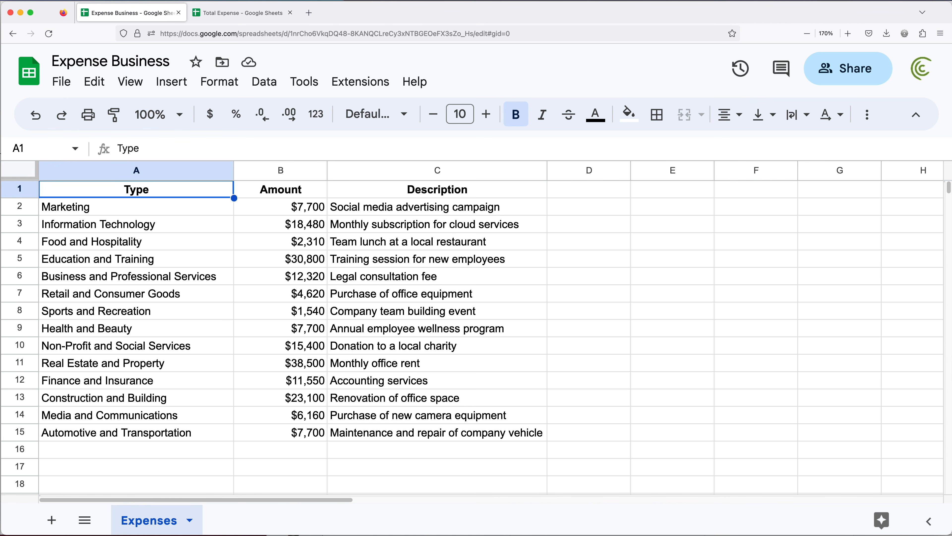
double_click(149, 529)
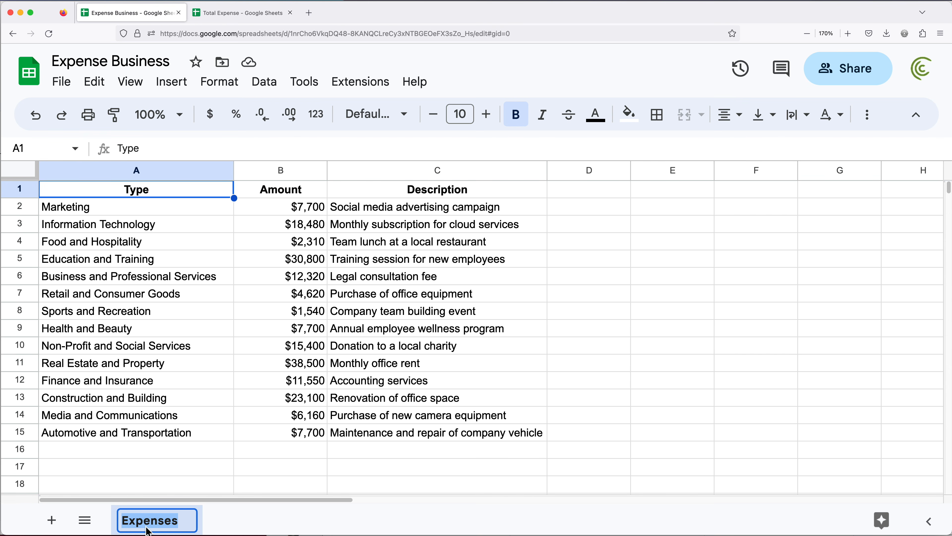
key("Return")
Step: Re-enter the unchanged B1 formula in Total Expense and reload the spreadsheet to refresh the imported total
left_click(248, 20)
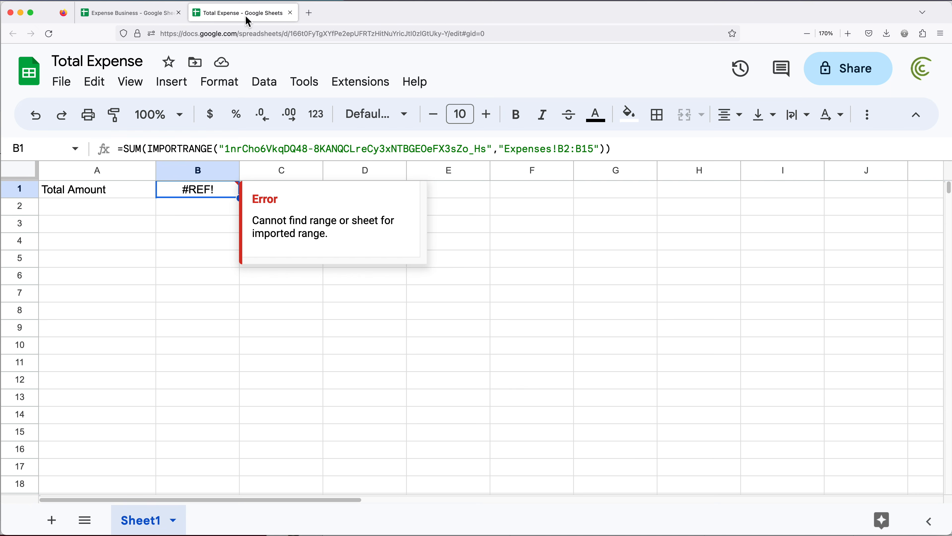
double_click(193, 191)
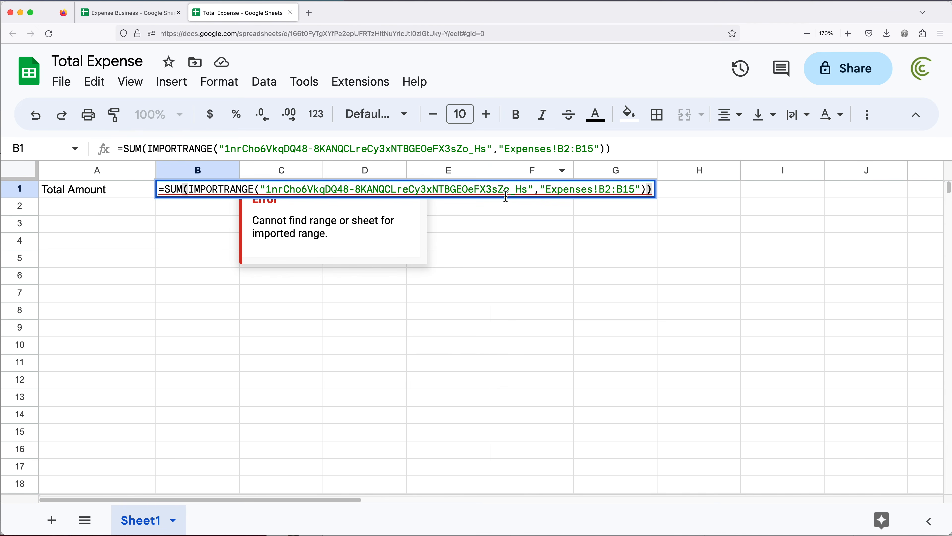
double_click(551, 190)
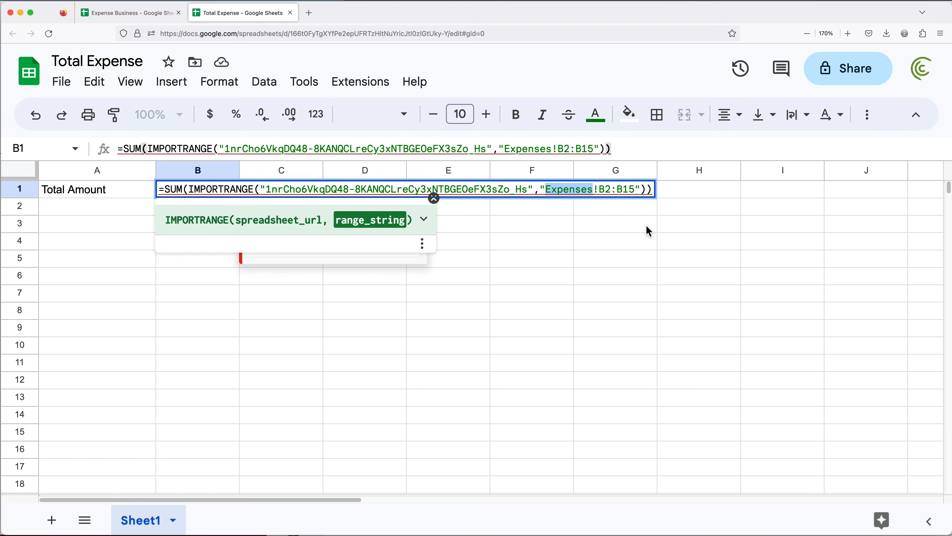
key("Right")
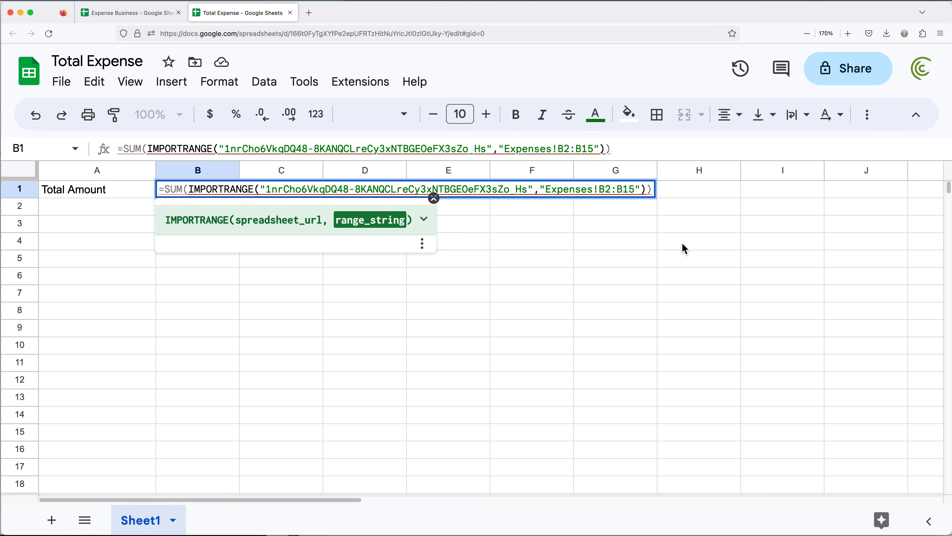
key("Return")
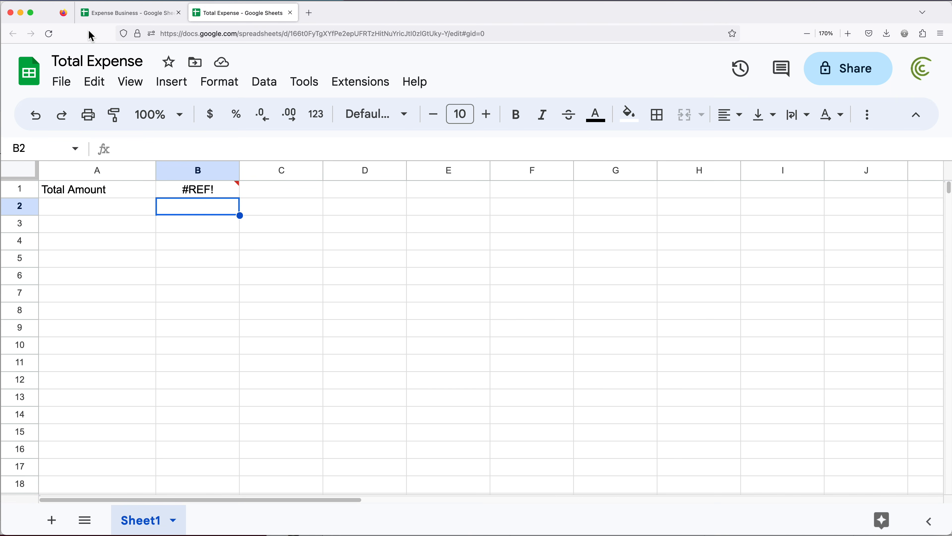
left_click(52, 37)
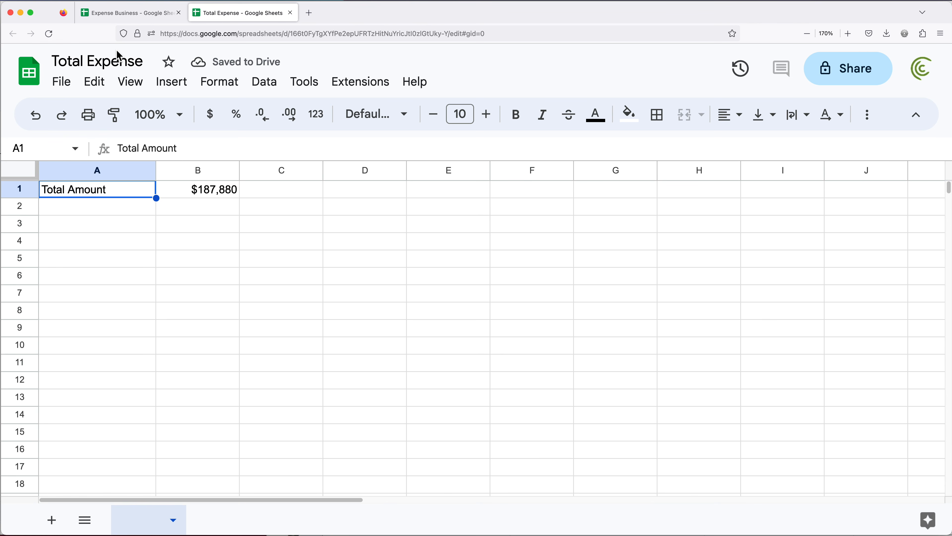
left_click(194, 189)
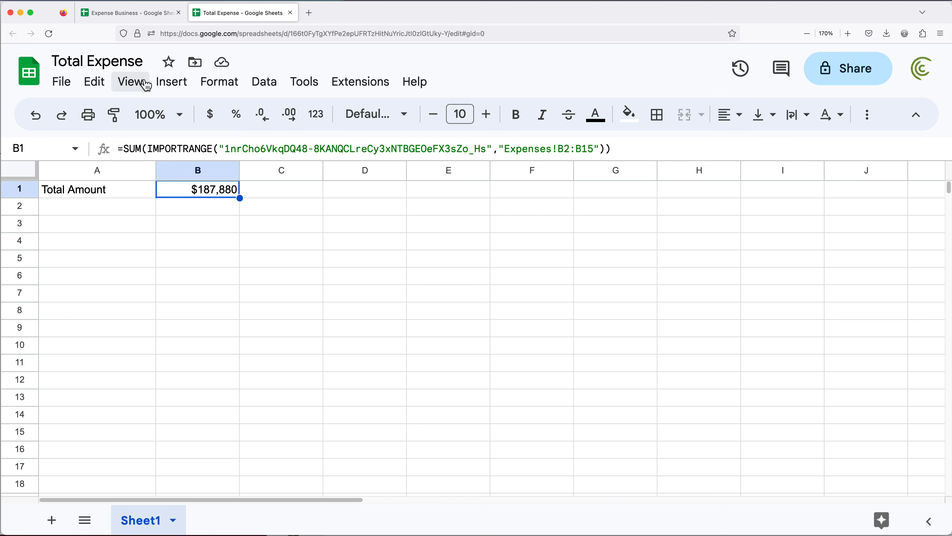
Step: In Expense Business, define the amounts in B2:B15 as a named range called Amounts
left_click(132, 15)
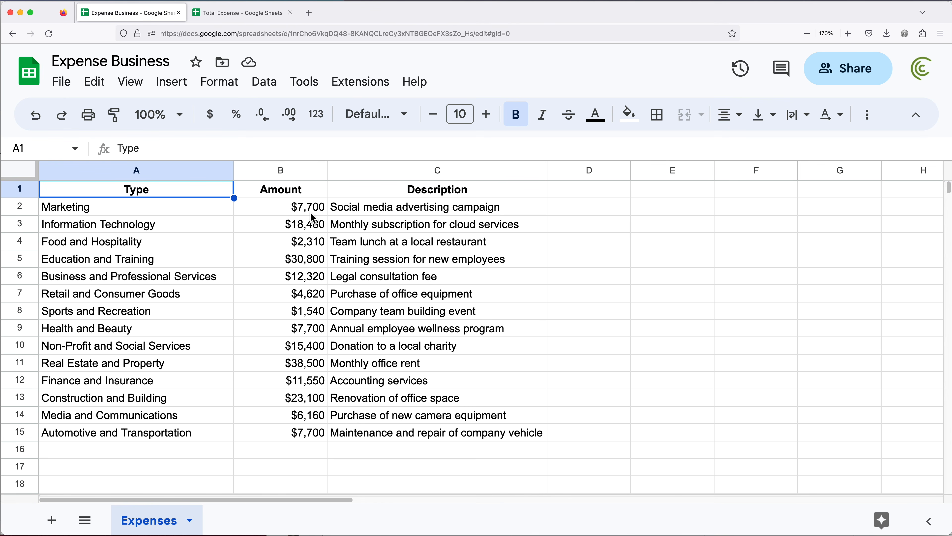
left_click_drag(311, 215, 311, 437)
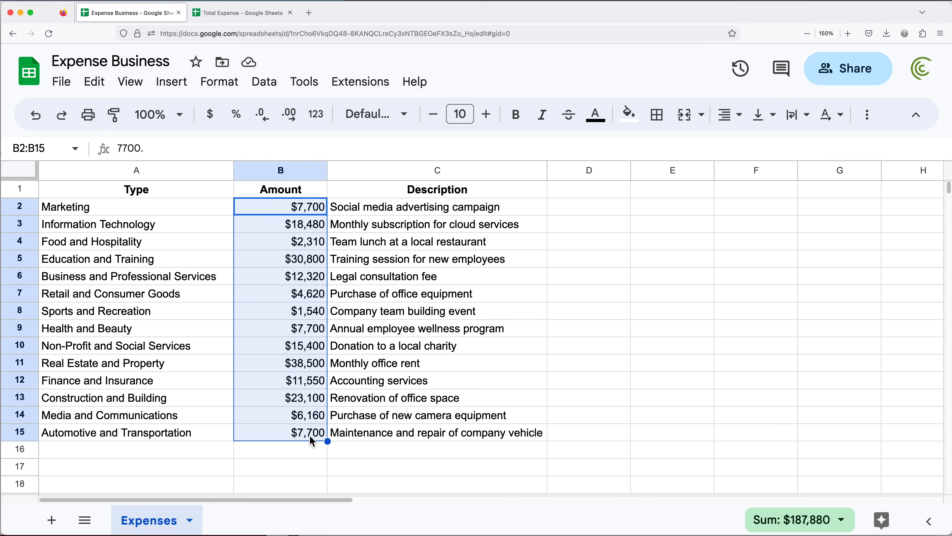
key("super+minus")
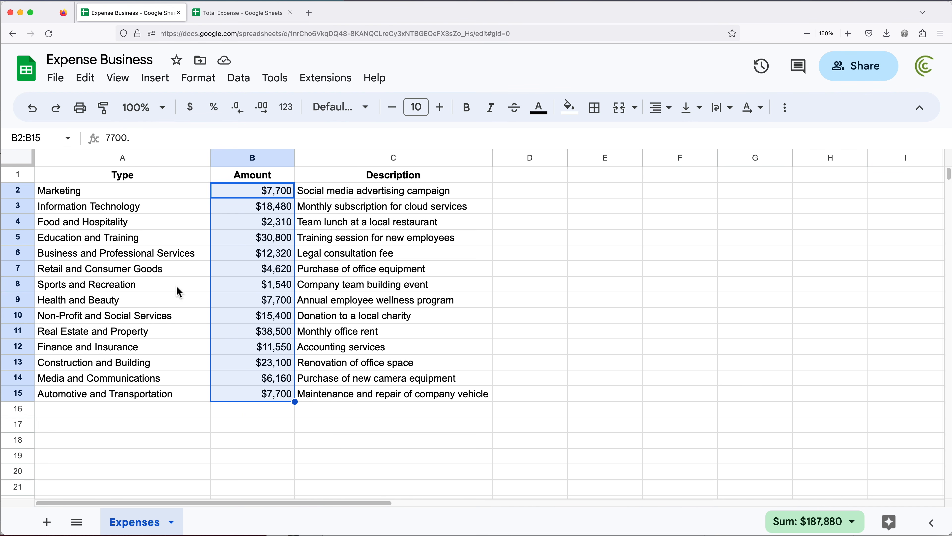
left_click(40, 139)
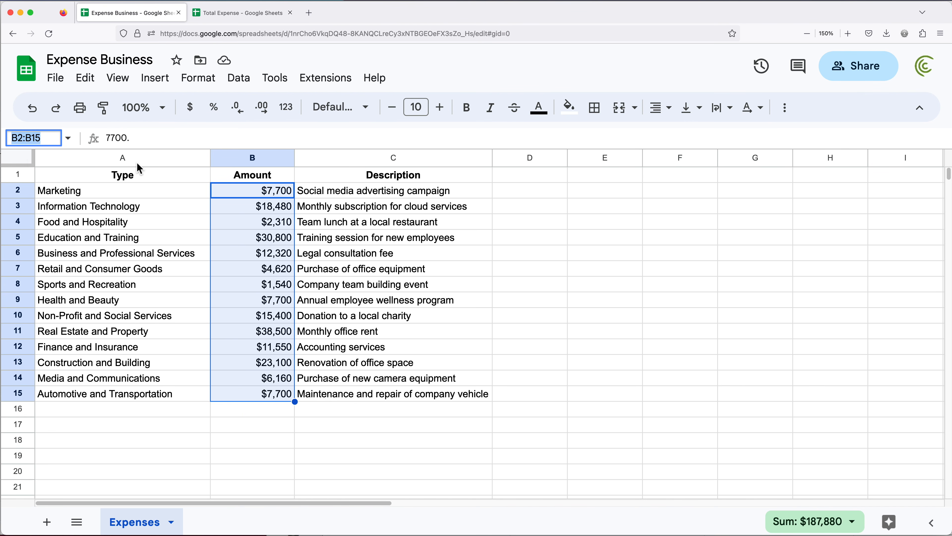
type("Amou")
key("Return")
key("Return")
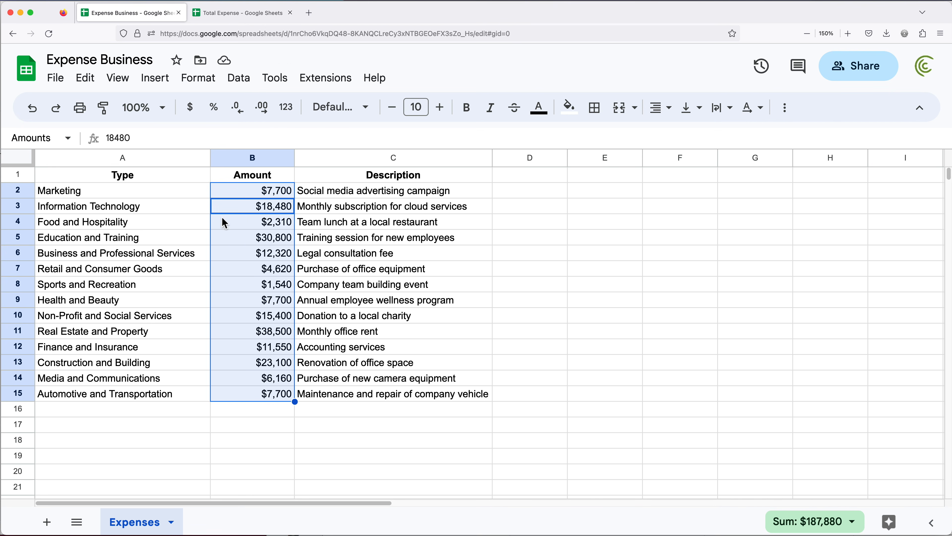
Step: Compare the reference shown for other selections in column B with the one shown for exactly B2:B15
left_click_drag(251, 190, 284, 409)
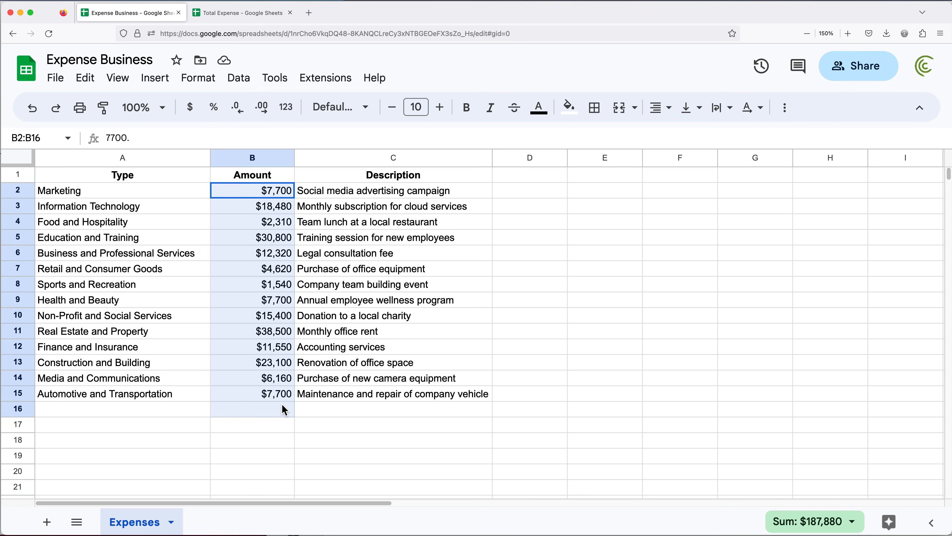
left_click(261, 156)
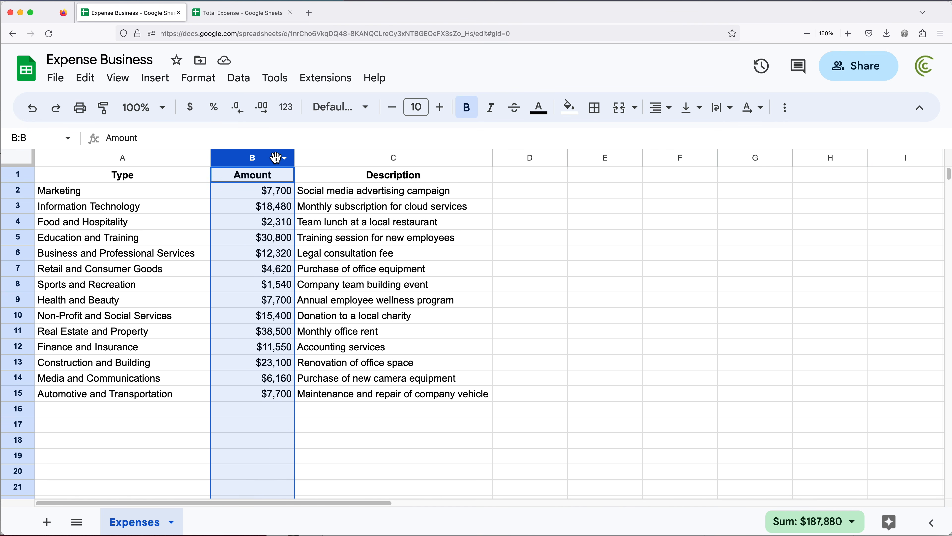
left_click(277, 223)
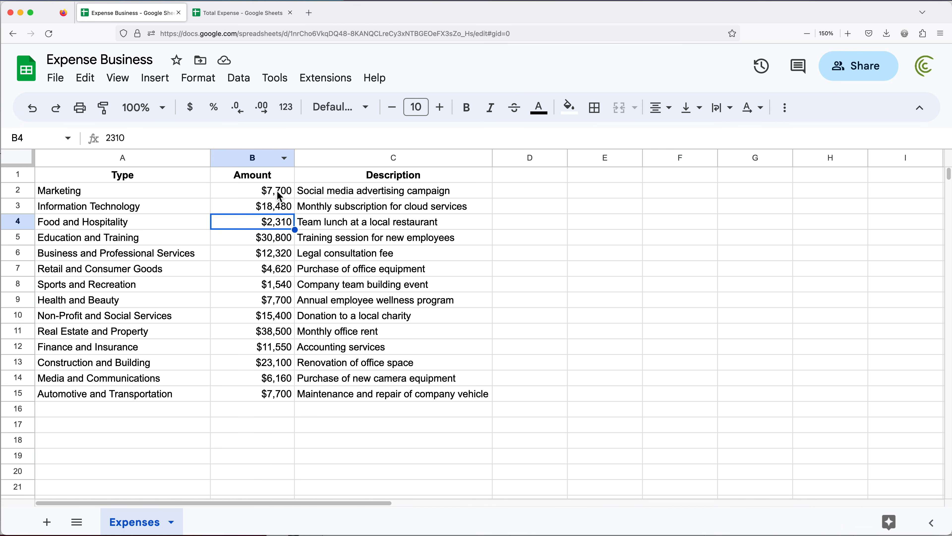
left_click_drag(283, 189, 281, 393)
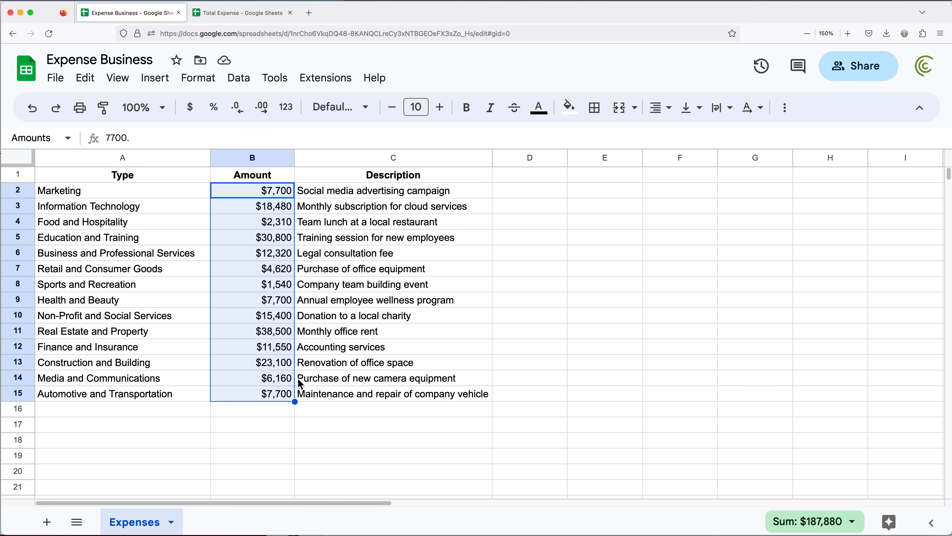
Step: Test the named range by entering the formula =SUM(Amounts) in cell F7 of the Expenses sheet
left_click(676, 280)
type("=")
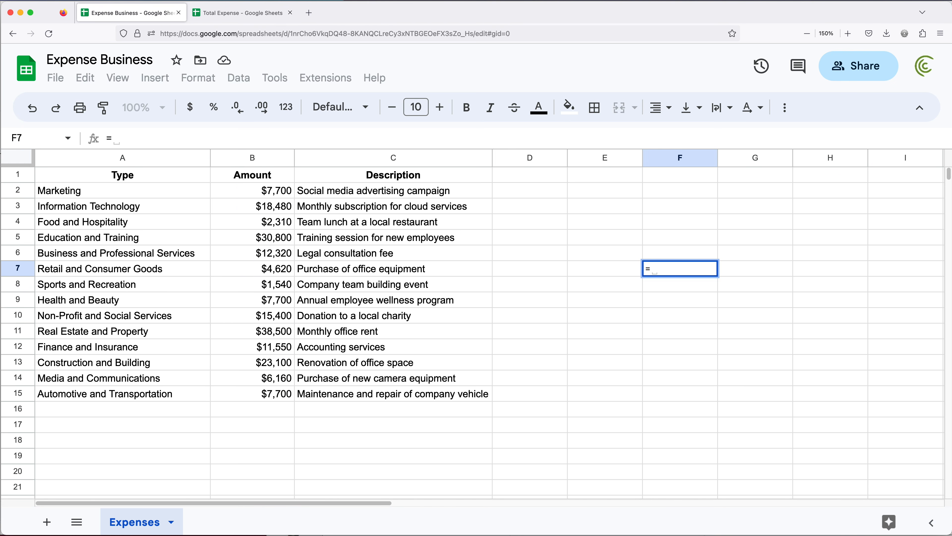
type("SUM(A")
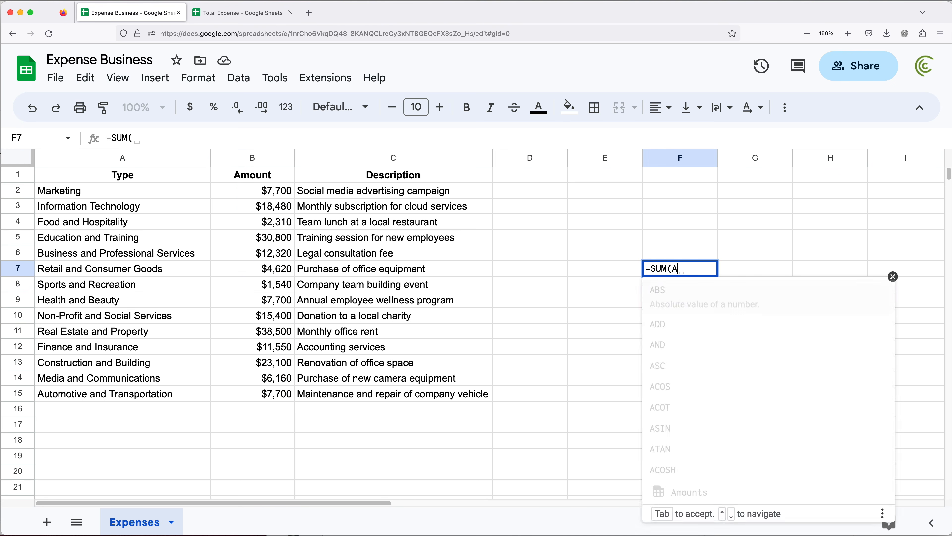
type("mo")
key("Tab")
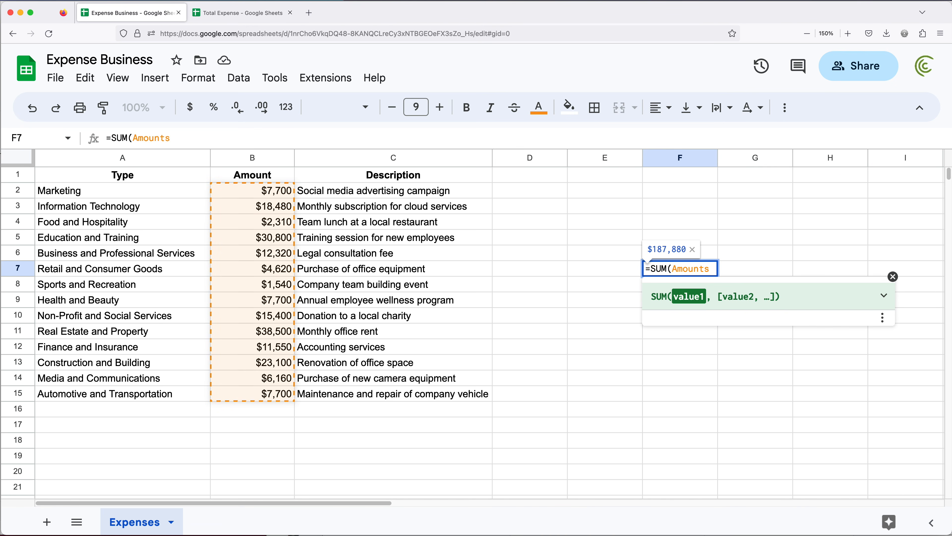
type(")")
key("Return")
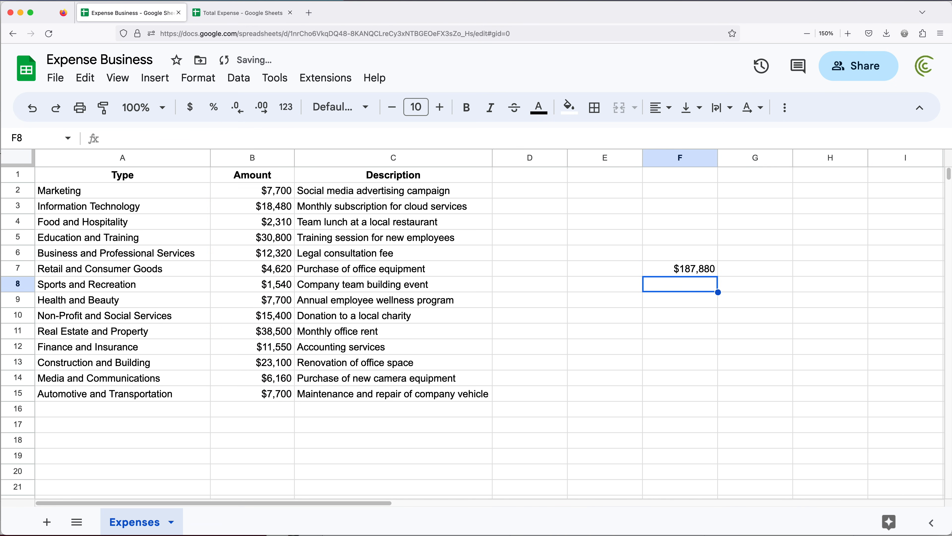
Step: Clear the test formula from cell F7
key("Up")
key("Delete")
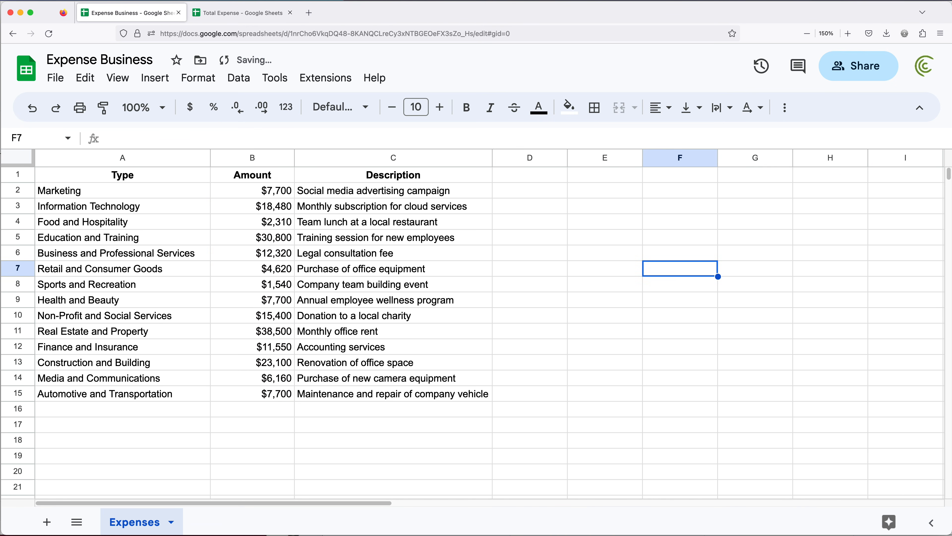
left_click(665, 297)
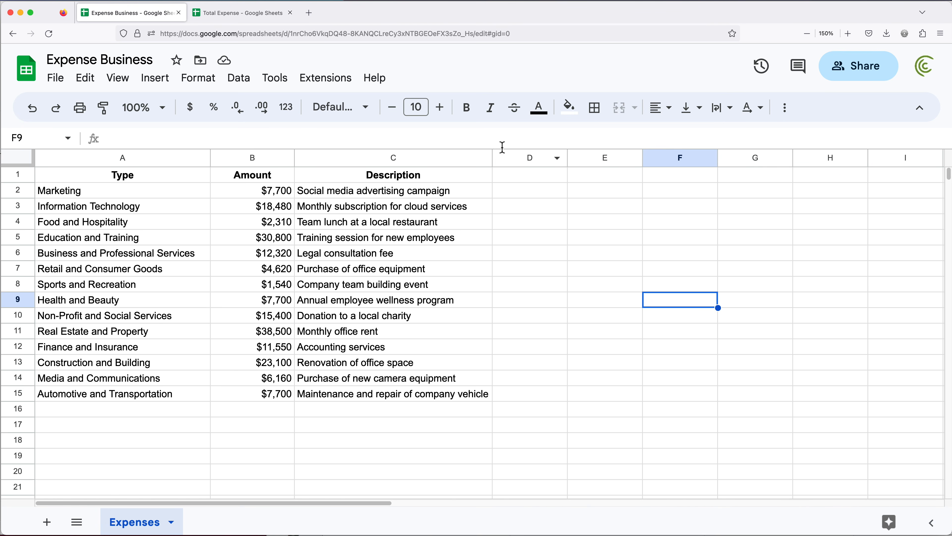
Step: Widen the Description column slightly in the Expenses sheet
left_click_drag(494, 159, 502, 159)
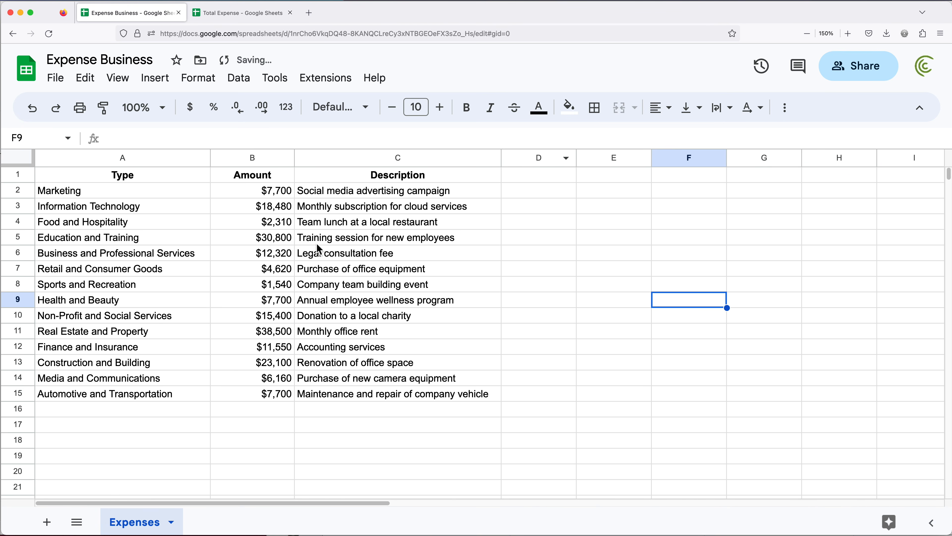
Step: In Total Expense, replace the range string in cell B1's IMPORTRANGE formula with the named range "Amounts"
left_click(239, 12)
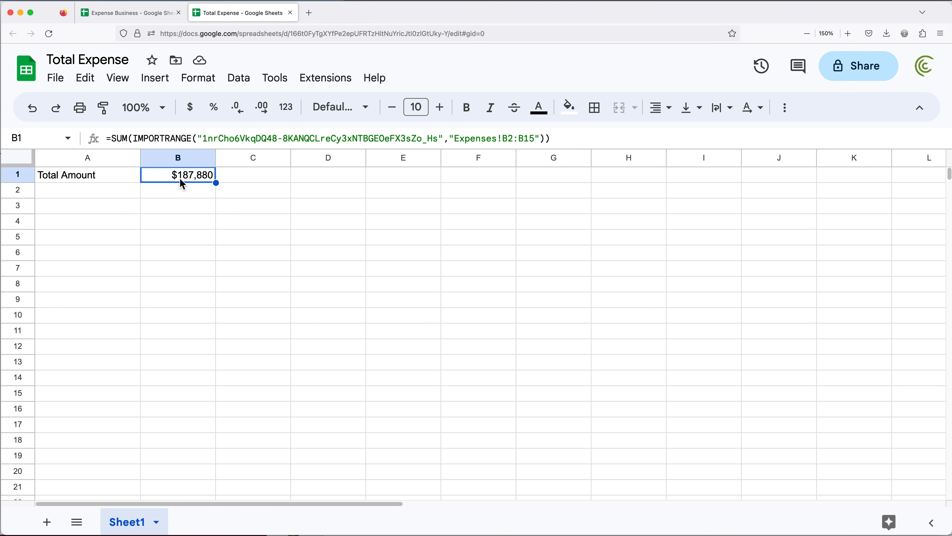
double_click(182, 176)
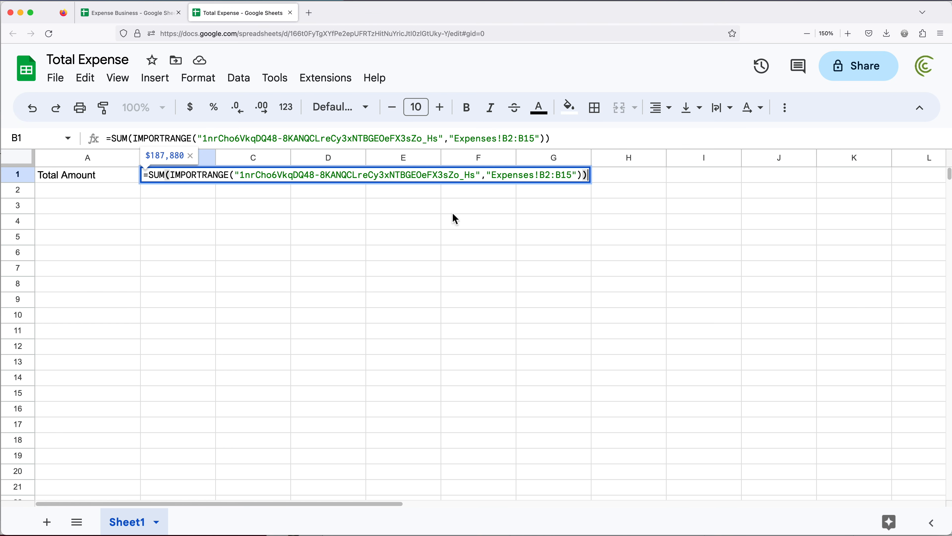
left_click_drag(240, 175, 542, 176)
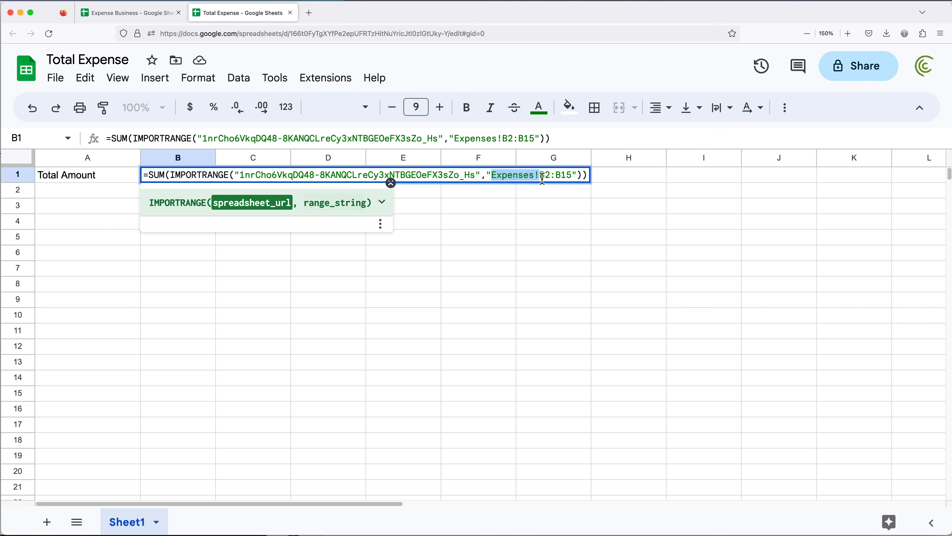
double_click(517, 179)
left_click(530, 176)
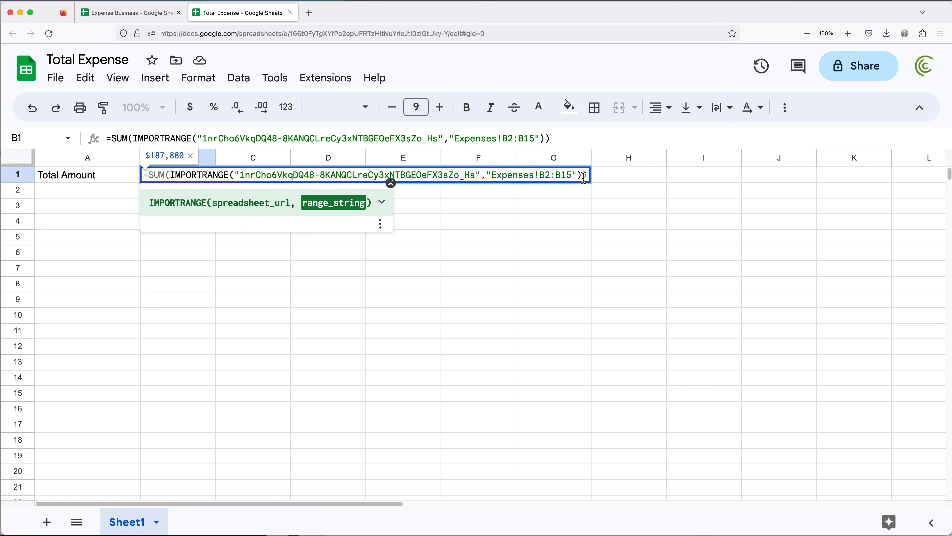
left_click_drag(574, 179, 493, 179)
key("BackSpace")
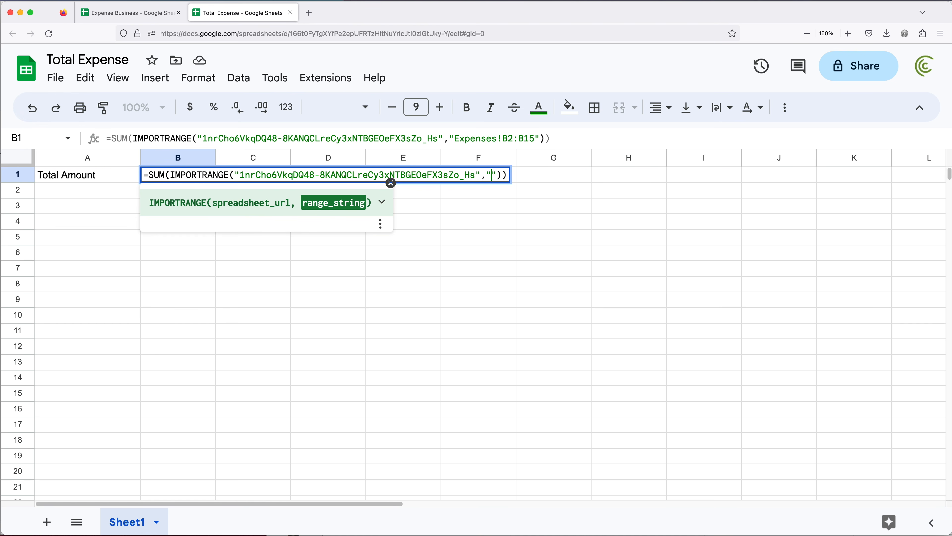
type("Amounts")
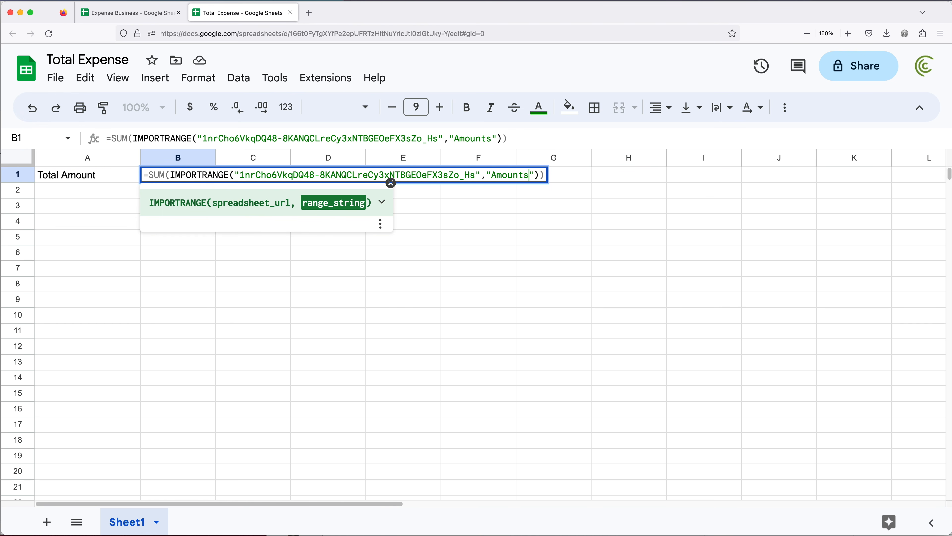
key("Return")
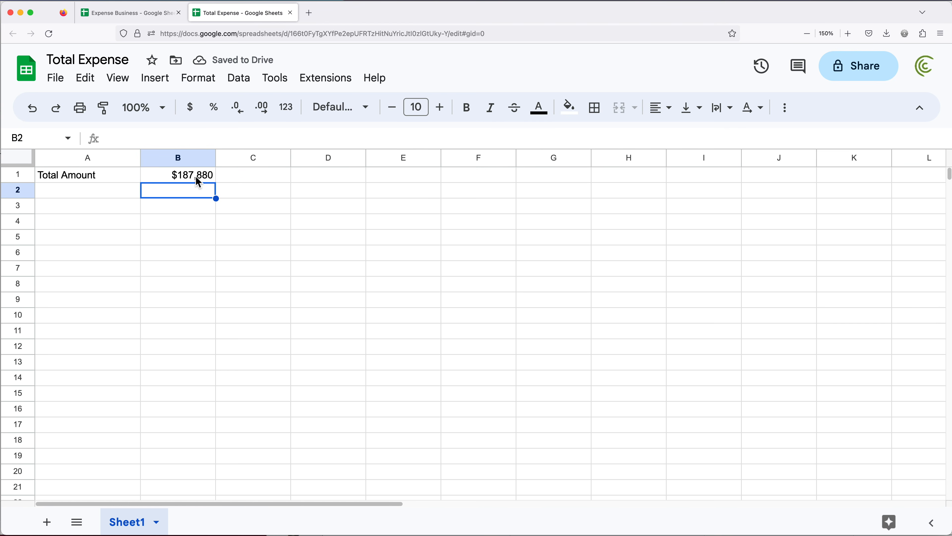
left_click(194, 177)
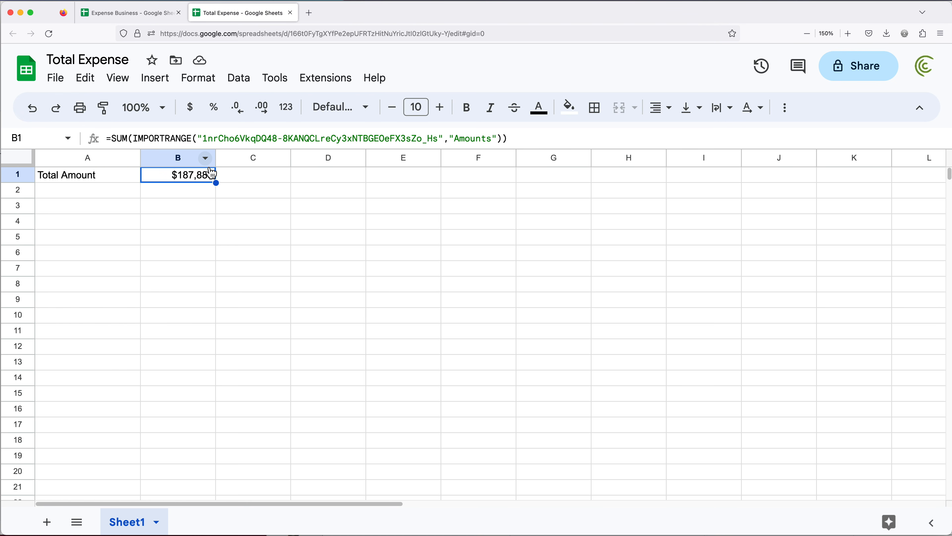
Step: In Expense Business, insert one blank column before the Type column and three blank rows above the header row
left_click(153, 19)
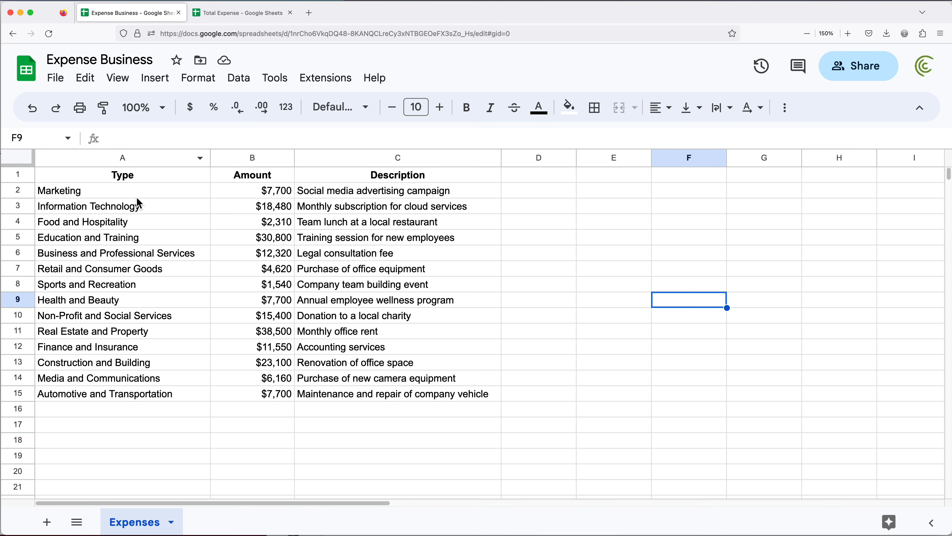
right_click(133, 158)
left_click(161, 227)
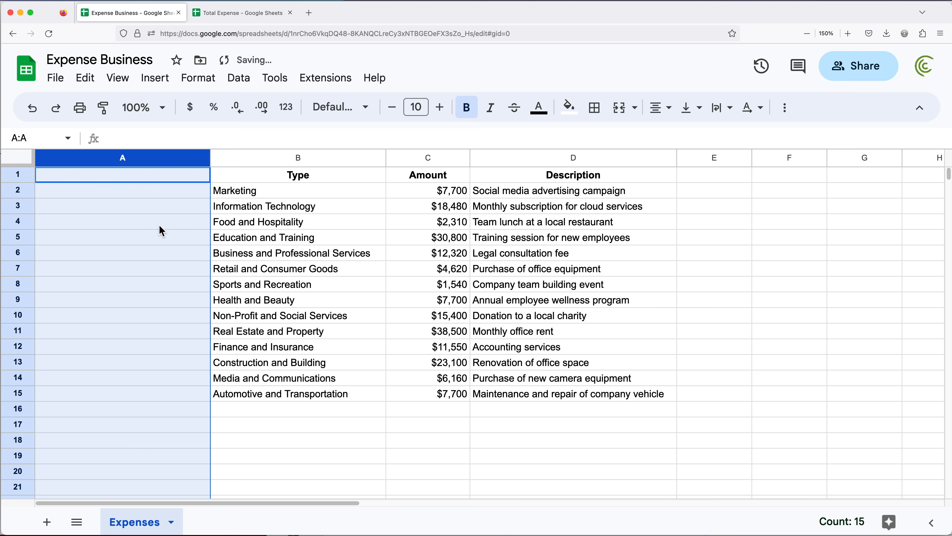
left_click_drag(30, 180, 18, 205)
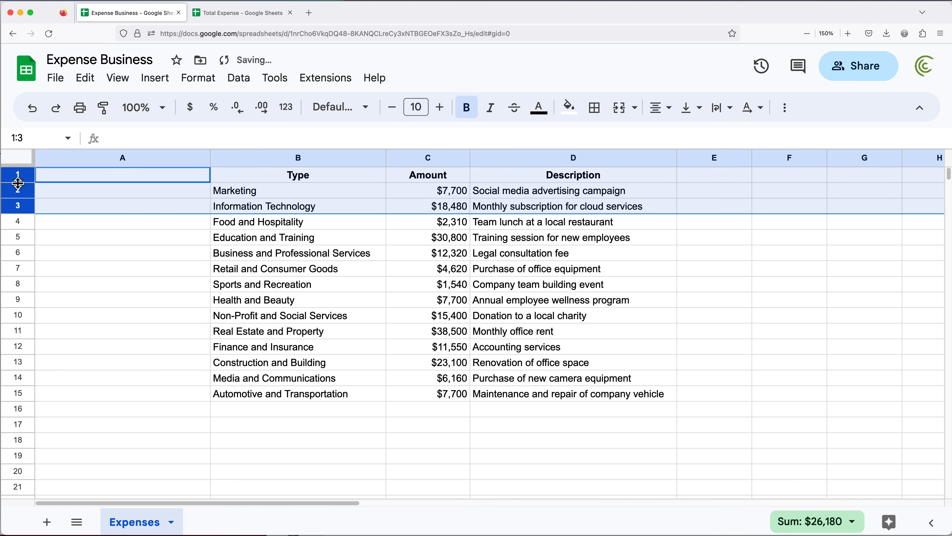
right_click(18, 204)
left_click(78, 276)
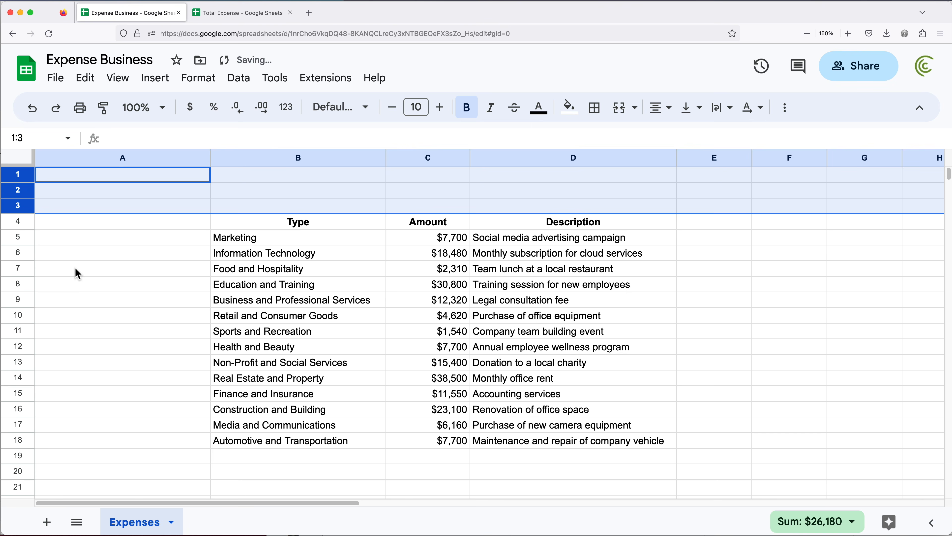
left_click(322, 300)
Step: Rename the Expenses sheet as Expense Report
double_click(149, 526)
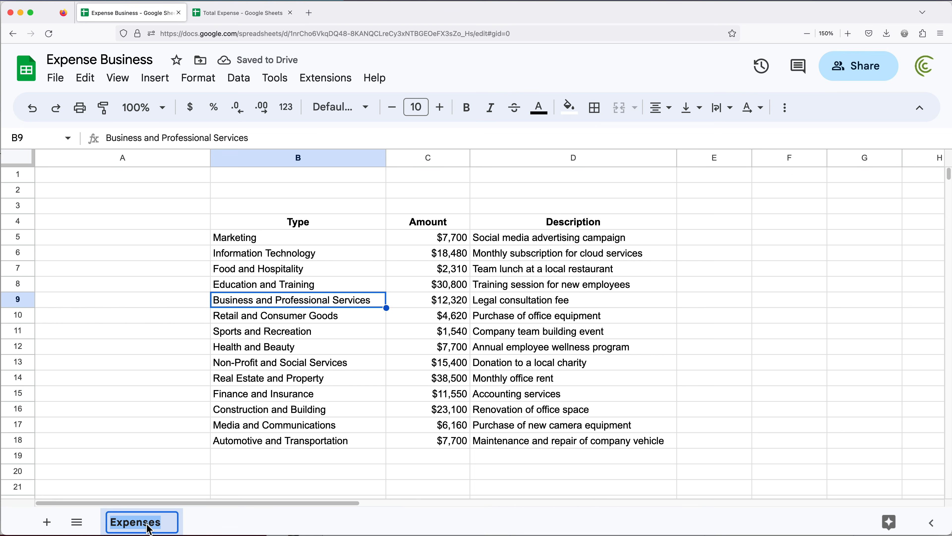
key("Right")
type("Re")
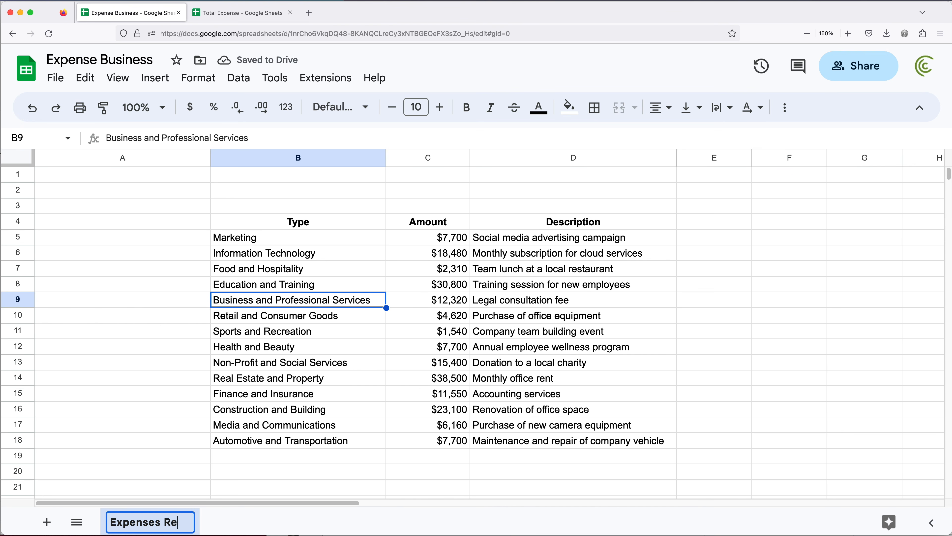
type("port")
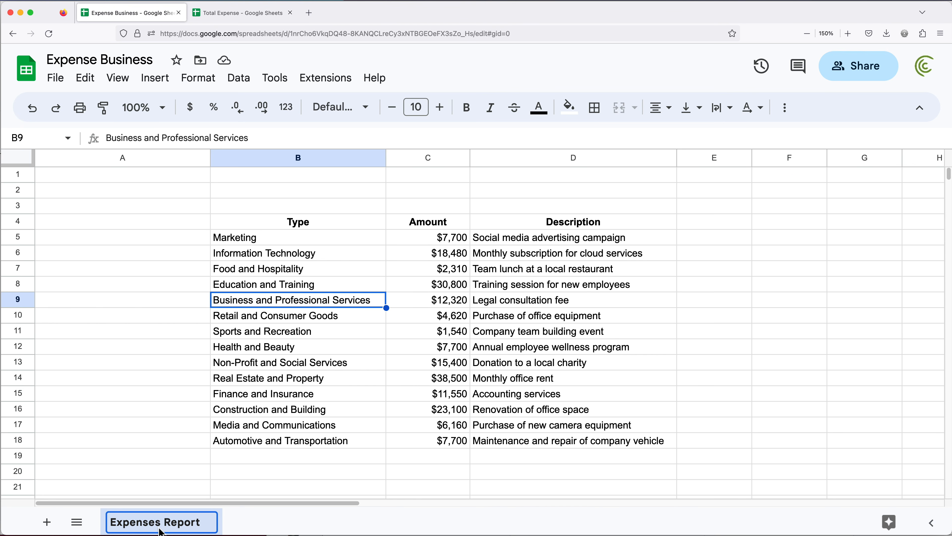
left_click(154, 523)
key("BackSpace")
left_click(128, 180)
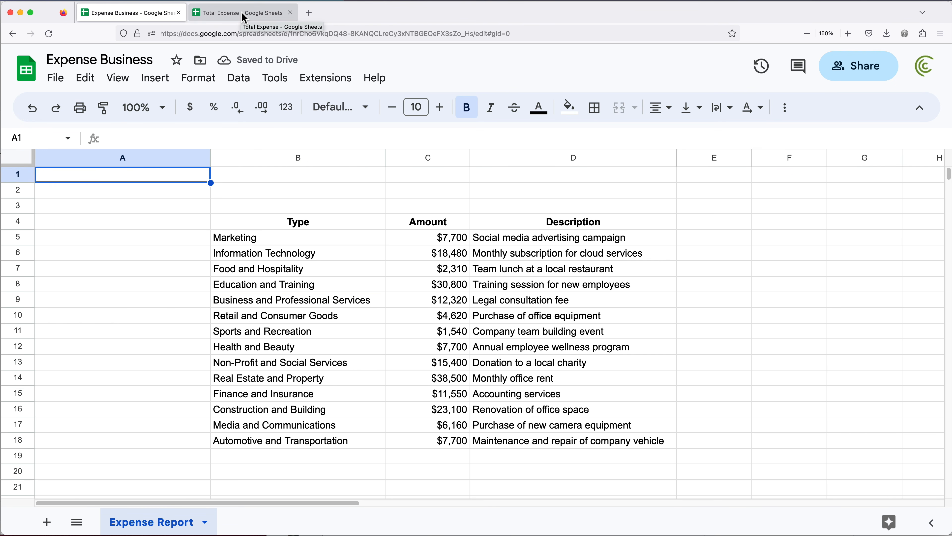
Step: Reload Total Expense and check the total and formula in cell B1 against the restructured source
left_click(245, 17)
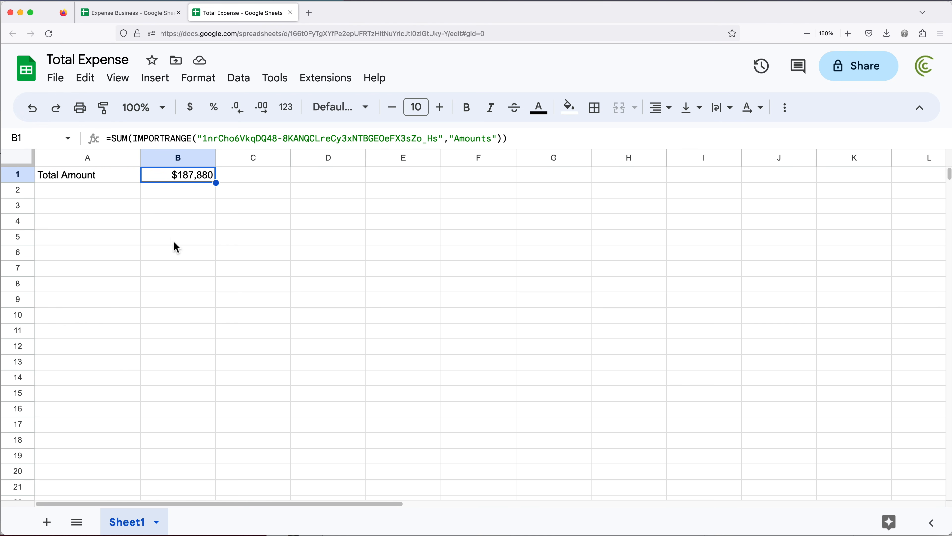
left_click(49, 34)
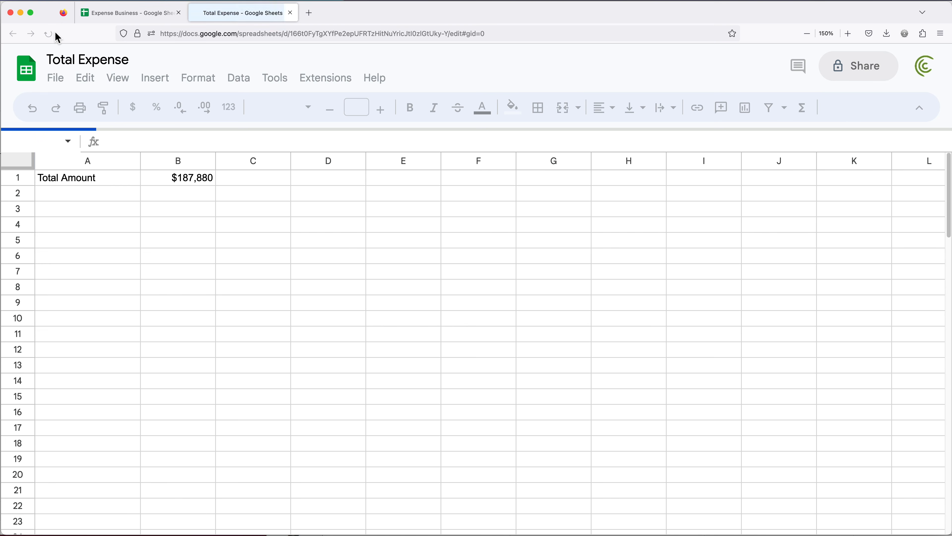
double_click(189, 176)
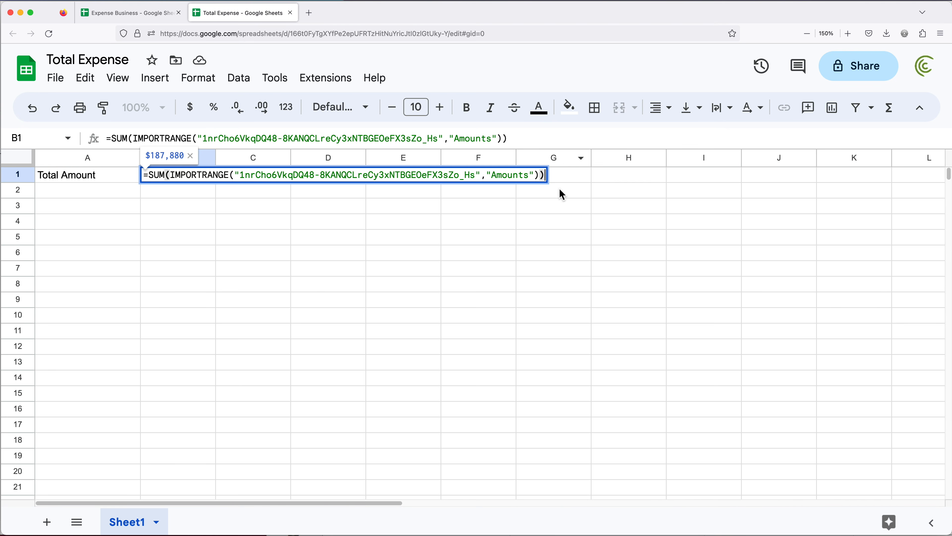
key("Escape")
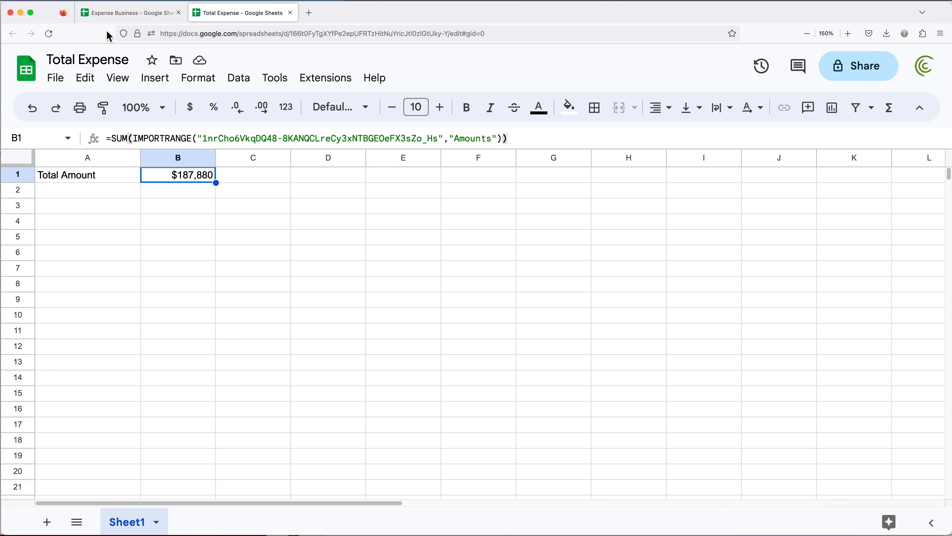
Step: In Expense Business, define the expense types in B5:B18 as a named range called Types
left_click(116, 17)
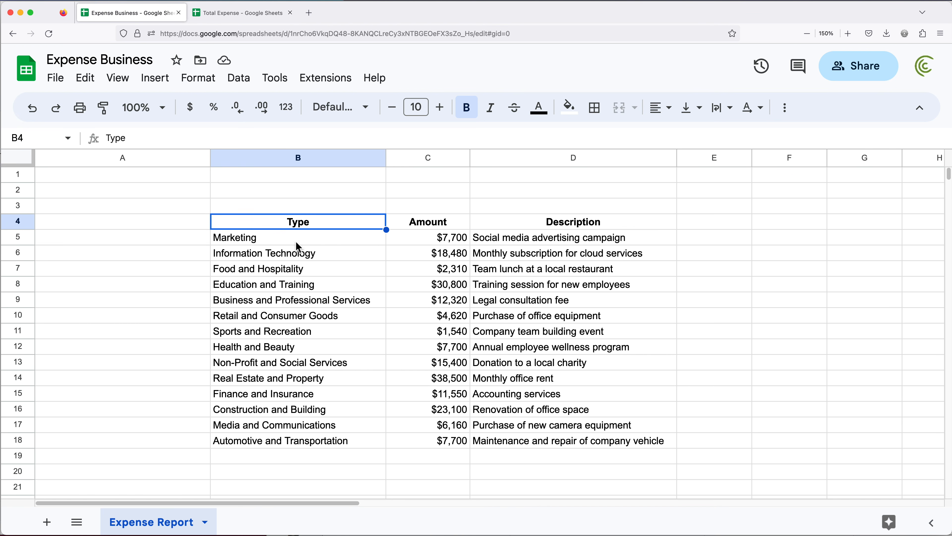
left_click_drag(296, 238, 311, 448)
left_click(37, 139)
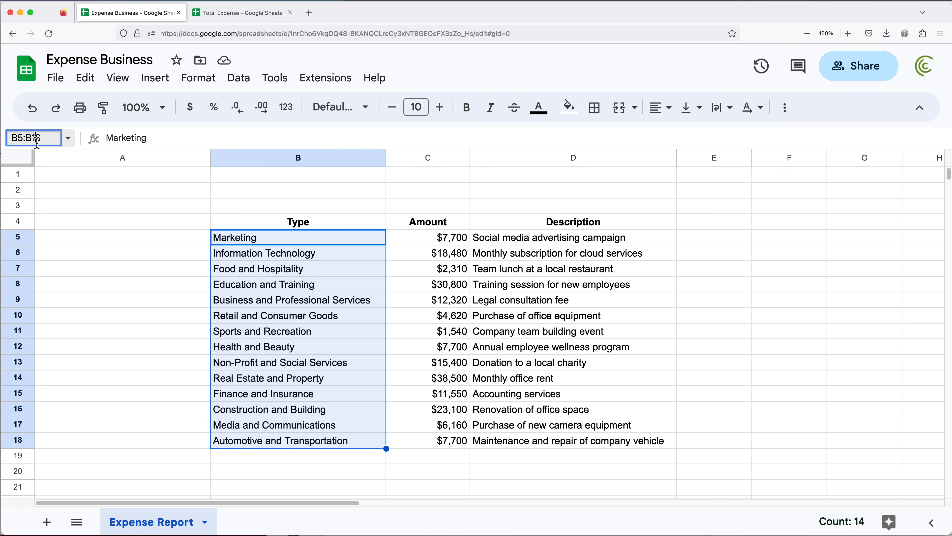
type("Tppes")
key("Return")
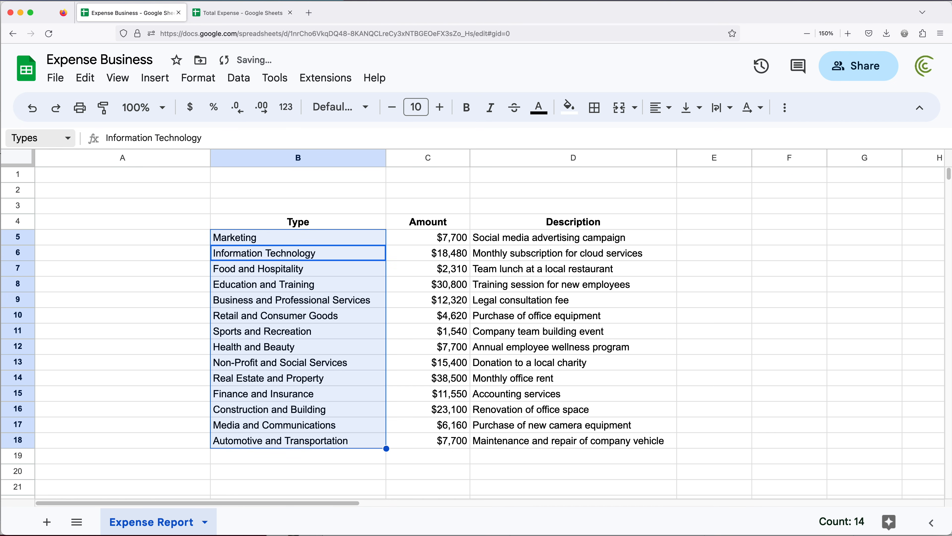
left_click(568, 290)
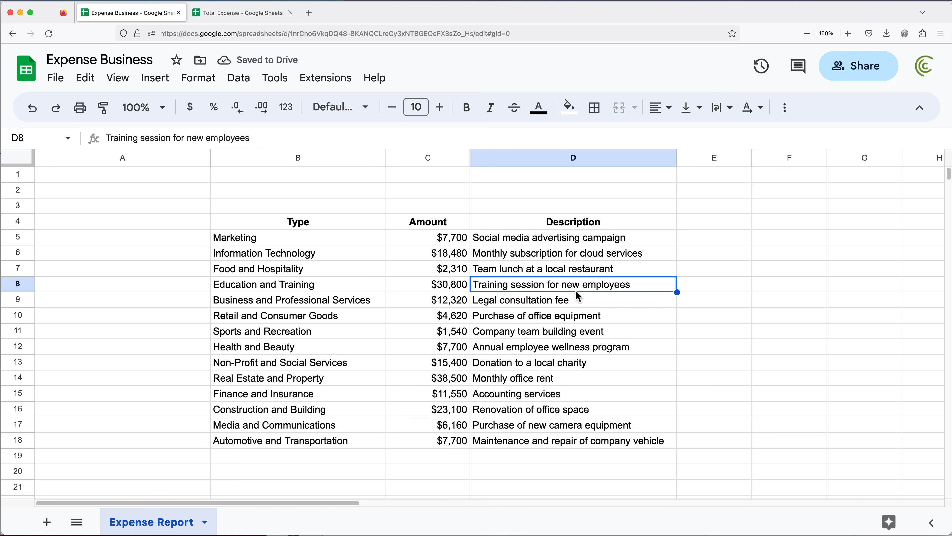
Step: Review the spreadsheet's named ranges and the editing options for Amounts, leaving that range as it is
left_click(71, 139)
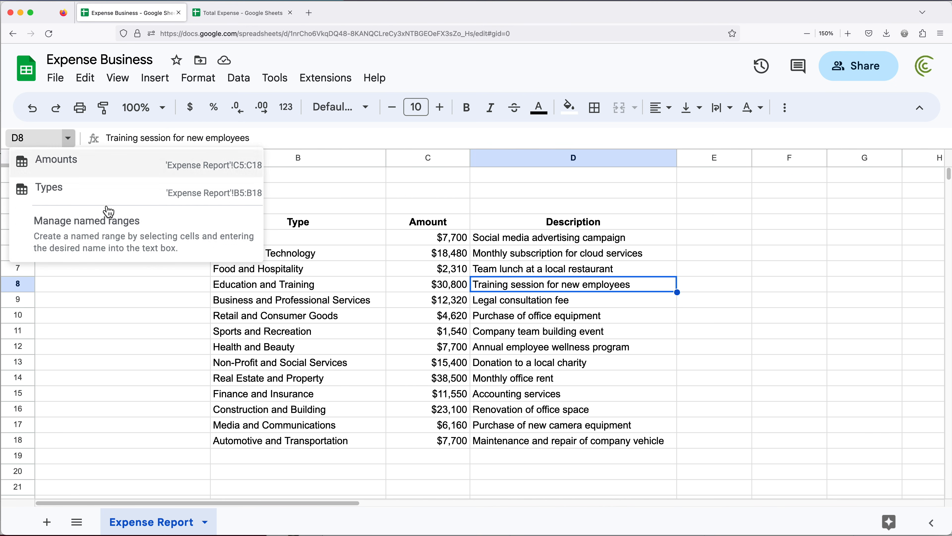
left_click(115, 230)
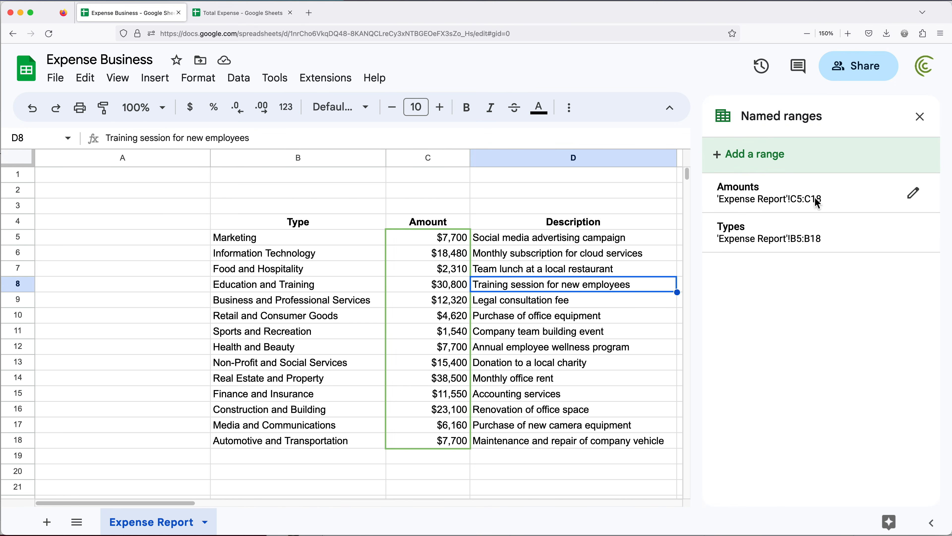
mouse_move(929, 203)
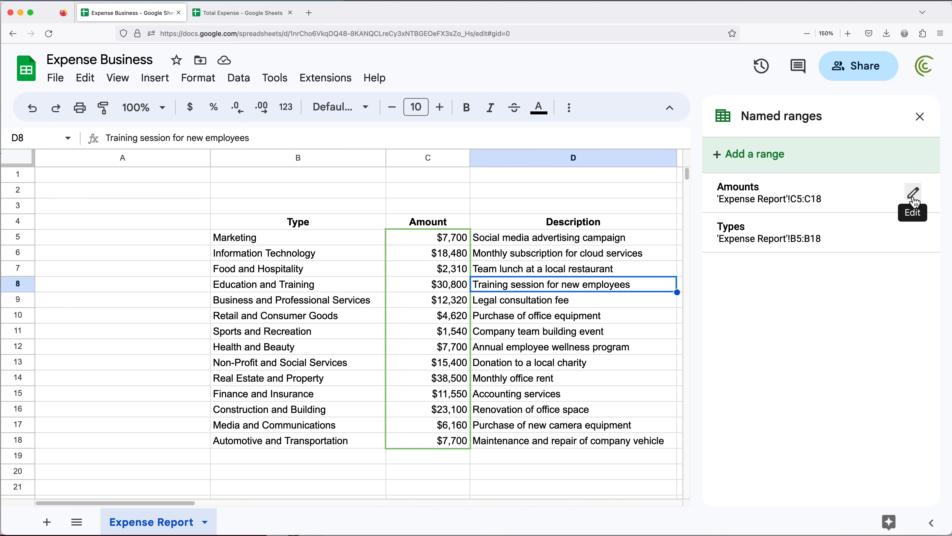
left_click(913, 203)
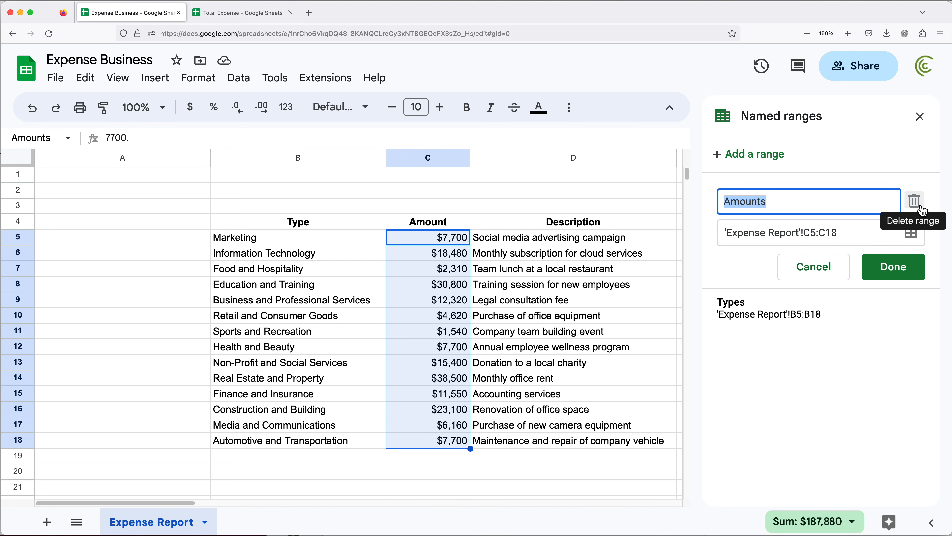
left_click(820, 270)
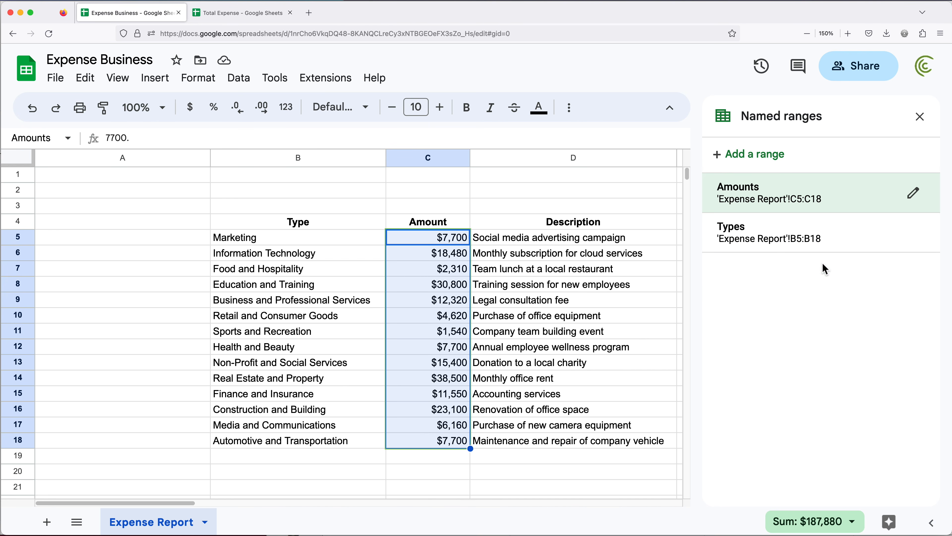
Step: Delete the named range Types and close the named range management
left_click(915, 233)
left_click(916, 243)
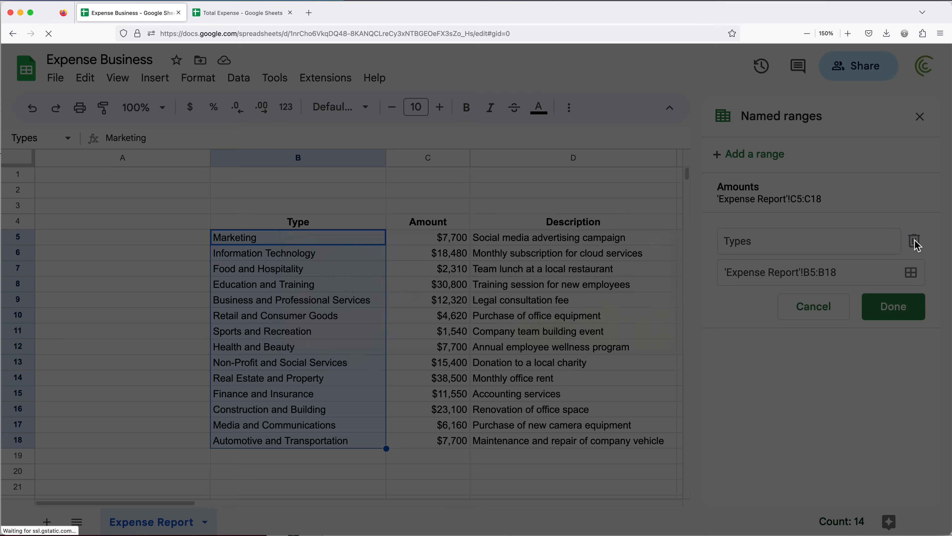
left_click(630, 334)
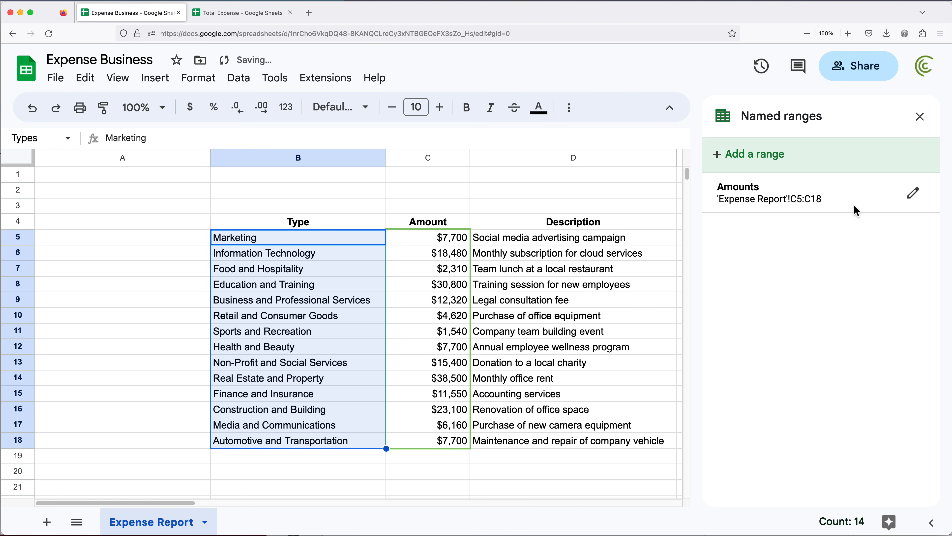
left_click(921, 117)
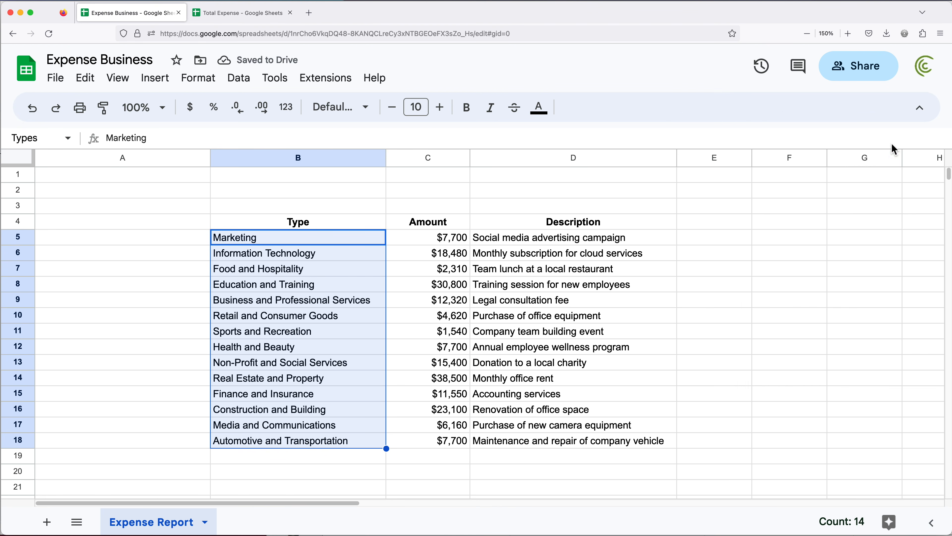
left_click(563, 257)
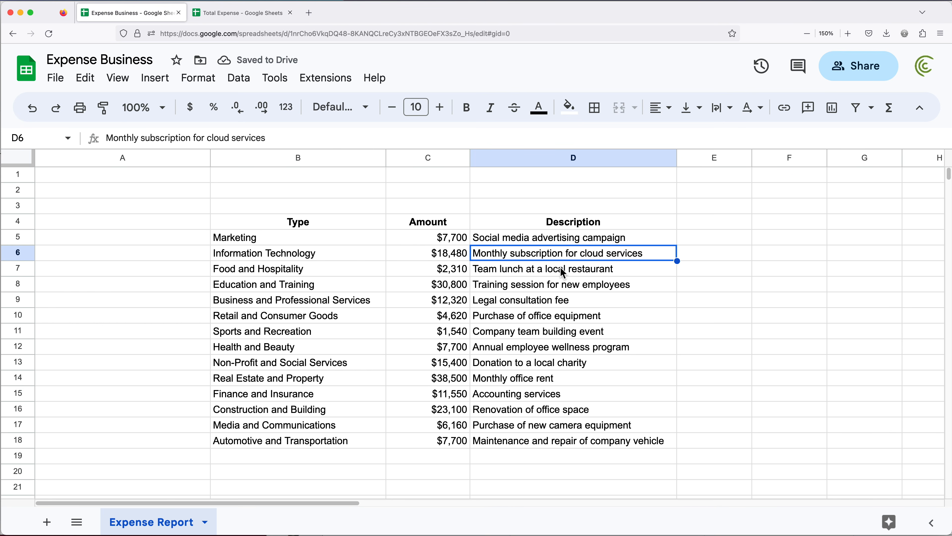